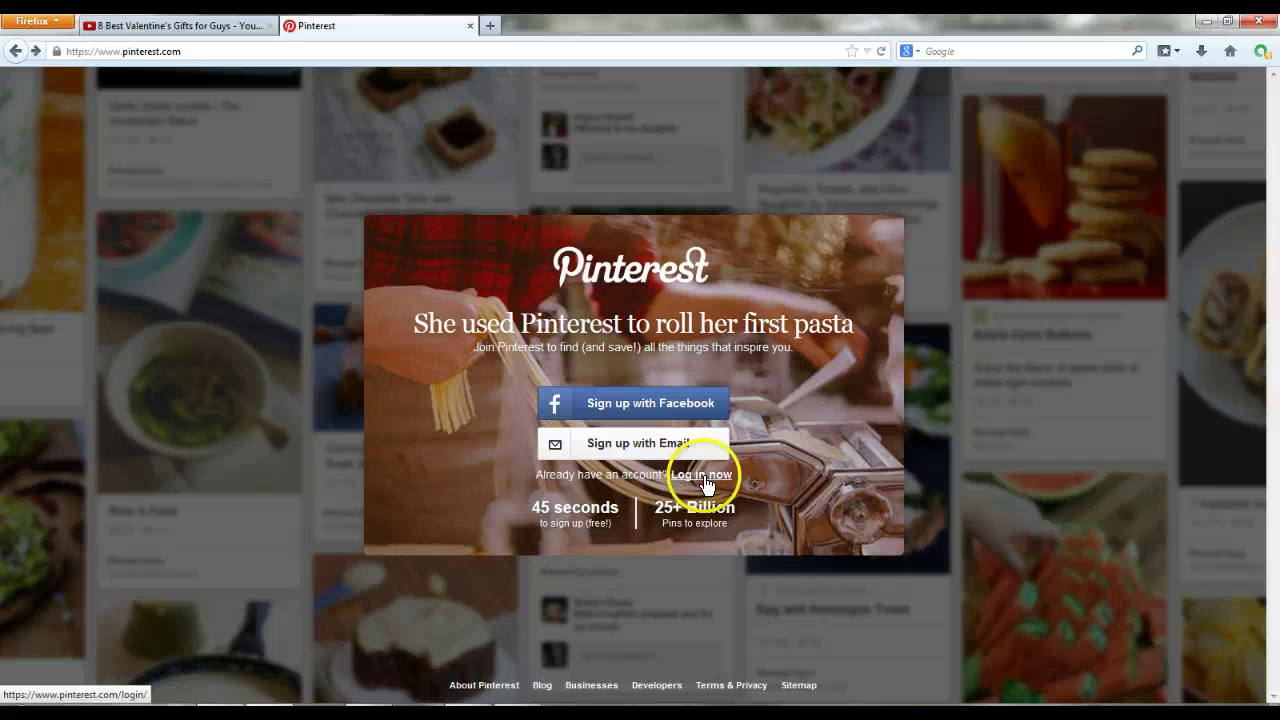
# - Go to the login page and open the profile editor from the account settings
pyautogui.click(707, 478)
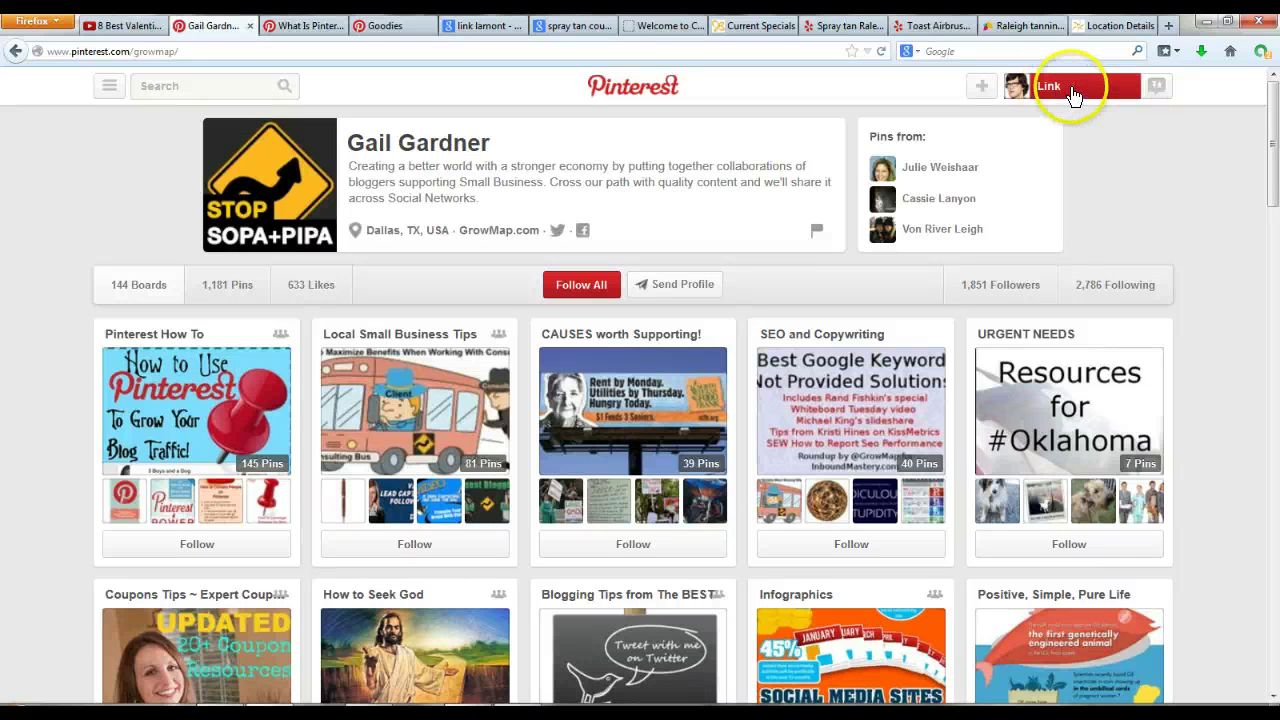
pyautogui.moveTo(1071, 93)
pyautogui.click(1035, 148)
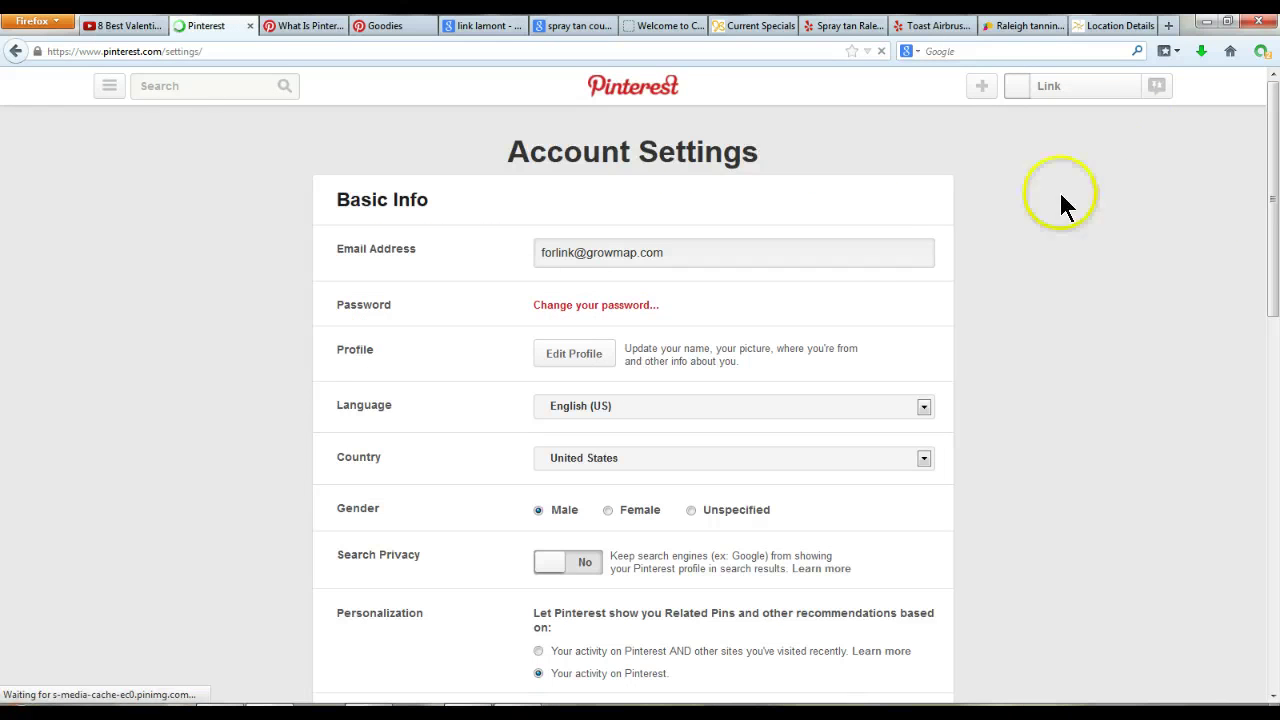
pyautogui.click(571, 356)
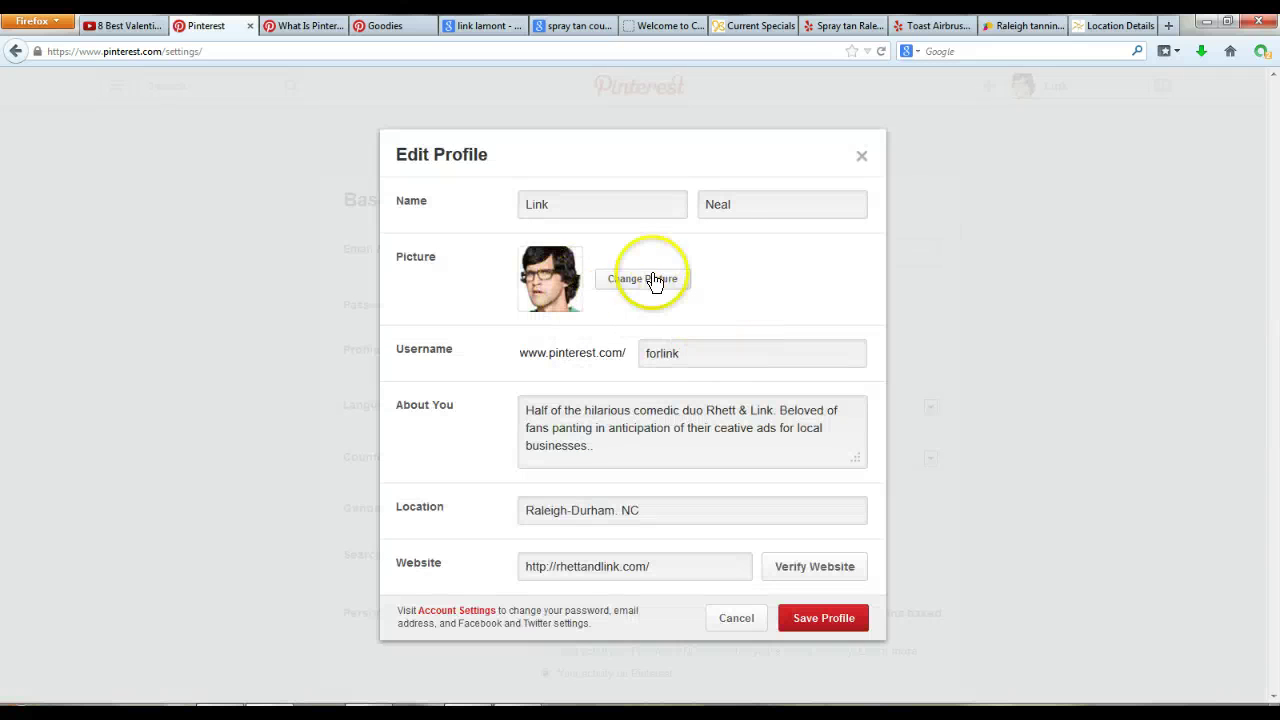
# - Highlight the username in the profile form to point it out
pyautogui.click(714, 354)
pyautogui.click(646, 354)
pyautogui.click(688, 353)
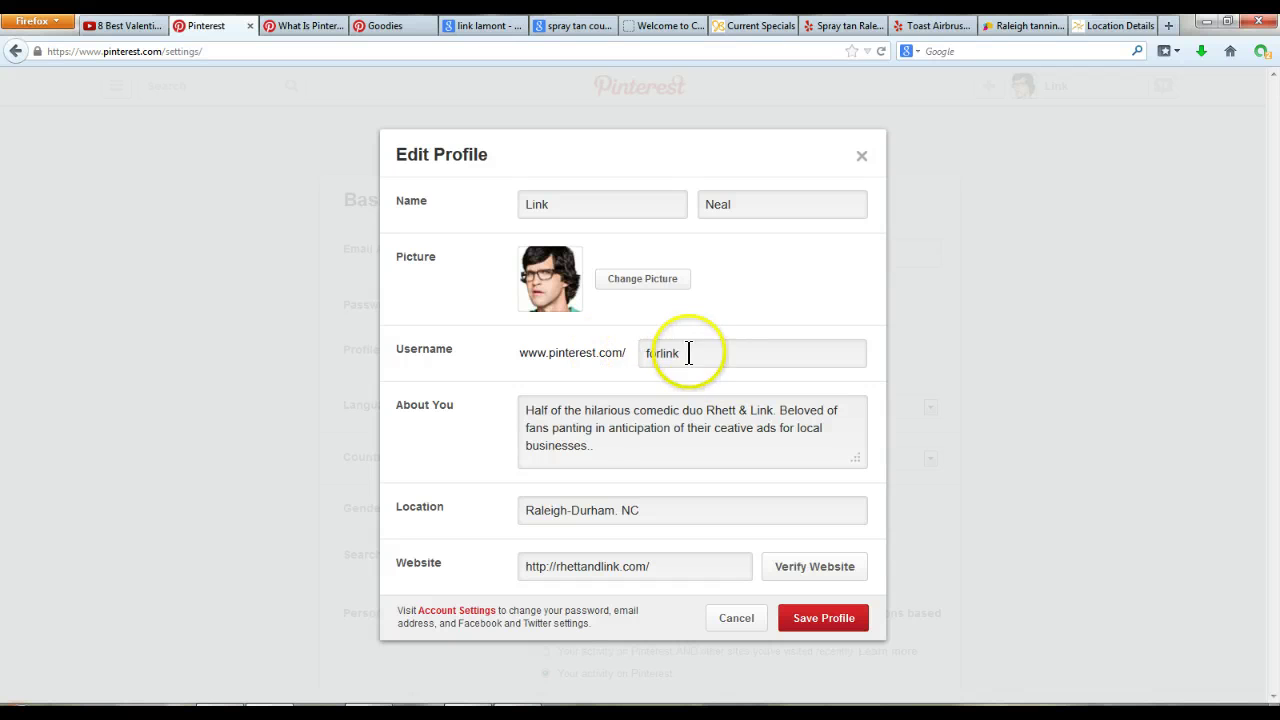
pyautogui.moveTo(688, 353); pyautogui.dragTo(623, 354)
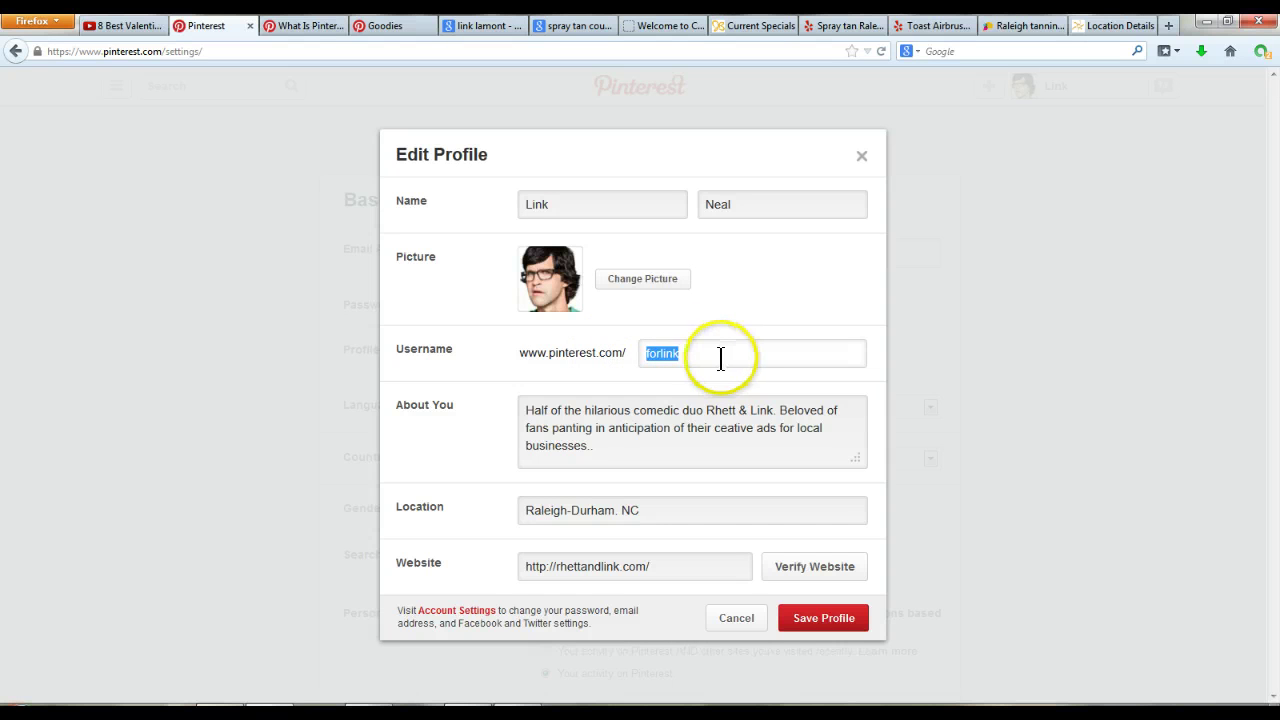
pyautogui.moveTo(723, 353); pyautogui.dragTo(634, 366)
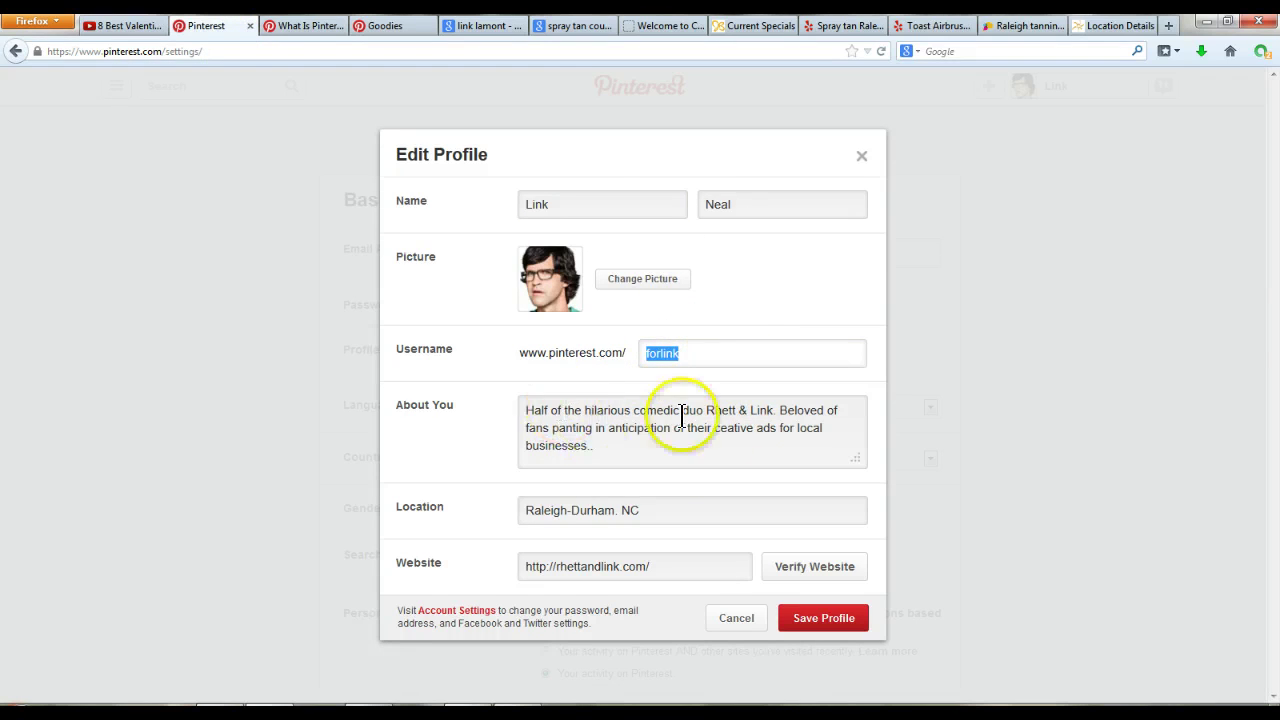
# - Change the profile location to Los Angeles, CA and save the profile
pyautogui.click(679, 512)
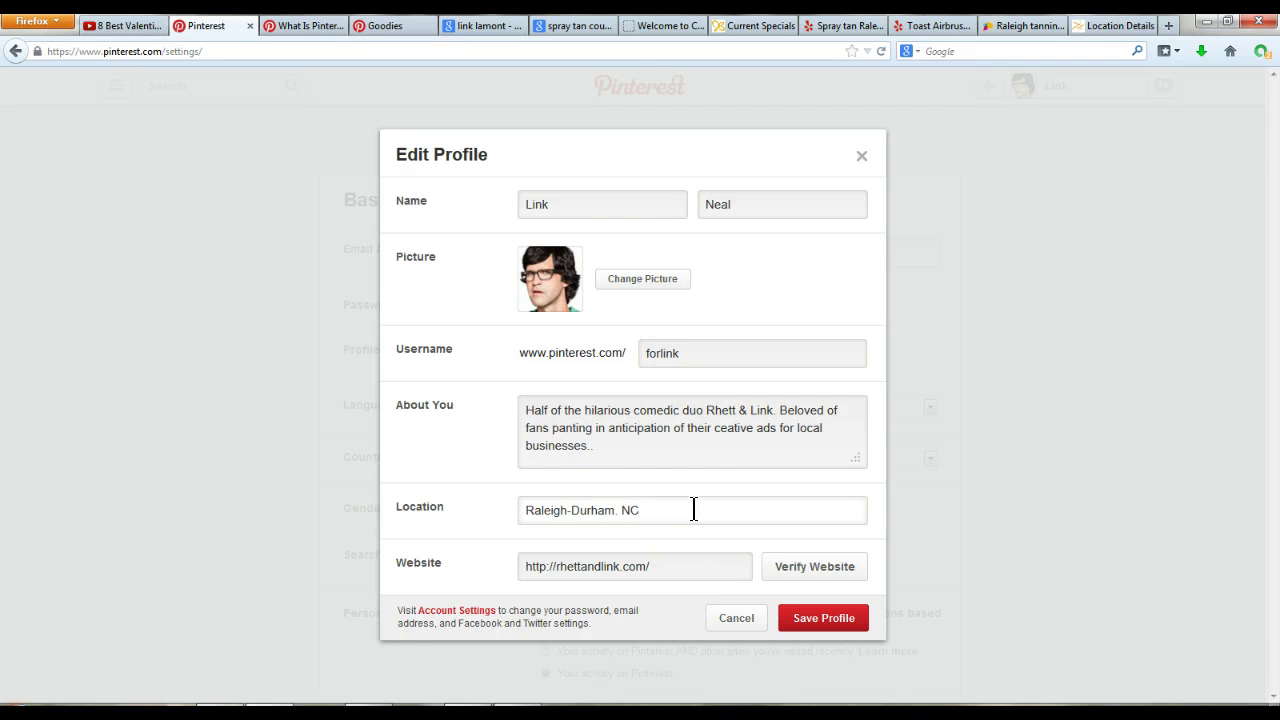
pyautogui.write('o')
pyautogui.press('BackSpace')
pyautogui.press('BackSpace')
pyautogui.press('BackSpace')
pyautogui.press('BackSpace')
pyautogui.press('BackSpace')
pyautogui.press('BackSpace')
pyautogui.press('BackSpace')
pyautogui.press('BackSpace')
pyautogui.press('BackSpace')
pyautogui.press('BackSpace')
pyautogui.press('BackSpace')
pyautogui.press('BackSpace')
pyautogui.press('BackSpace')
pyautogui.press('BackSpace')
pyautogui.press('BackSpace')
pyautogui.press('BackSpace')
pyautogui.press('BackSpace')
pyautogui.press('BackSpace')
pyautogui.press('BackSpace')
pyautogui.press('BackSpace')
pyautogui.write('Los Angele')
pyautogui.click(692, 508)
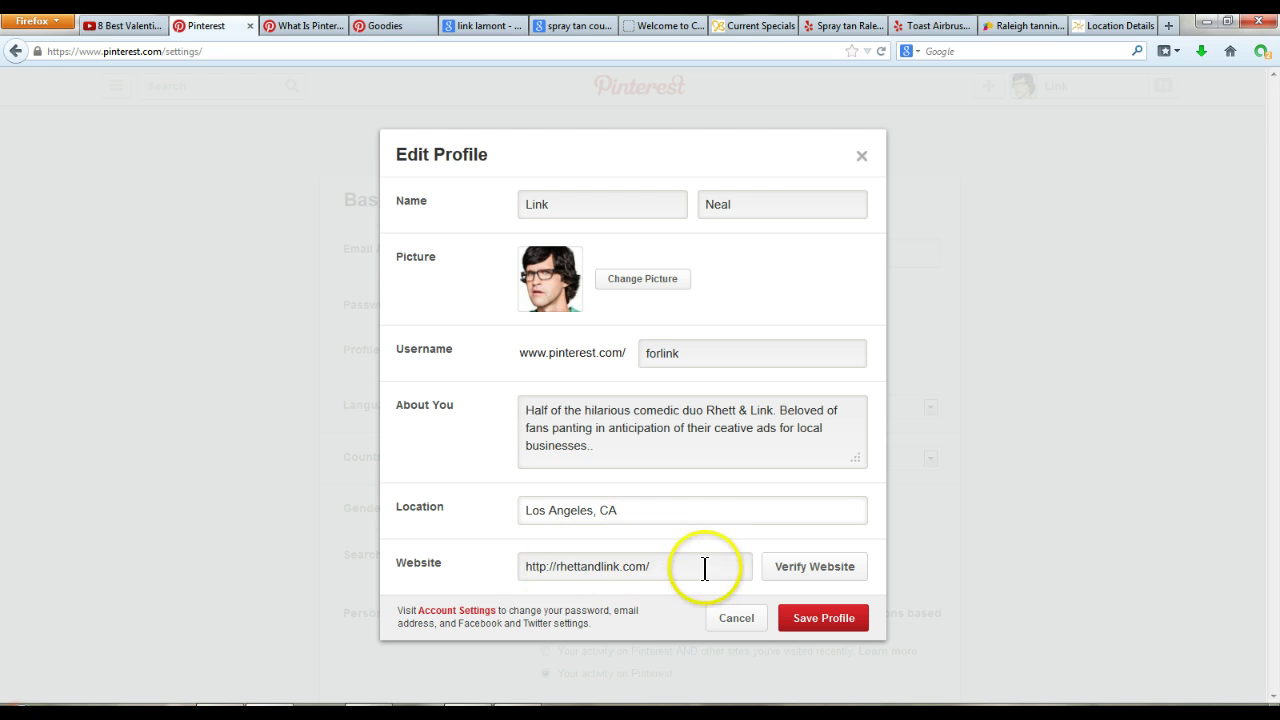
pyautogui.click(822, 620)
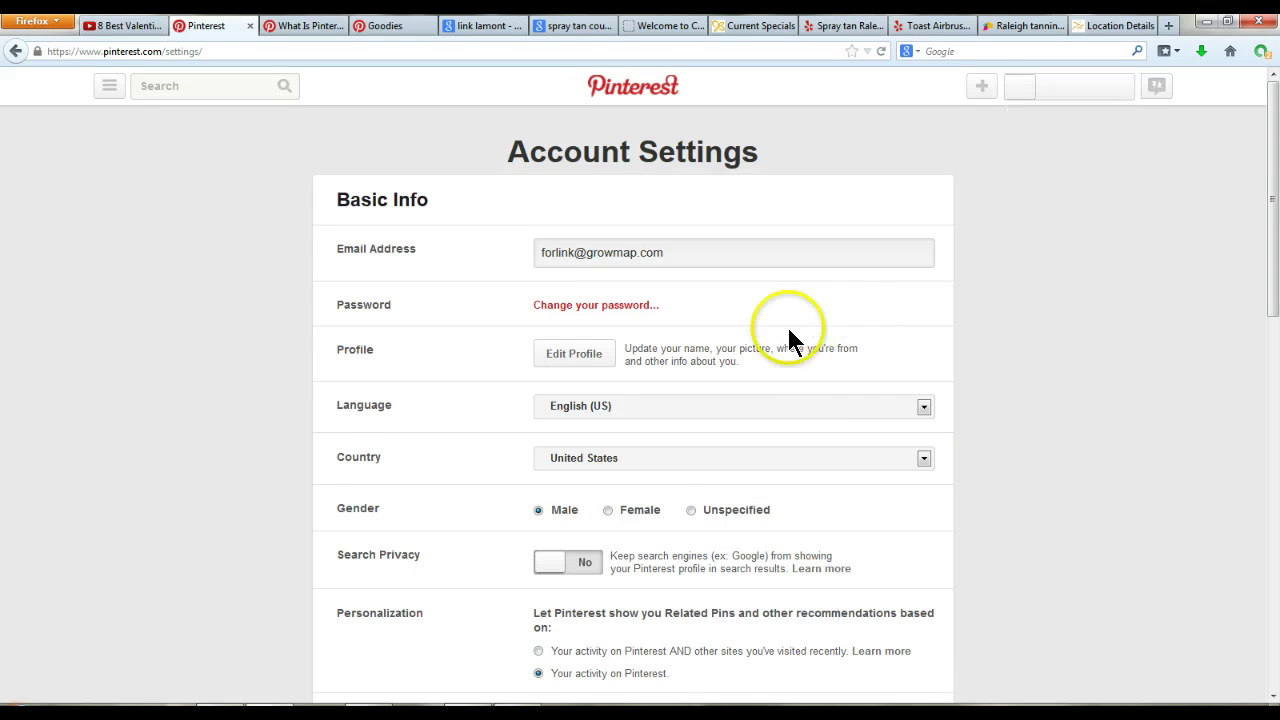
# - Review the account settings from basic info through email notifications and social networks, and save them
pyautogui.scroll(-3, 850, 399)
pyautogui.scroll(2, 900, 385)
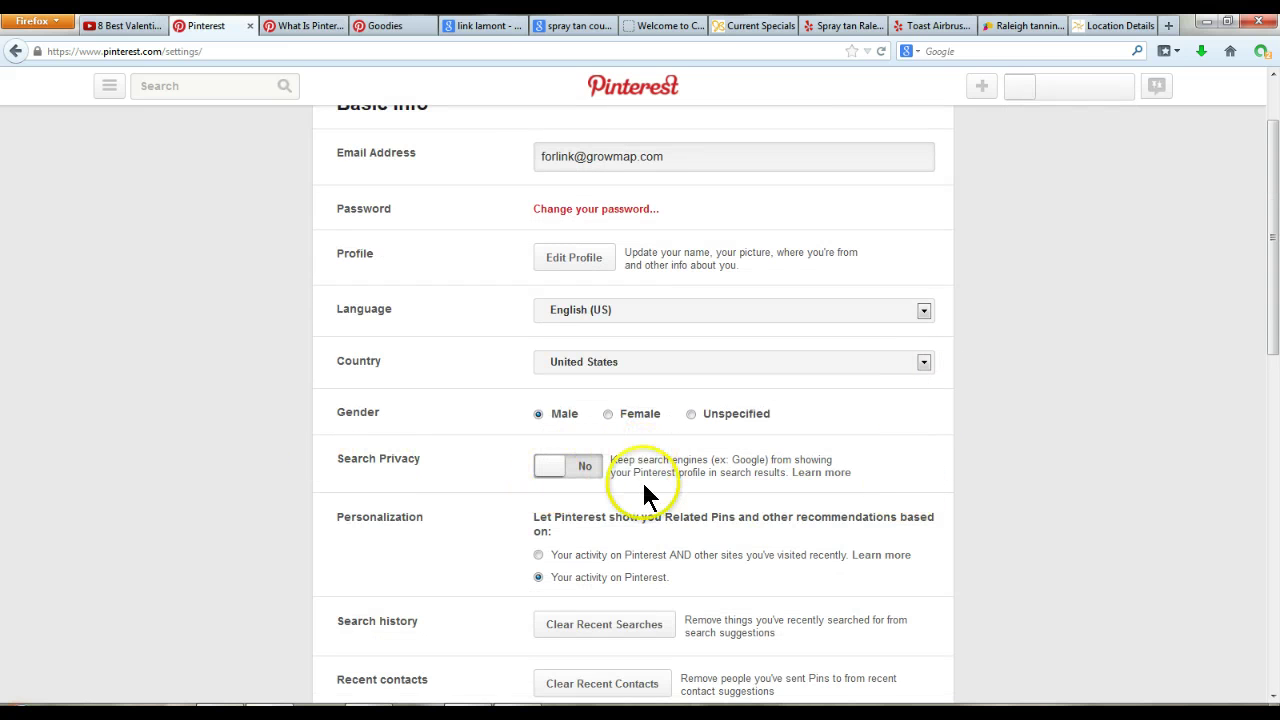
pyautogui.scroll(1, 762, 491)
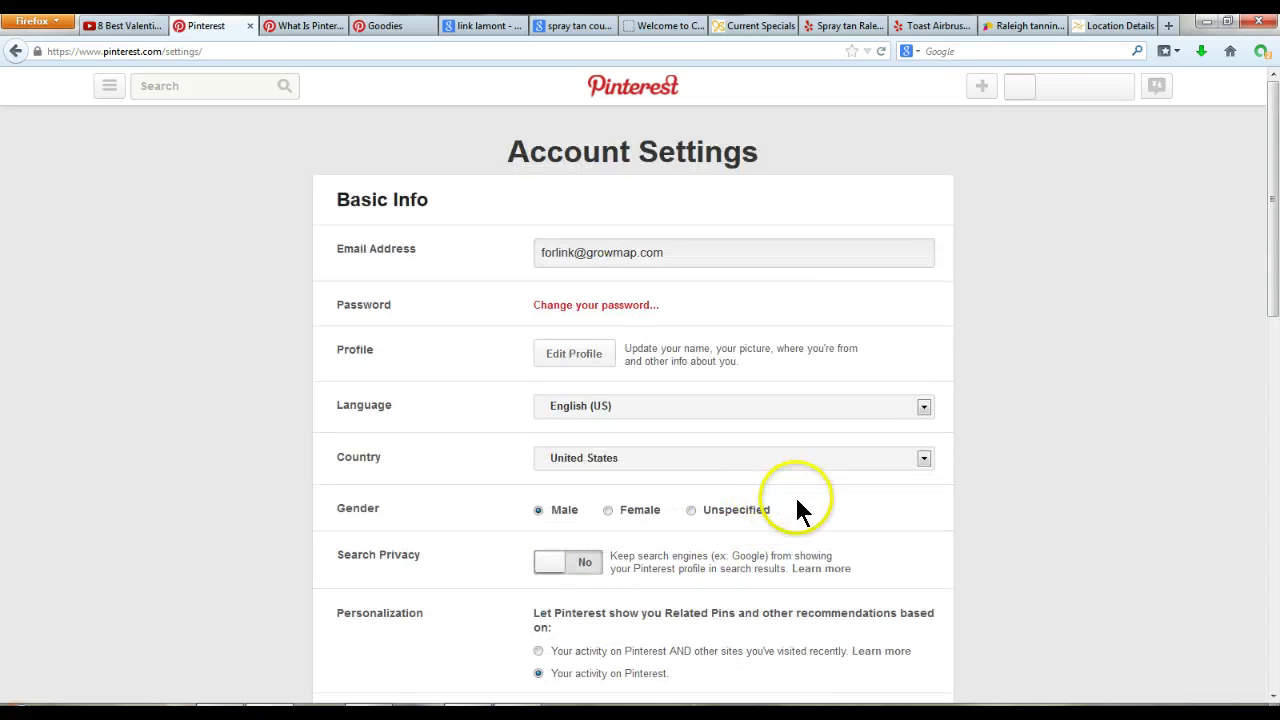
pyautogui.scroll(-1, 801, 498)
pyautogui.scroll(-1, 803, 503)
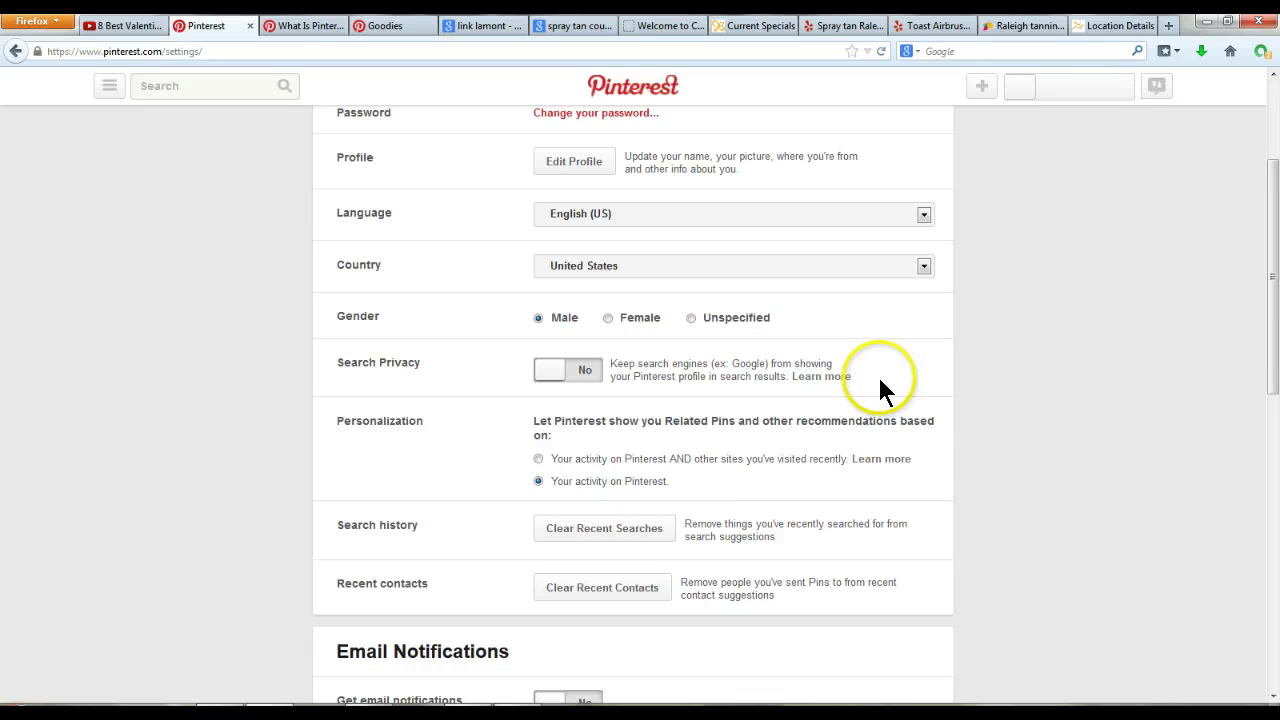
pyautogui.scroll(-3, 879, 392)
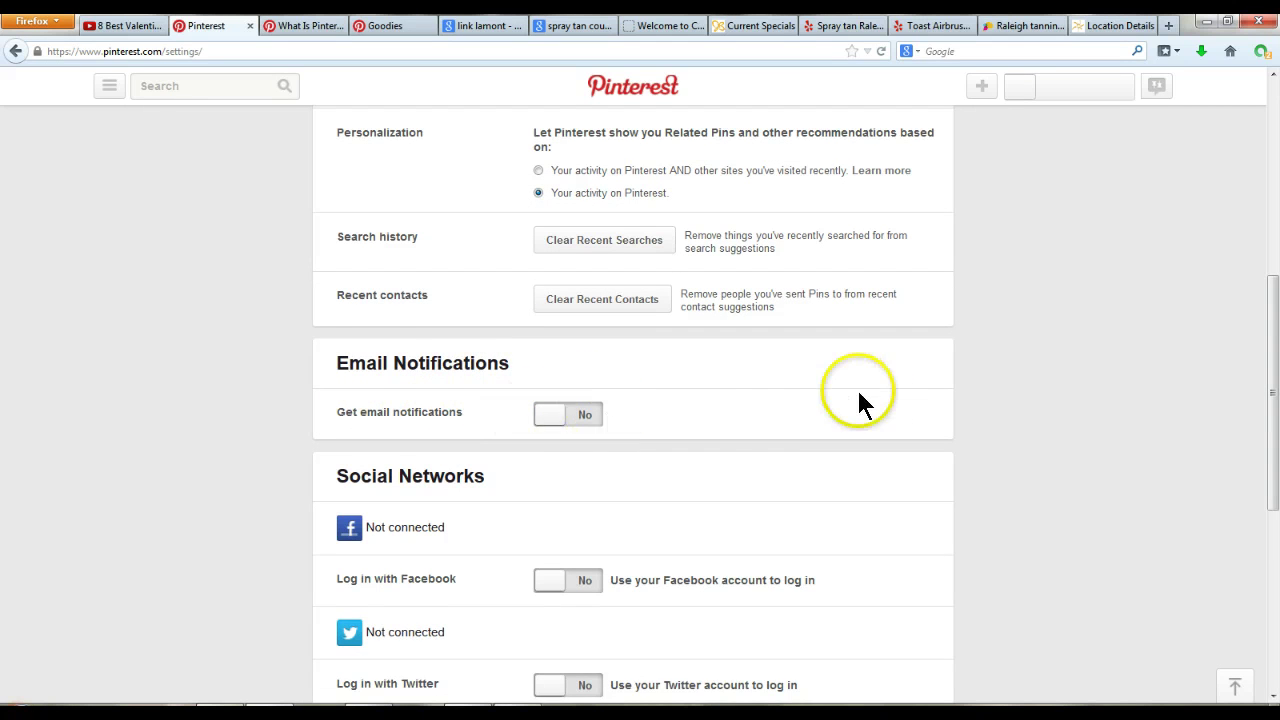
pyautogui.scroll(-3, 845, 402)
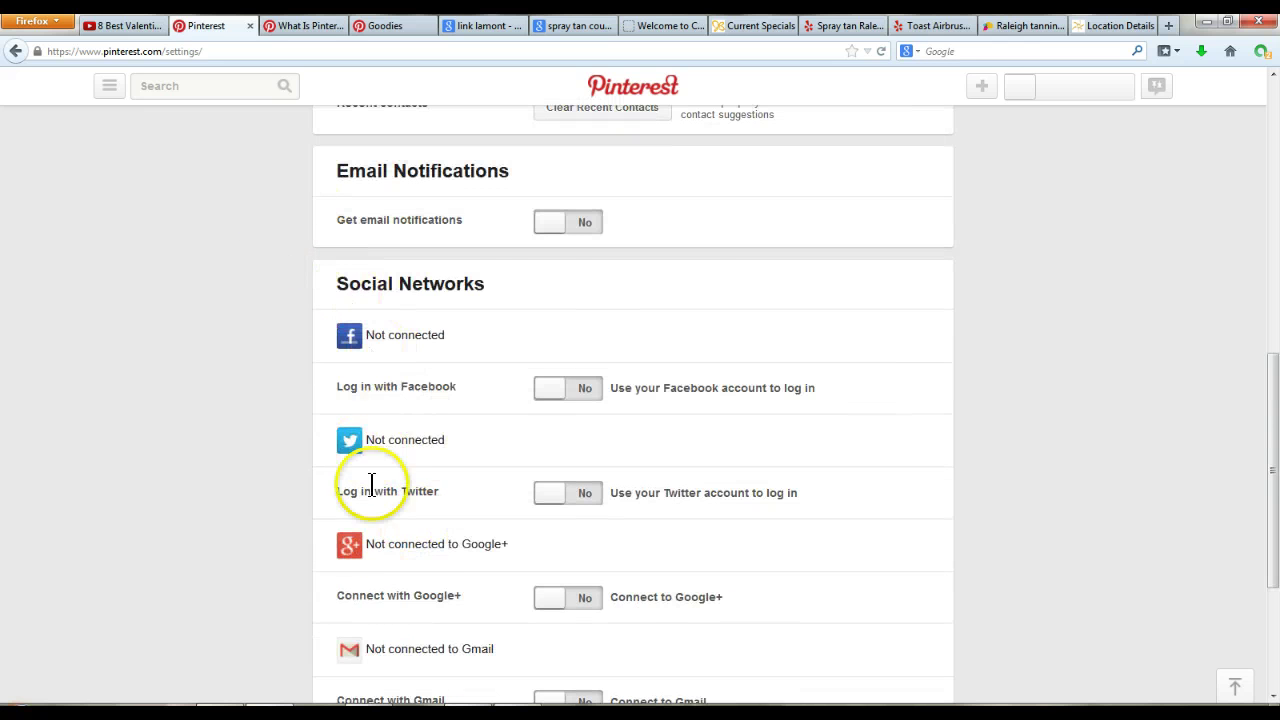
pyautogui.scroll(-3, 845, 330)
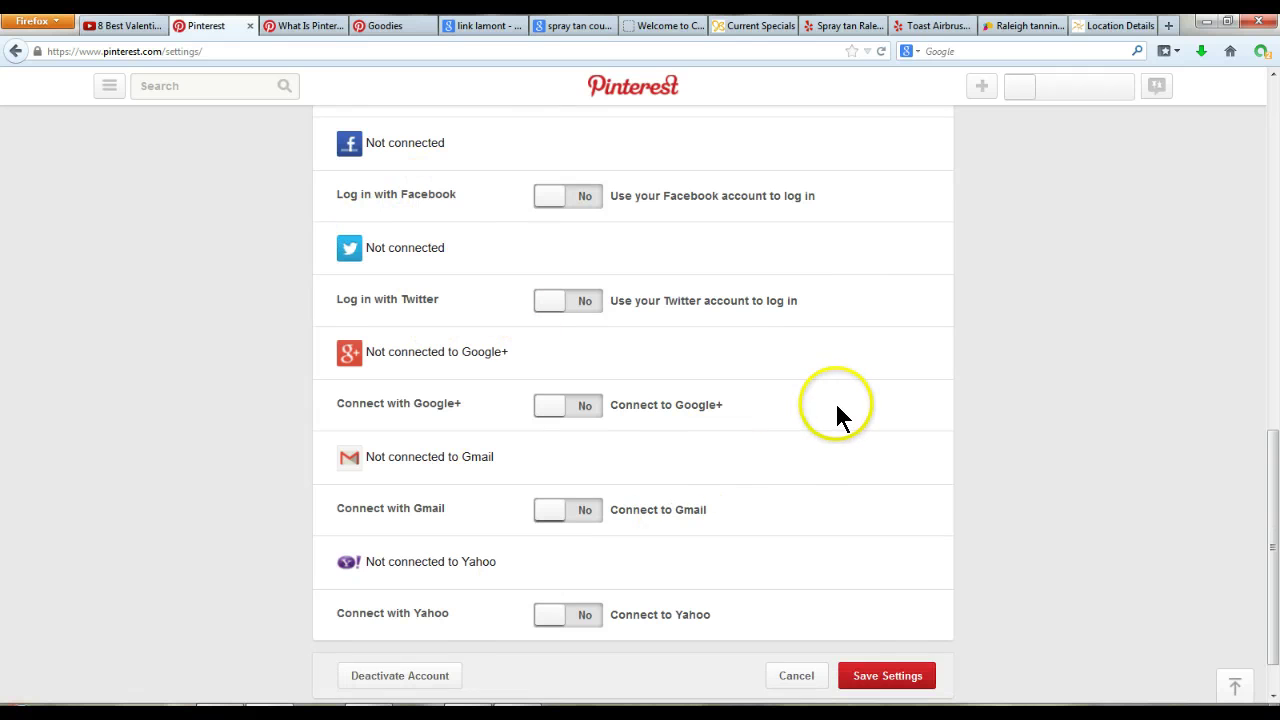
pyautogui.scroll(-1, 838, 408)
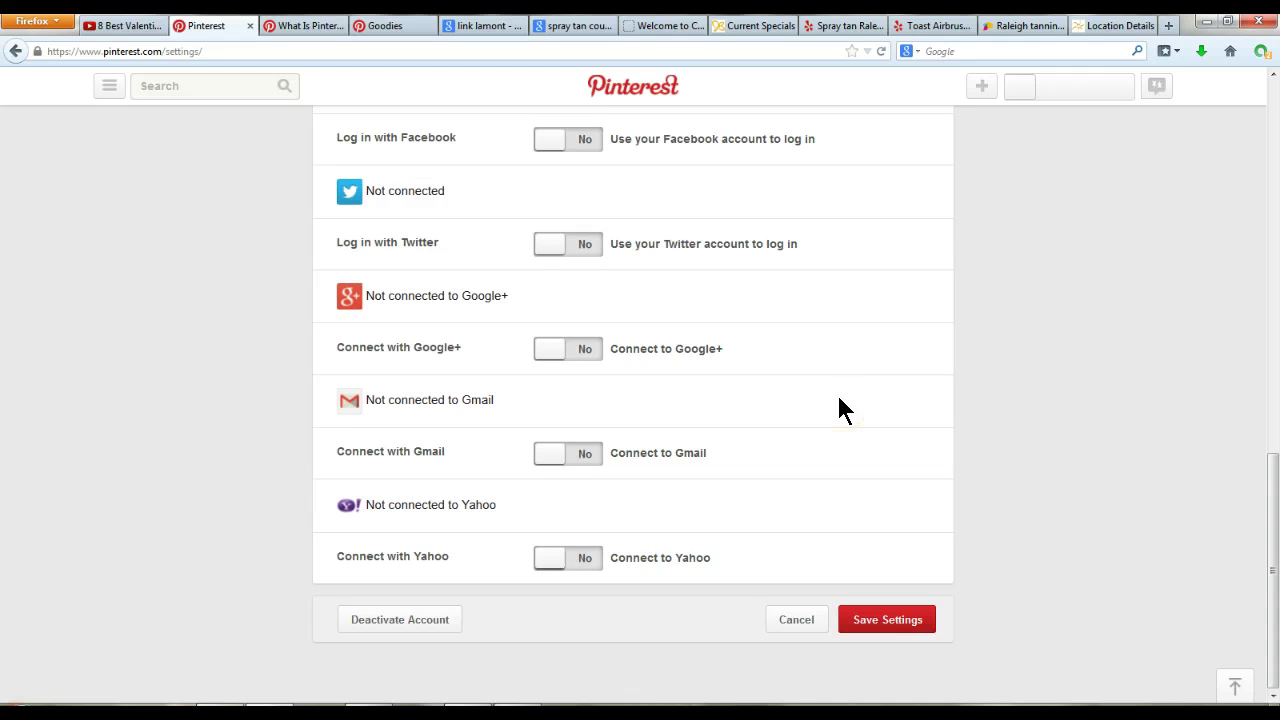
pyautogui.click(889, 622)
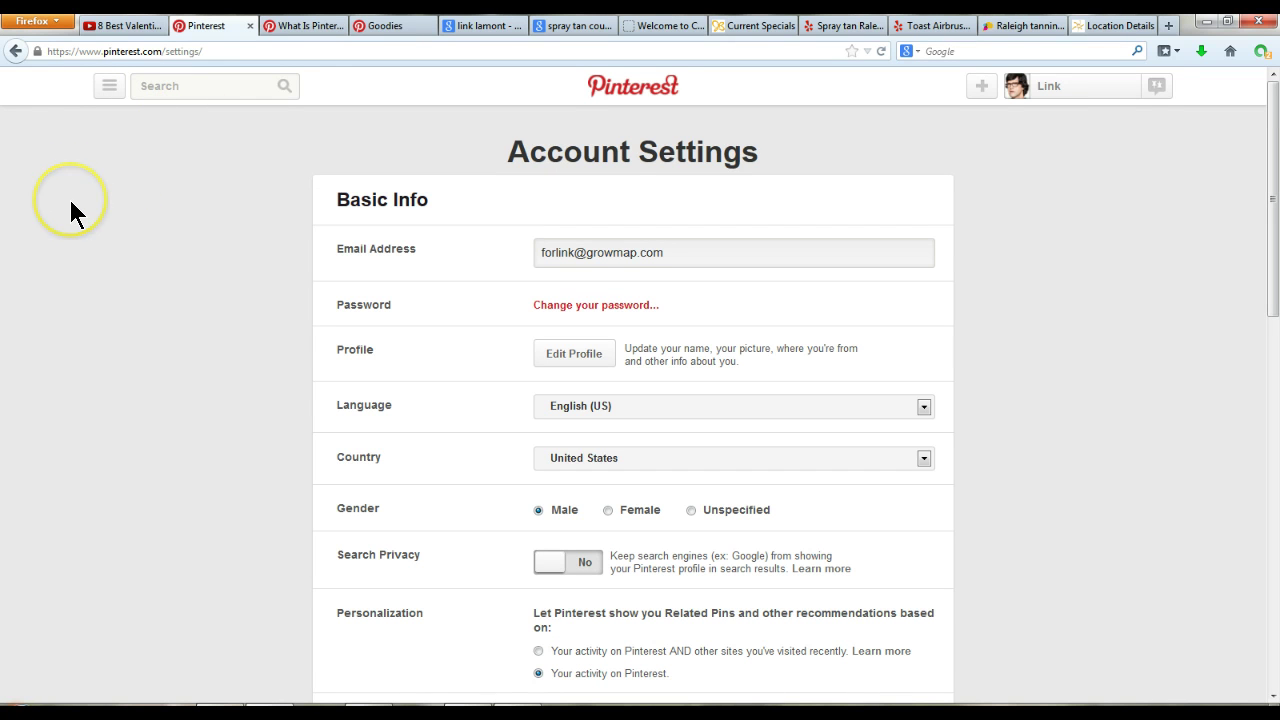
# - Open Pinterest's Goodies page by way of its About site
pyautogui.click(109, 90)
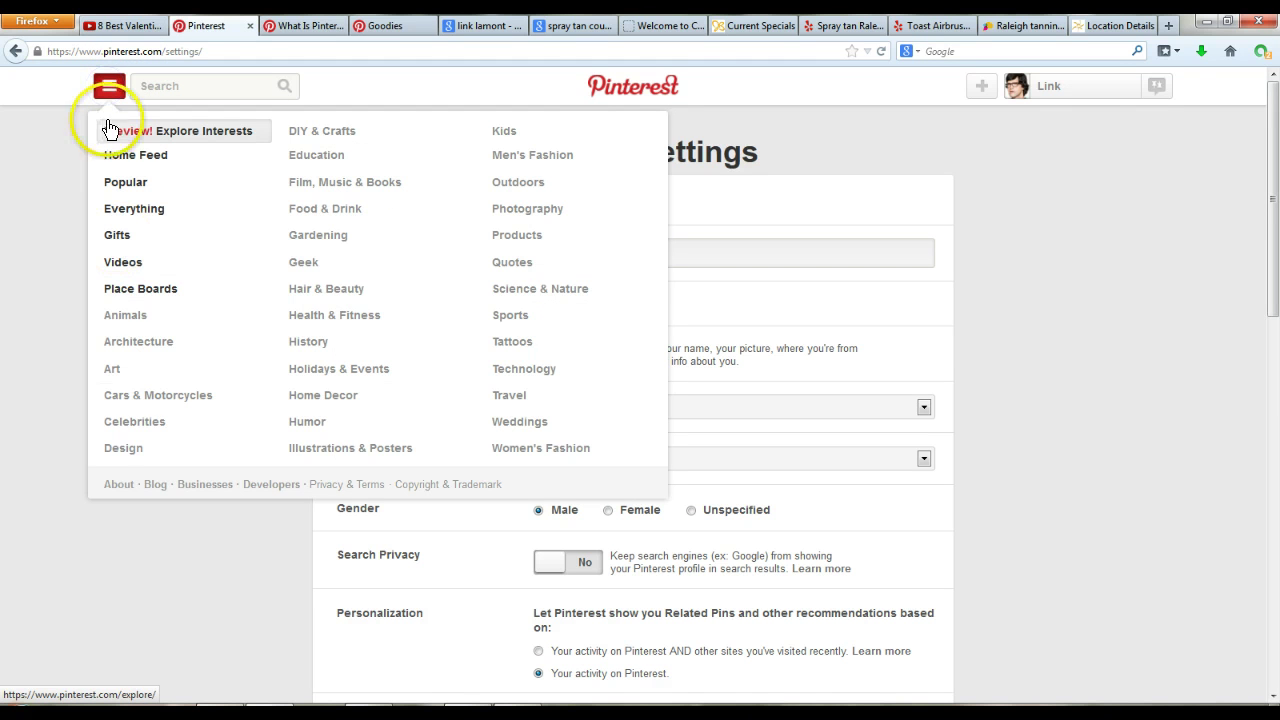
pyautogui.click(119, 484)
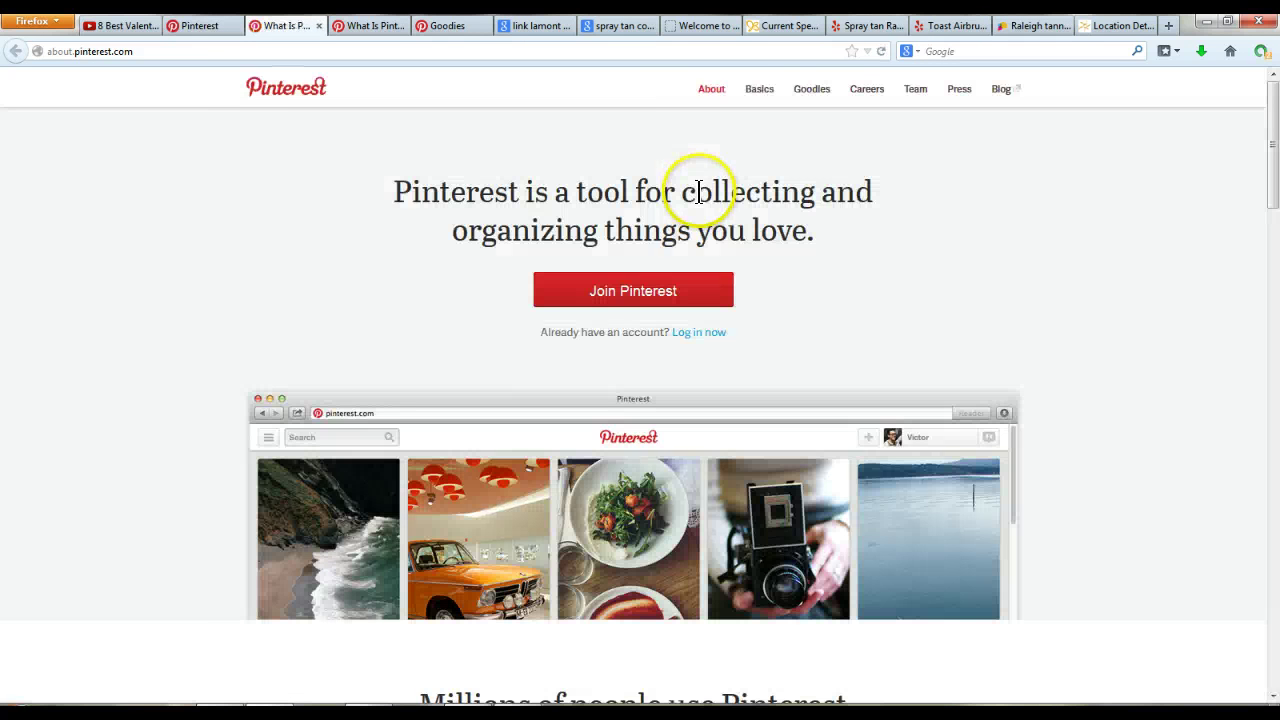
pyautogui.click(809, 93)
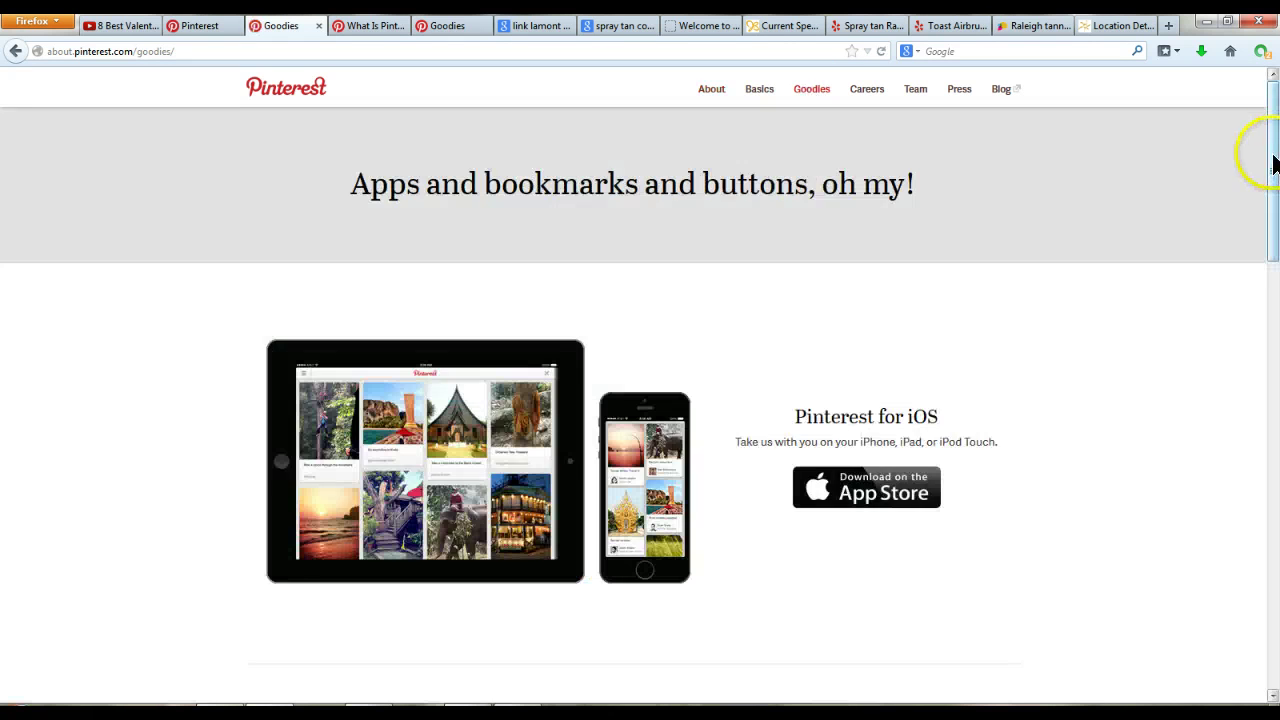
# - Install the Pin It button add-on for Firefox, allowing the site to install software
pyautogui.moveTo(1271, 157); pyautogui.dragTo(1274, 412)
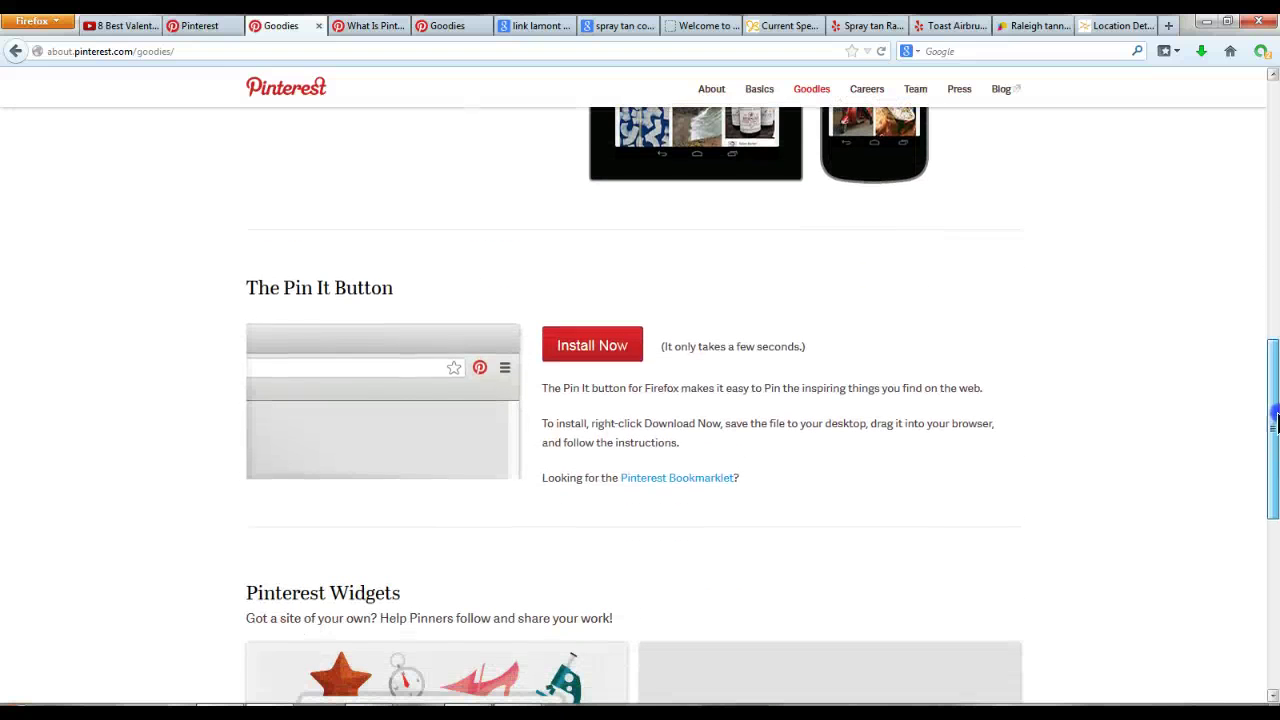
pyautogui.click(583, 350)
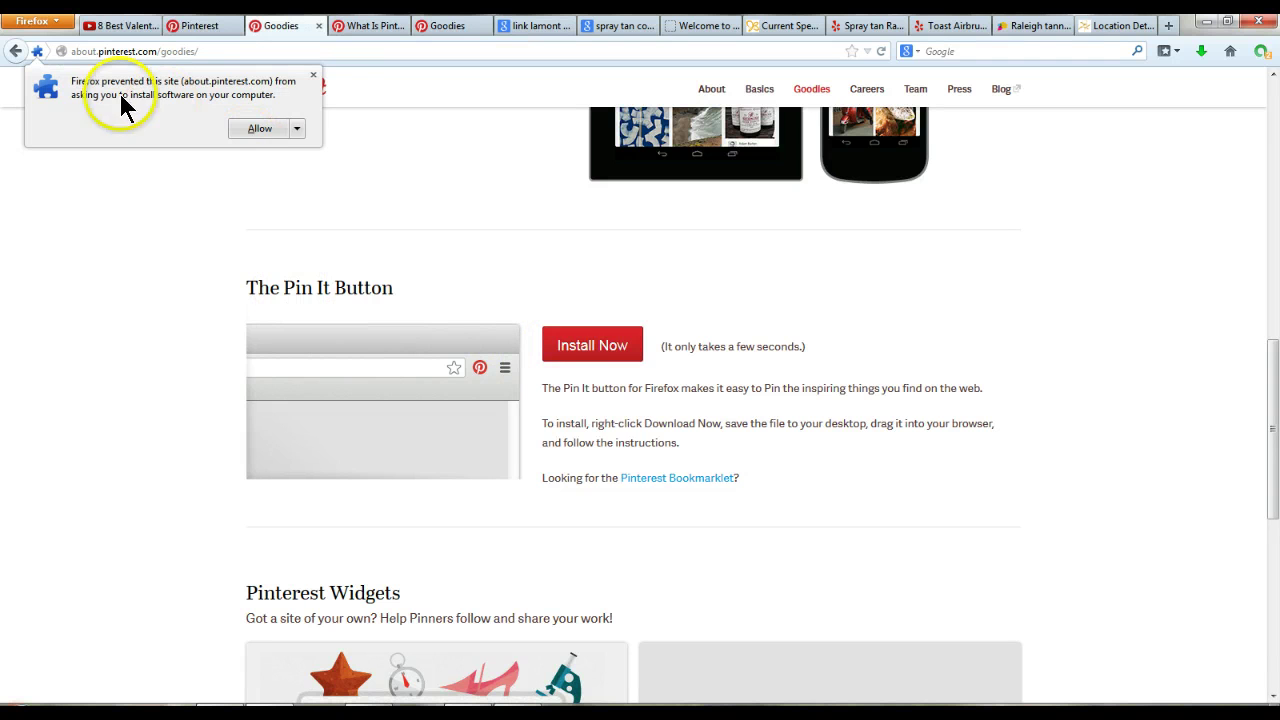
pyautogui.click(252, 128)
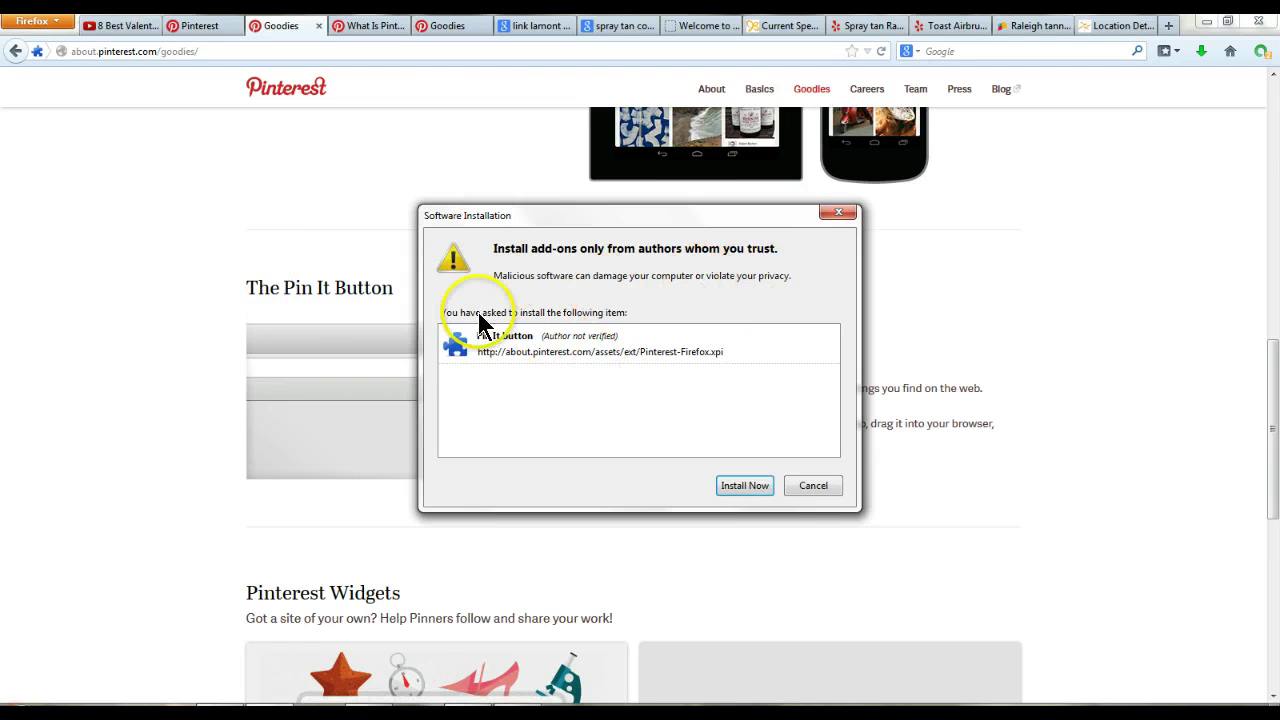
pyautogui.click(745, 485)
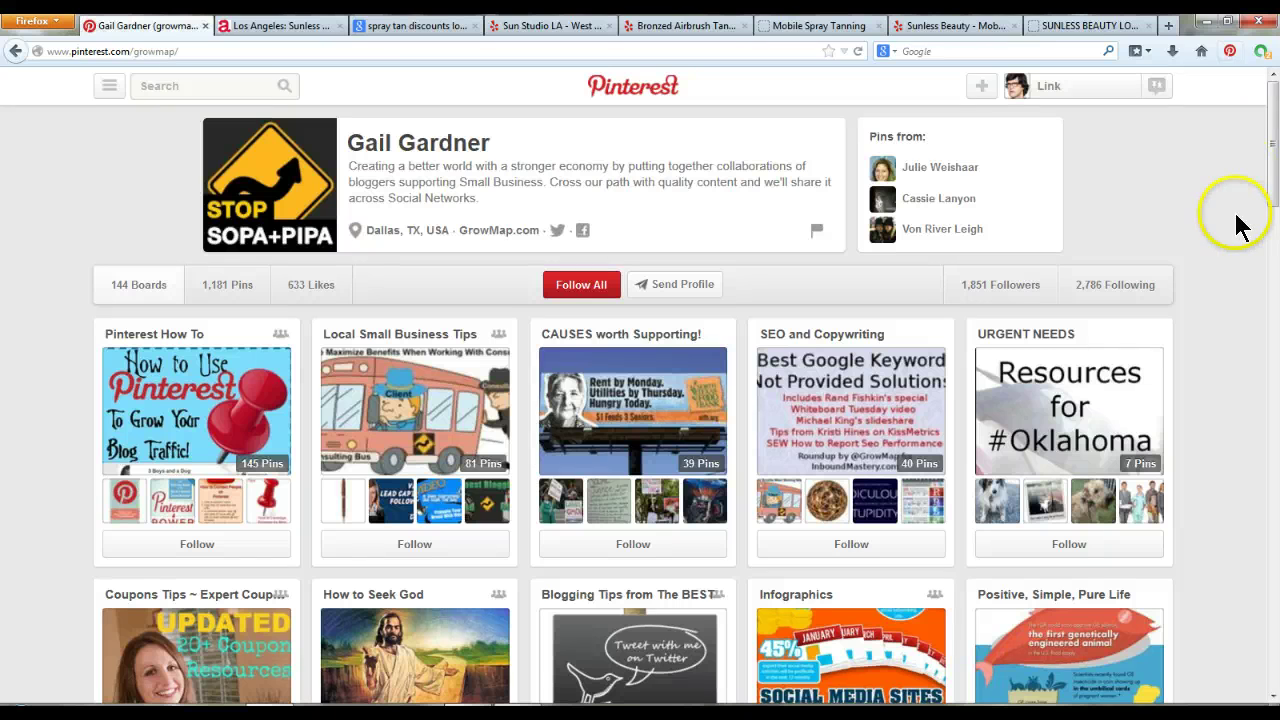
# - Open the logged-in account's own profile and pins page
pyautogui.click(1229, 52)
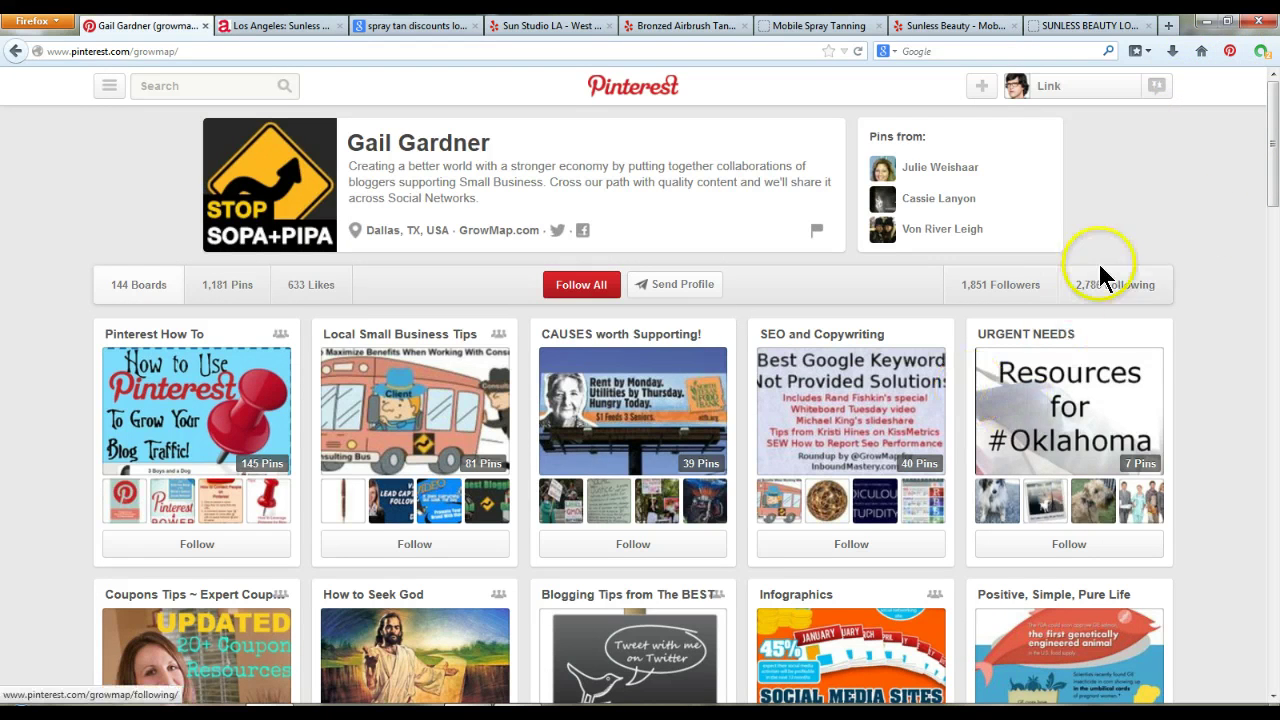
pyautogui.click(1065, 88)
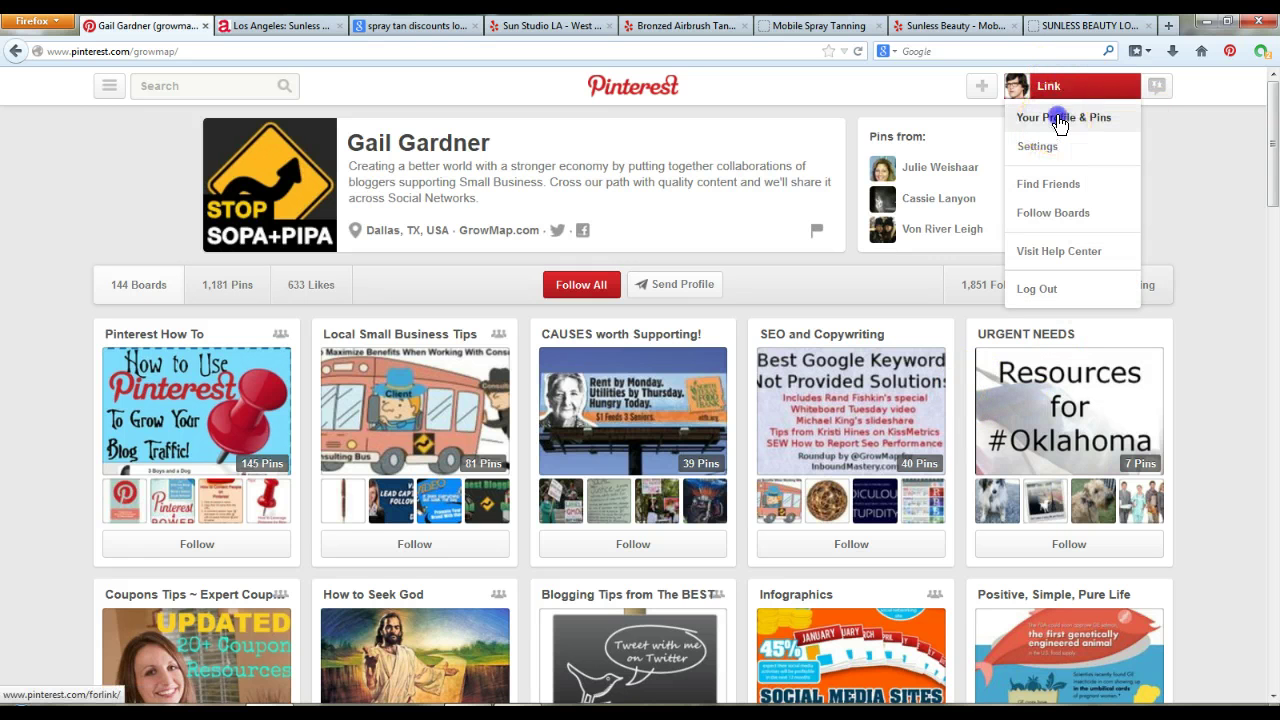
pyautogui.click(1058, 118)
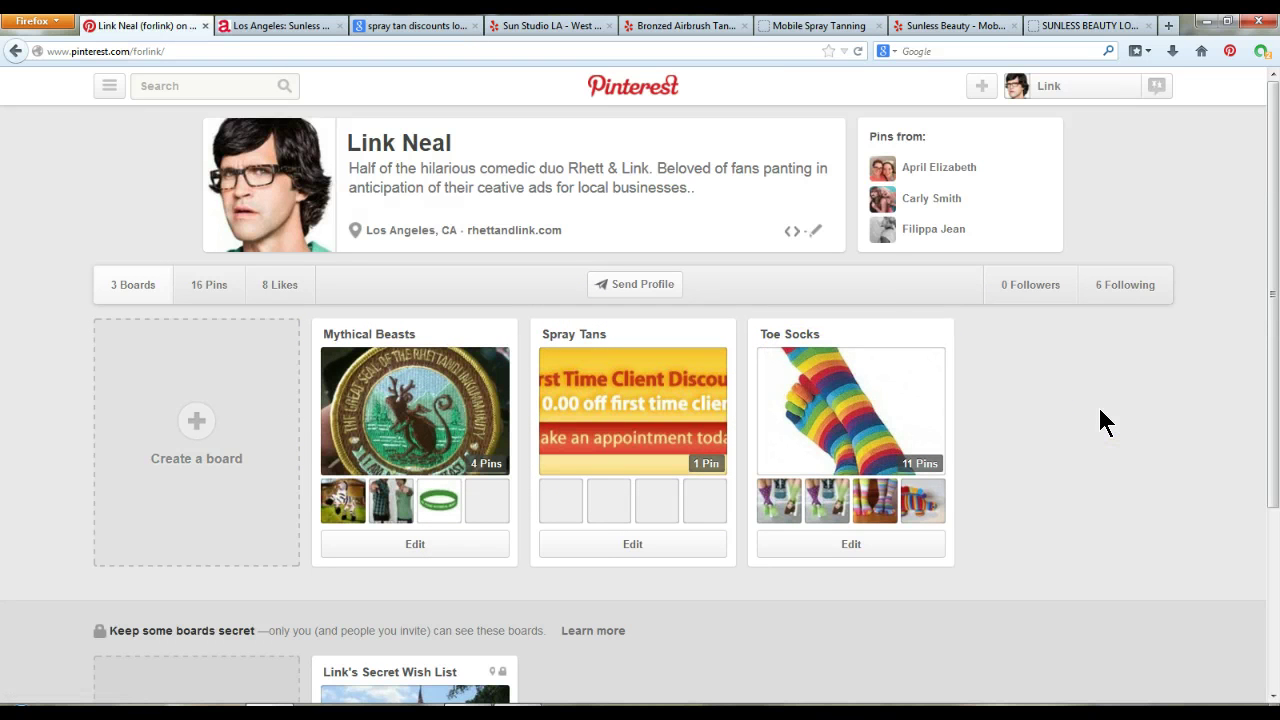
pyautogui.click(1085, 465)
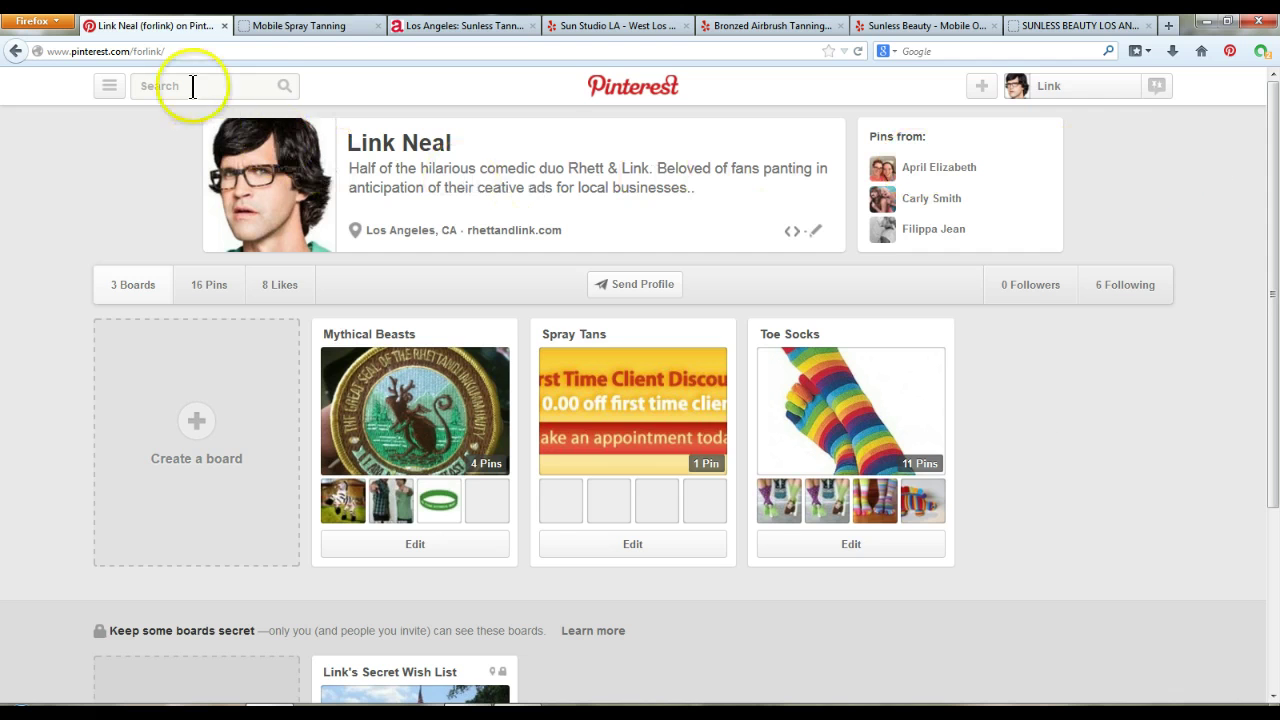
# - Pick the giftcard11 image on the Mobile Spray Tanning site for pinning with the Pin It button
pyautogui.click(290, 28)
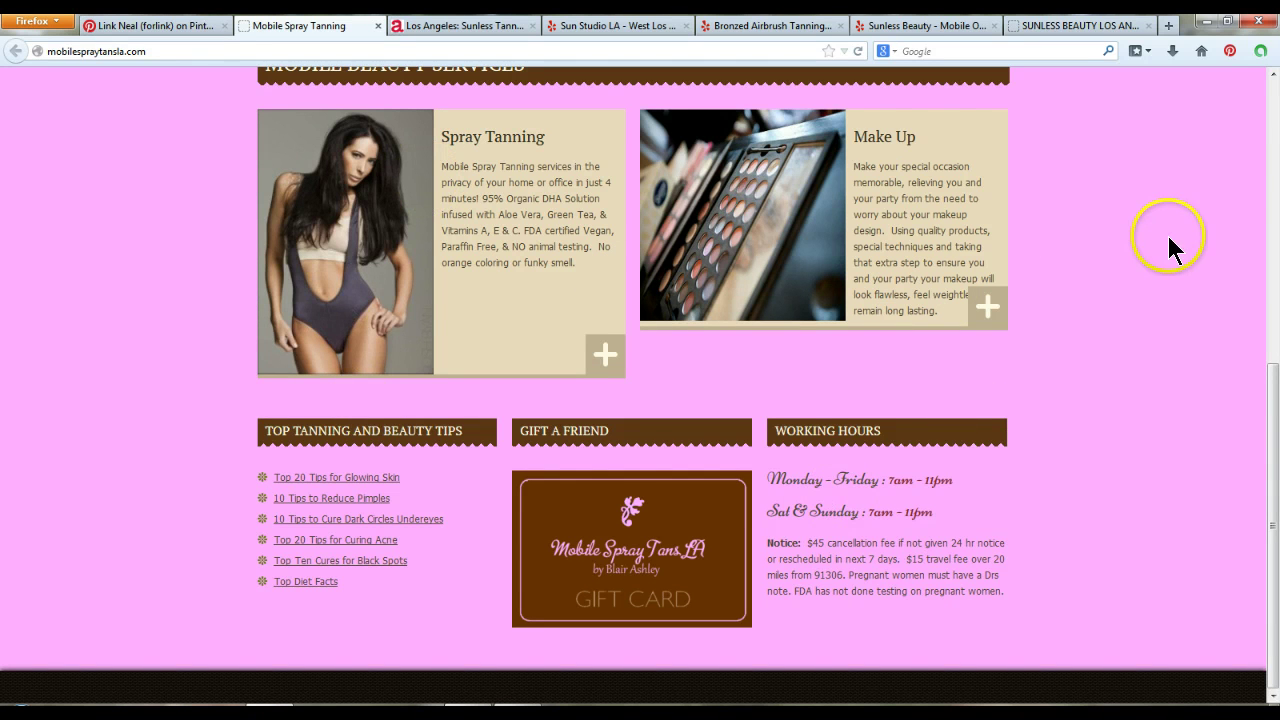
pyautogui.click(1230, 51)
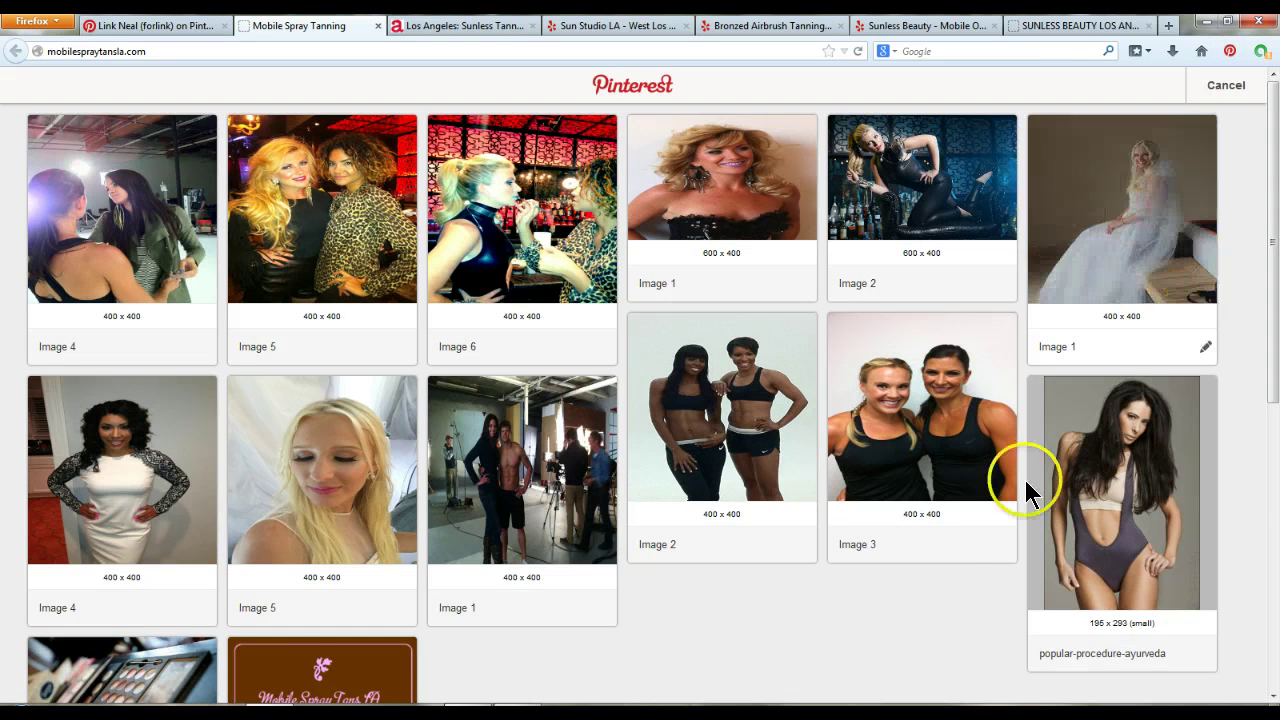
pyautogui.scroll(-3, 856, 634)
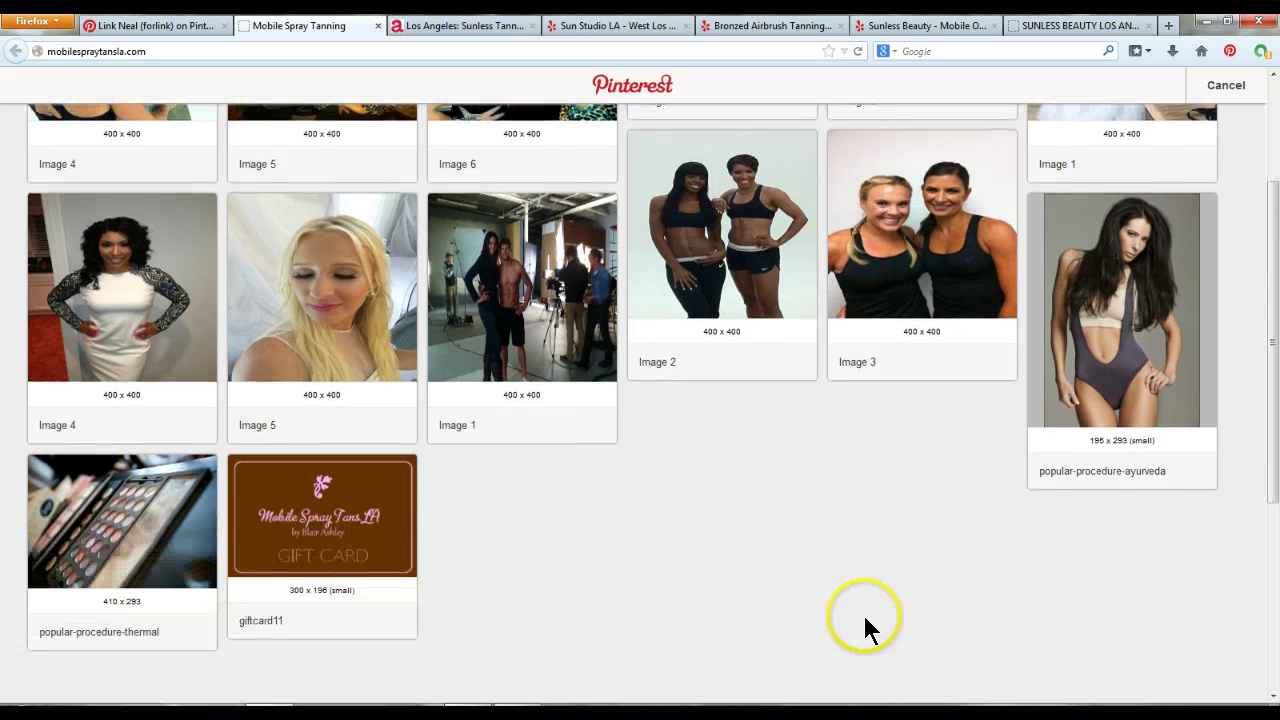
pyautogui.click(316, 519)
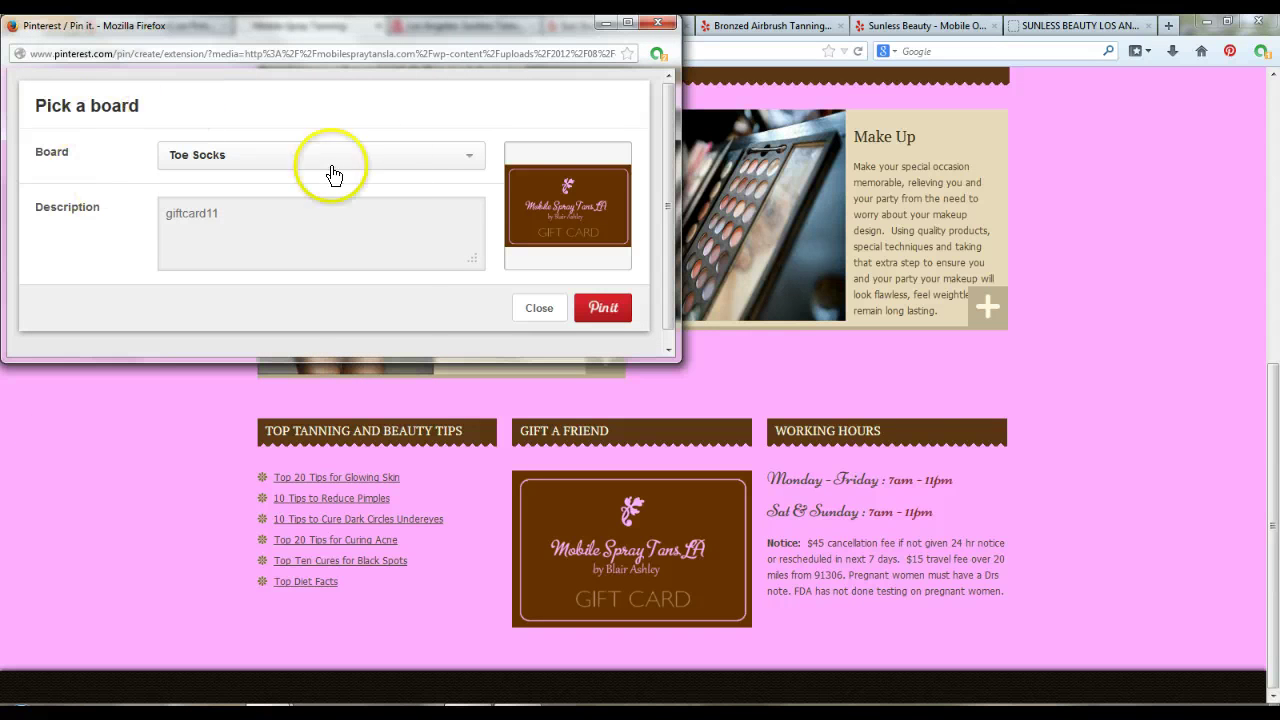
# - Pin the gift card image to the Spray Tans board, described as "Gift Card for Mobile Spray Tans, Los Angeles, CA.", and open the new pin
pyautogui.click(472, 160)
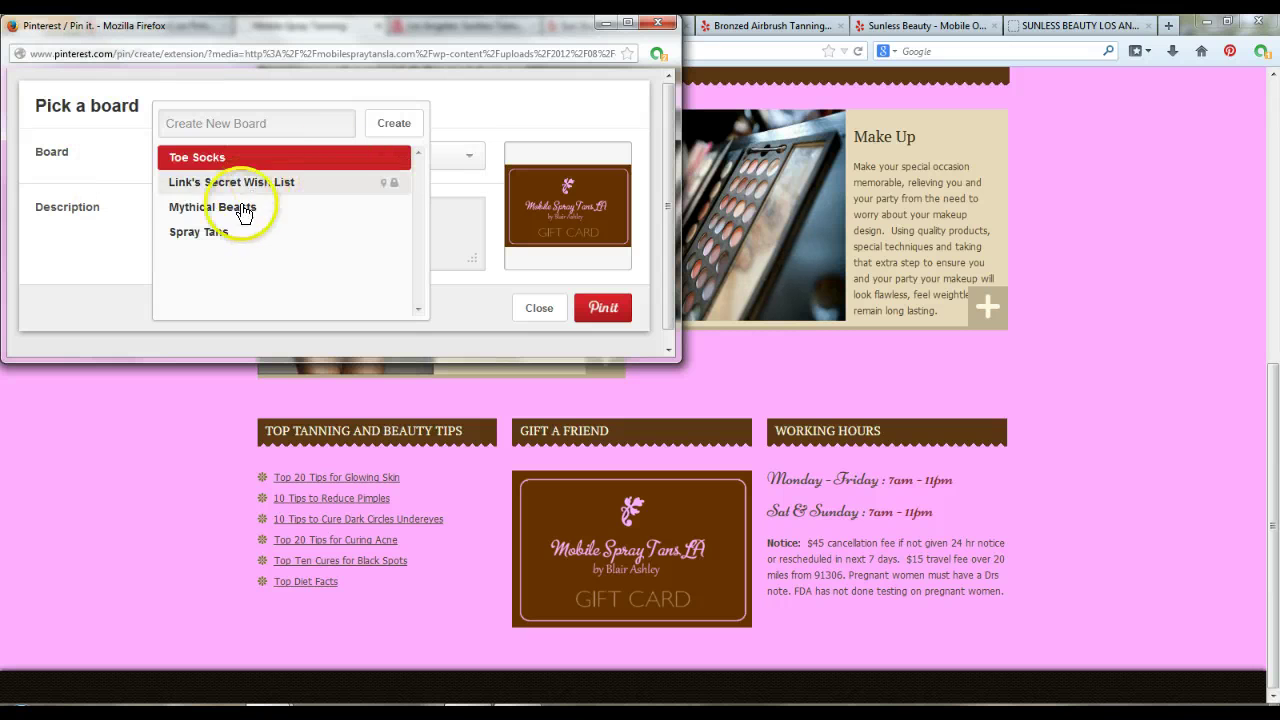
pyautogui.click(222, 234)
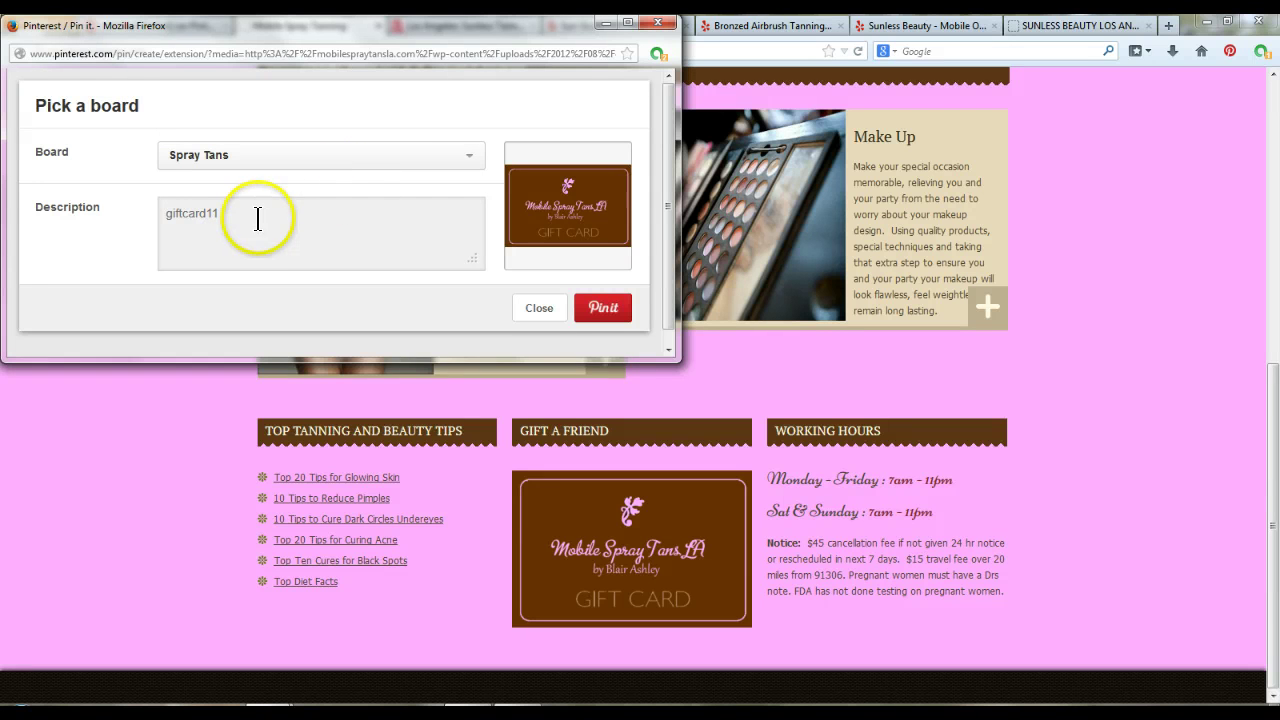
pyautogui.moveTo(263, 214); pyautogui.dragTo(135, 212)
pyautogui.write('G')
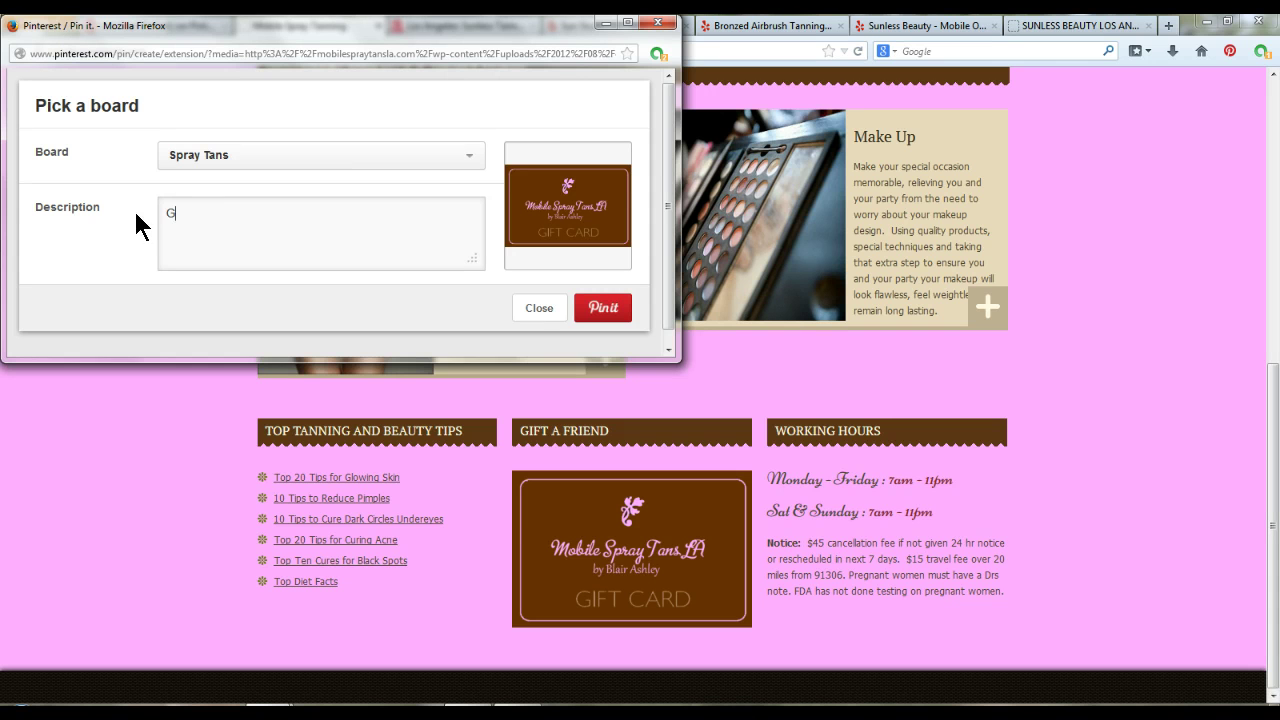
pyautogui.write('ift Card for Mobile Spray Tanws')
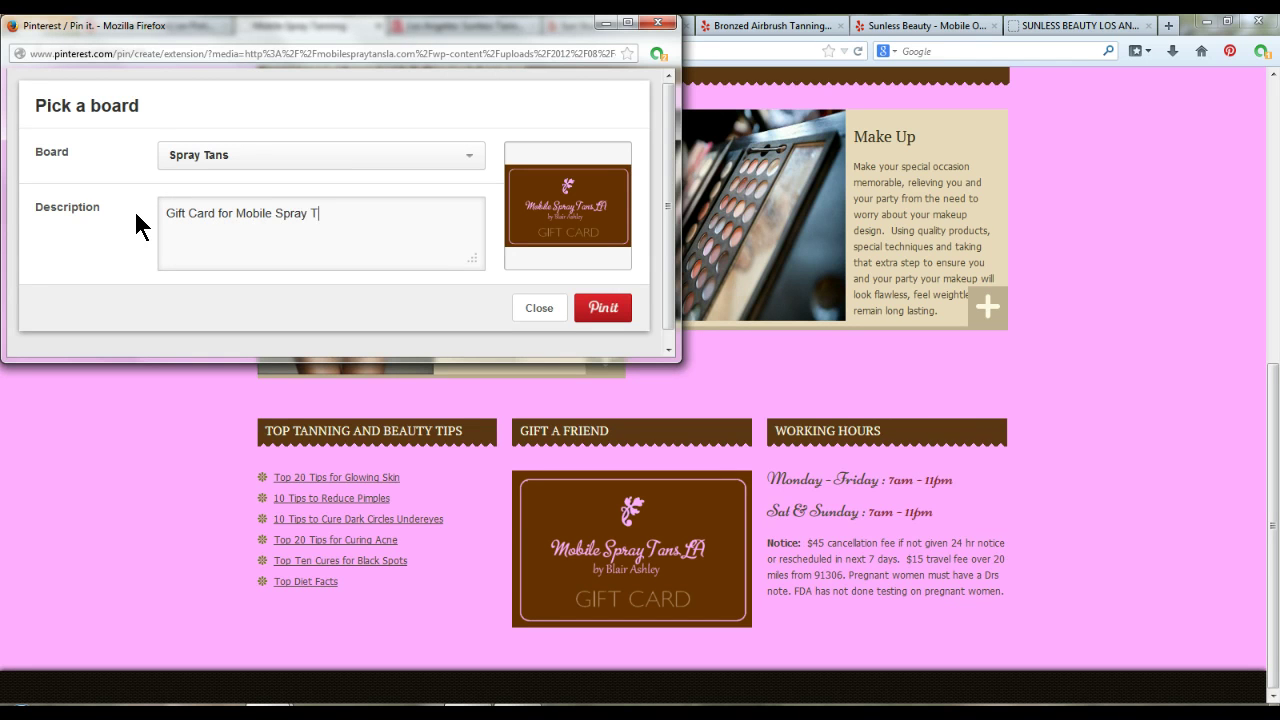
pyautogui.press('BackSpace')
pyautogui.press('BackSpace')
pyautogui.write('s, Los Angeles, CA')
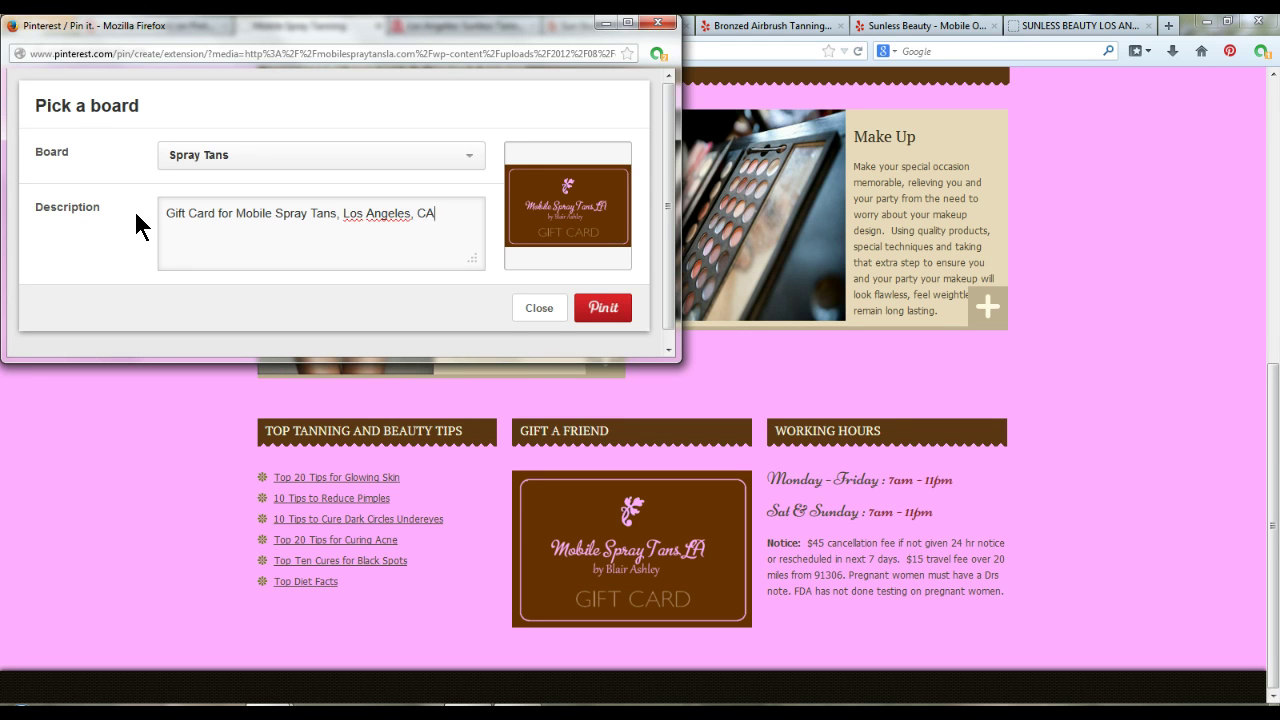
pyautogui.click(605, 307)
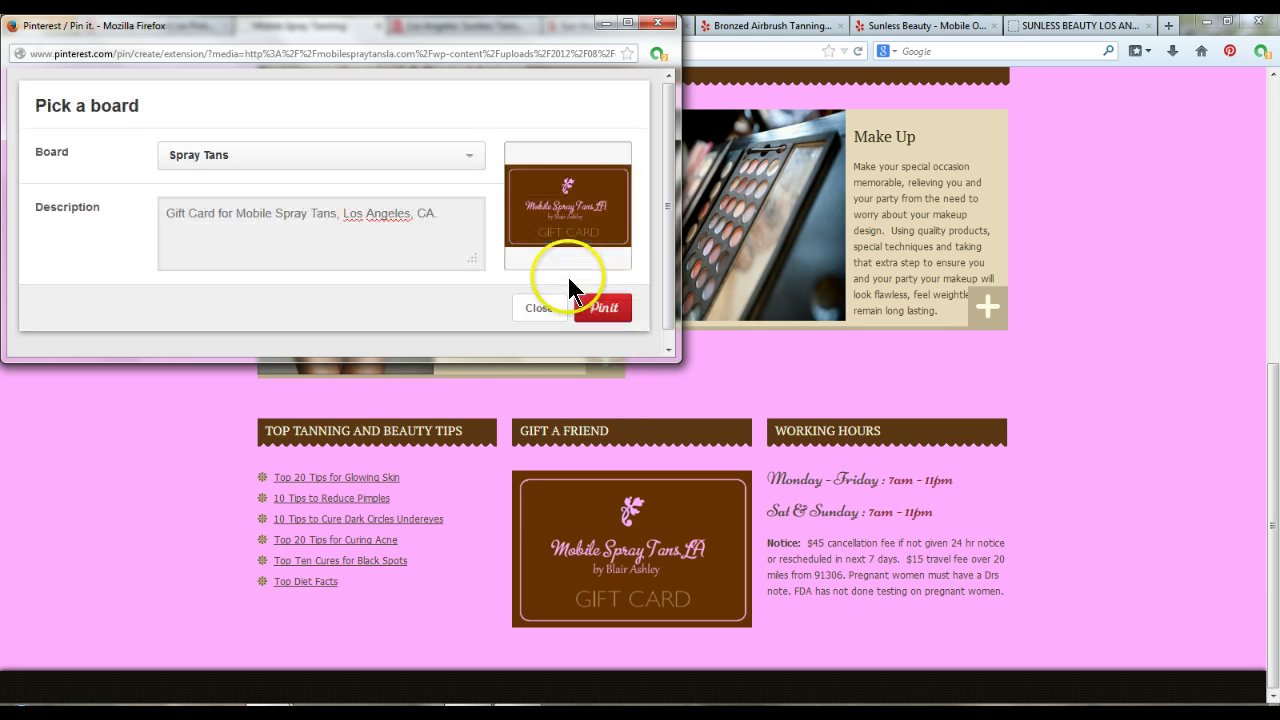
pyautogui.click(583, 303)
pyautogui.click(588, 151)
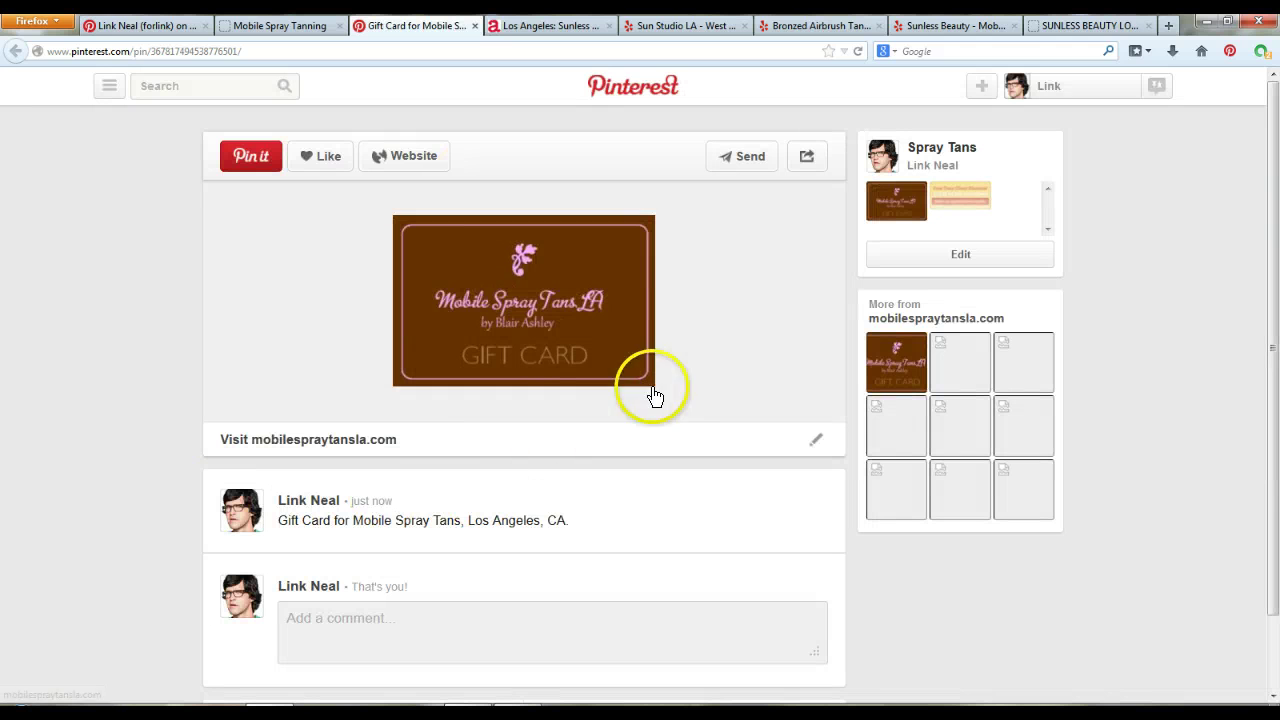
# - Open the Spray Tans board from the gift card pin's page and review its pins
pyautogui.click(1077, 93)
pyautogui.click(1068, 120)
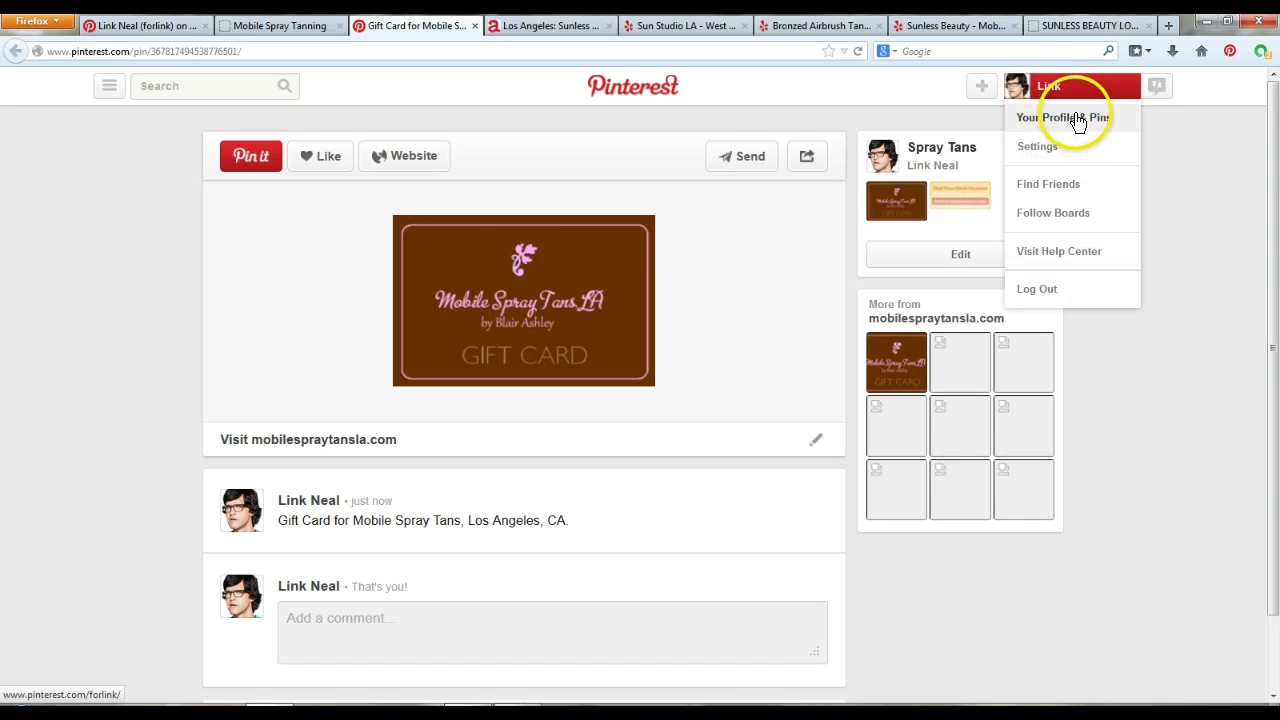
pyautogui.click(948, 150)
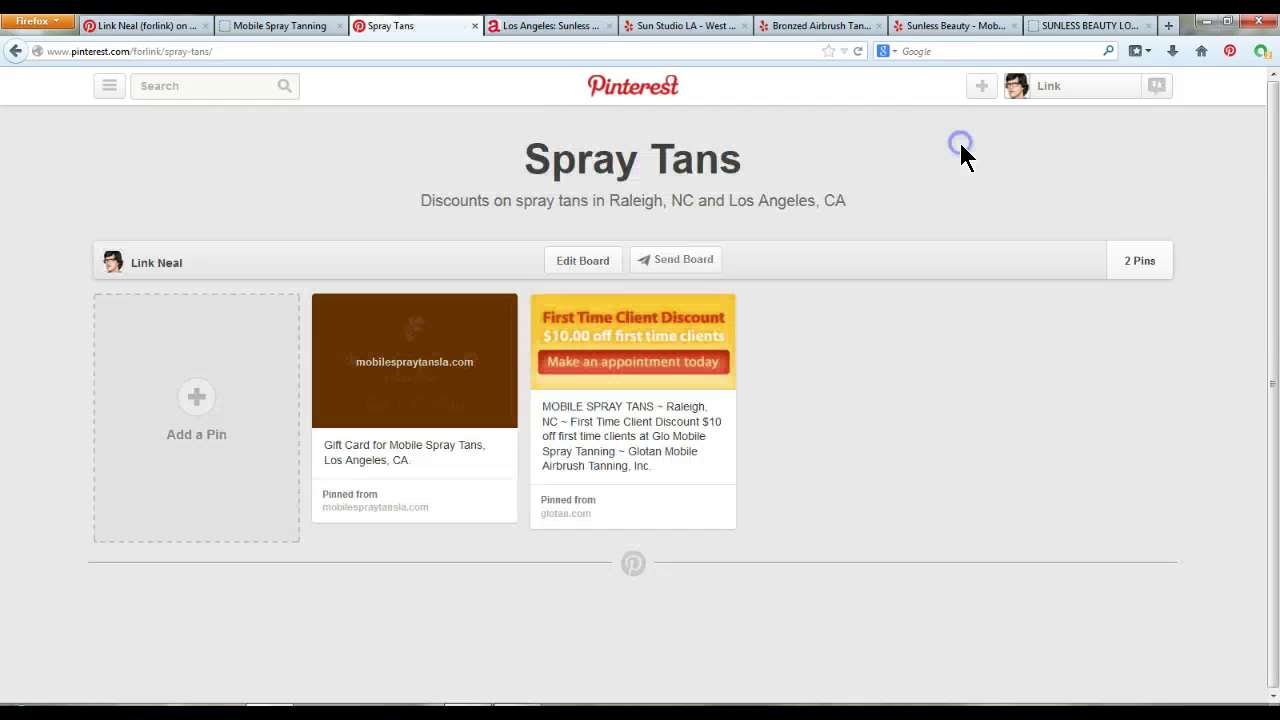
pyautogui.click(385, 405)
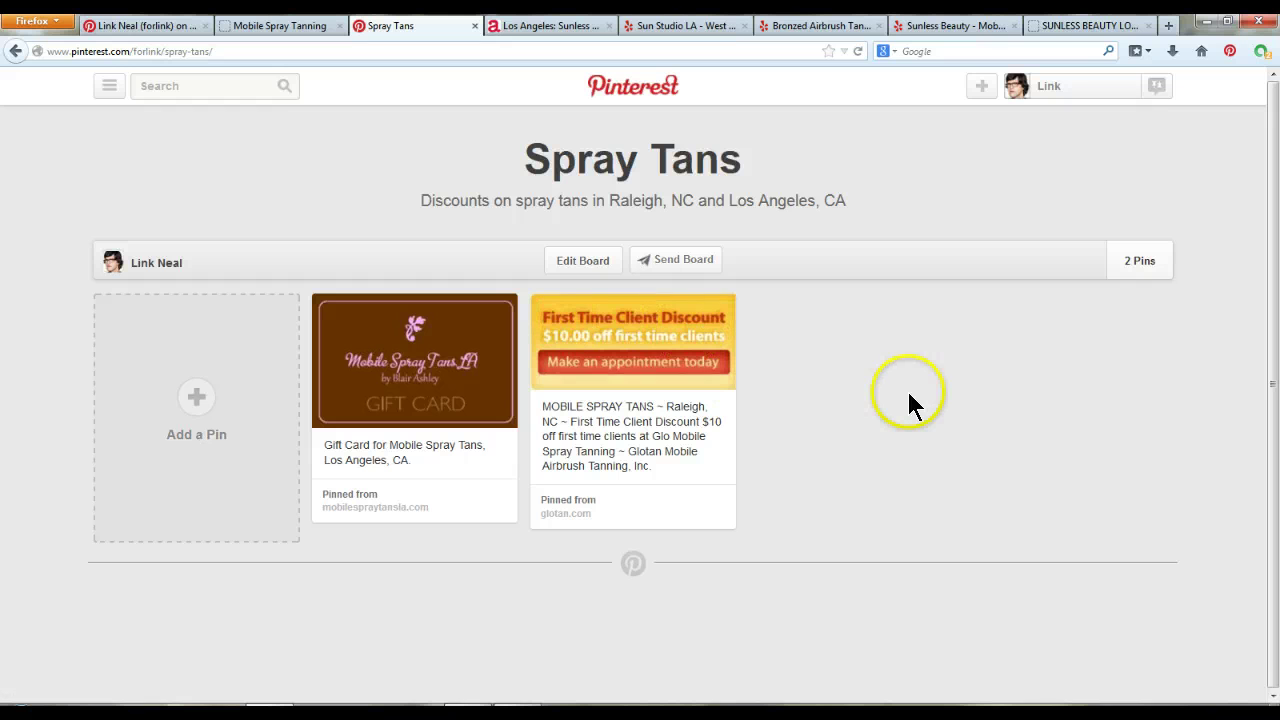
pyautogui.moveTo(653, 364)
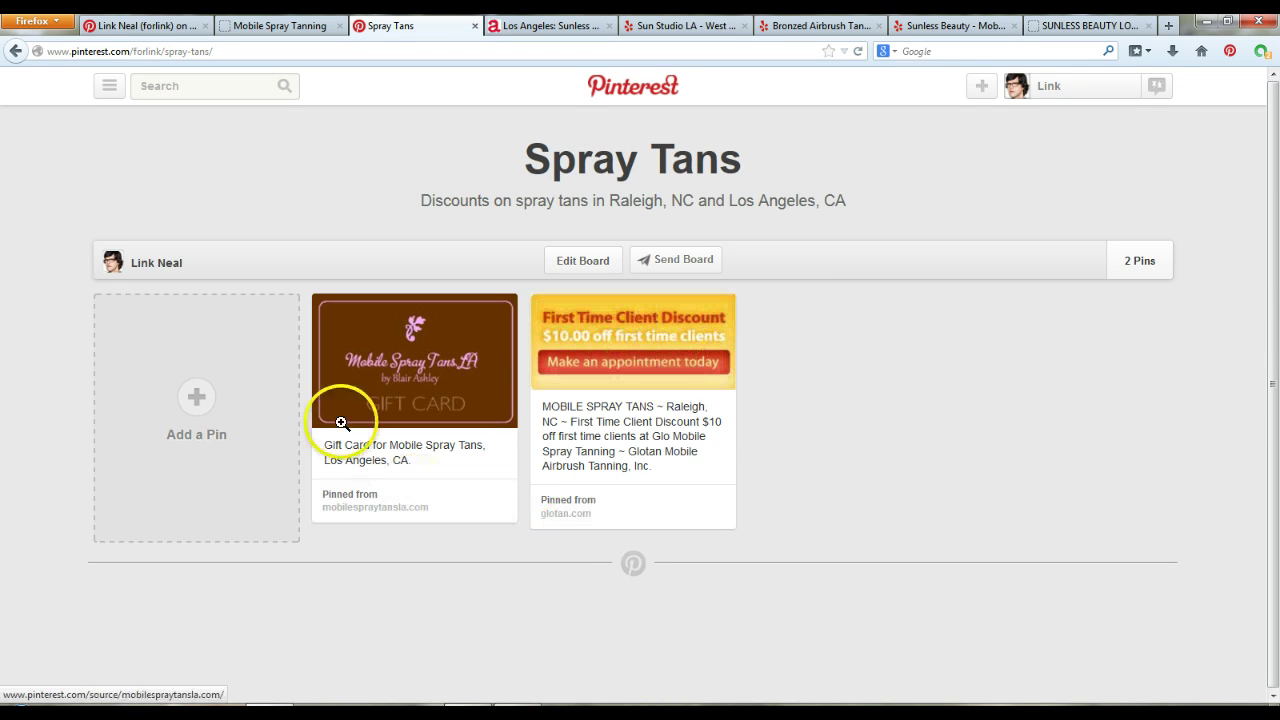
pyautogui.moveTo(410, 368)
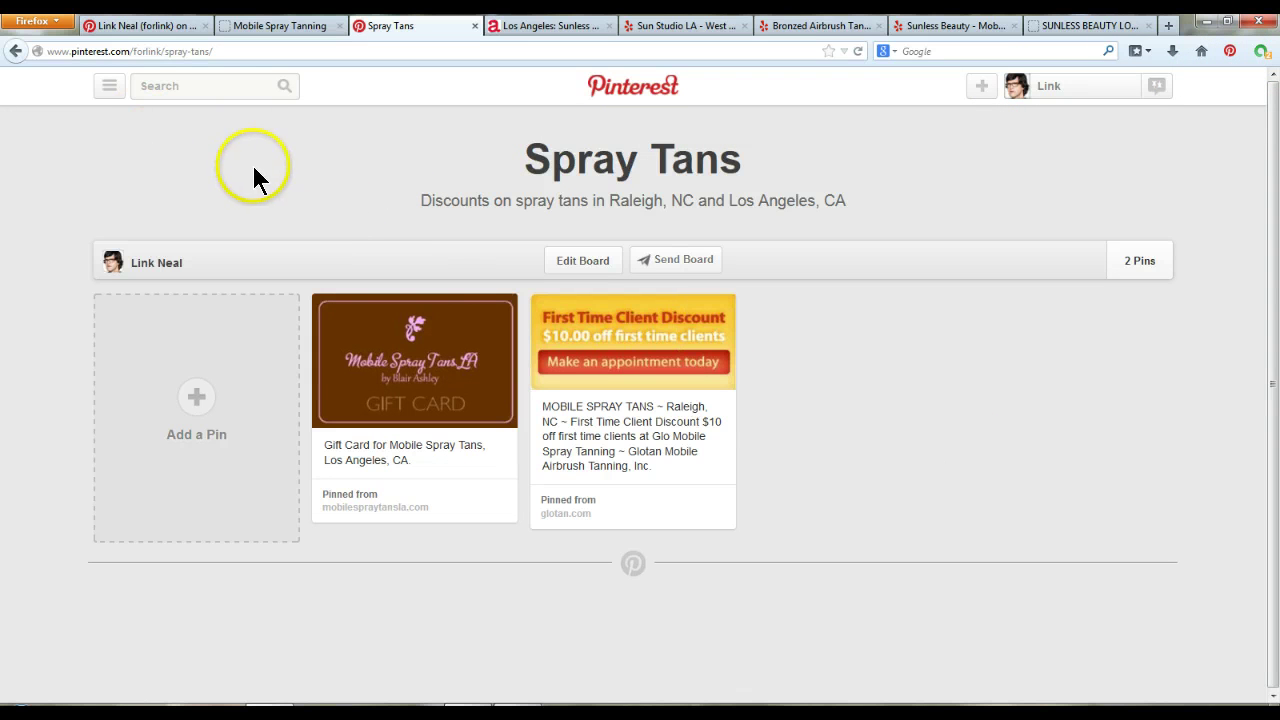
# - Search Pinterest for "toe socks" and like the novelty character toe socks and crazy rainbow toe socks pins
pyautogui.click(215, 86)
pyautogui.write('toe socks')
pyautogui.press('Return')
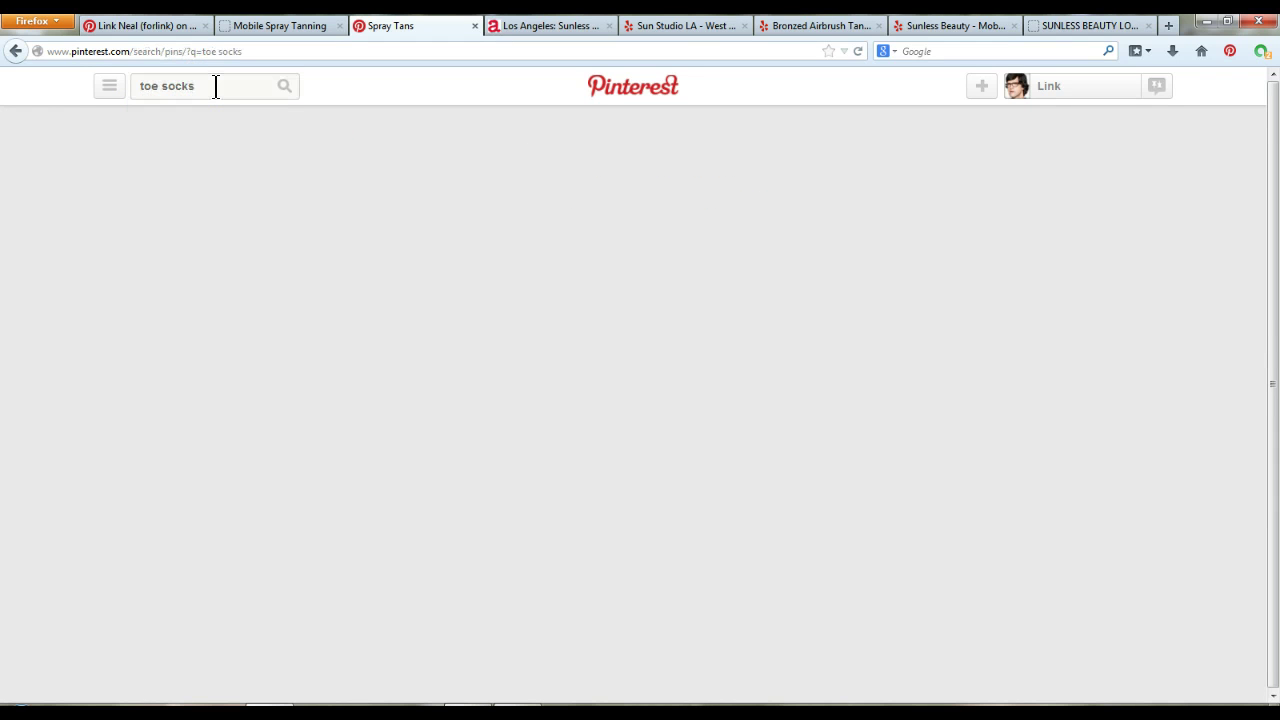
pyautogui.click(448, 264)
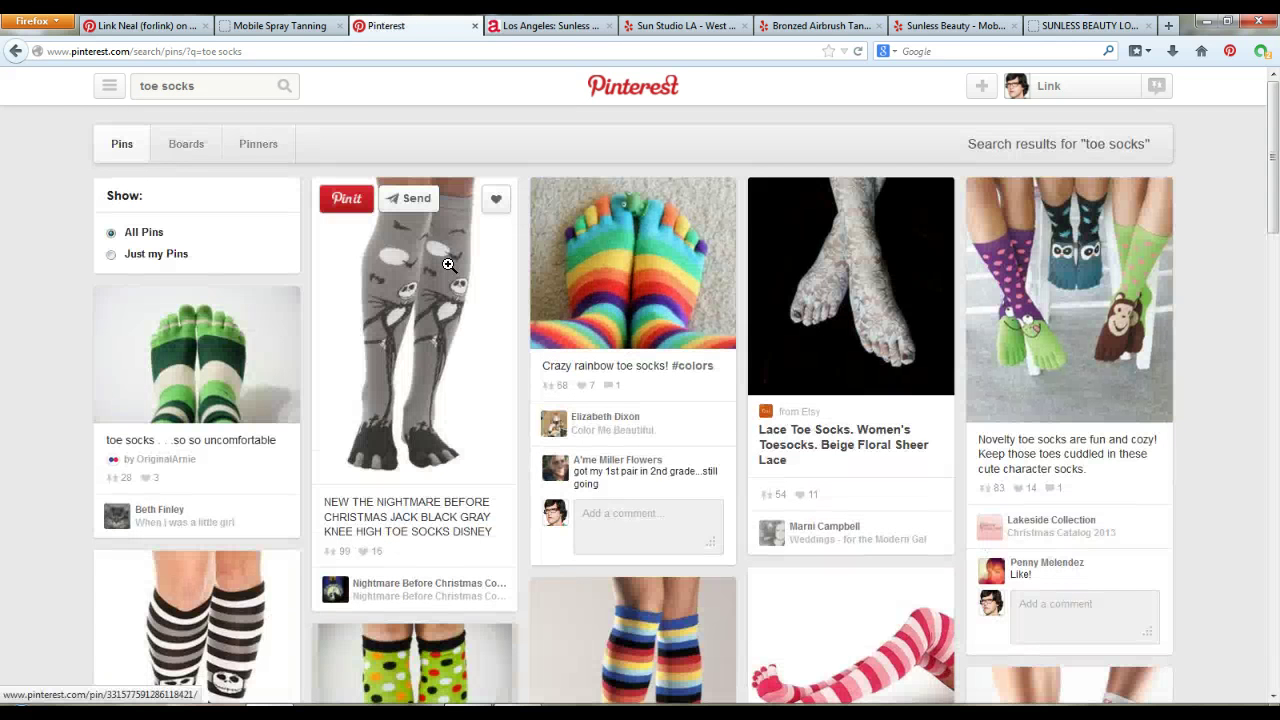
pyautogui.click(573, 528)
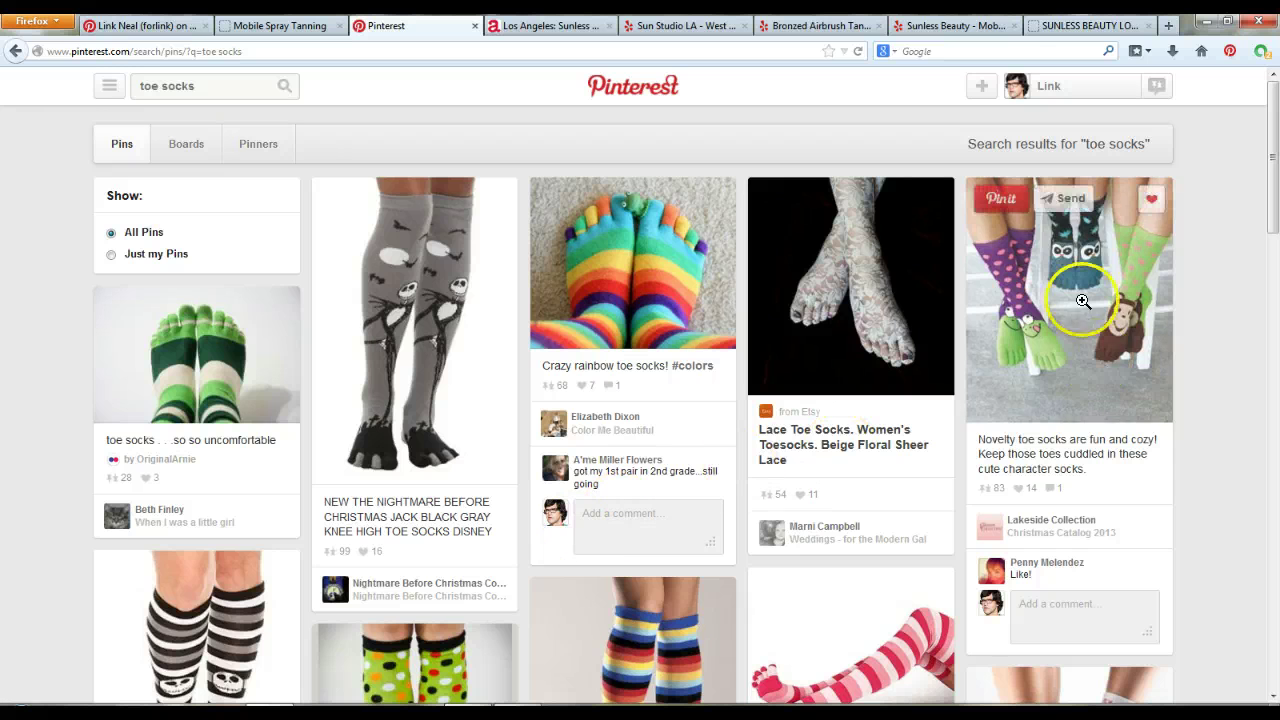
pyautogui.click(1153, 205)
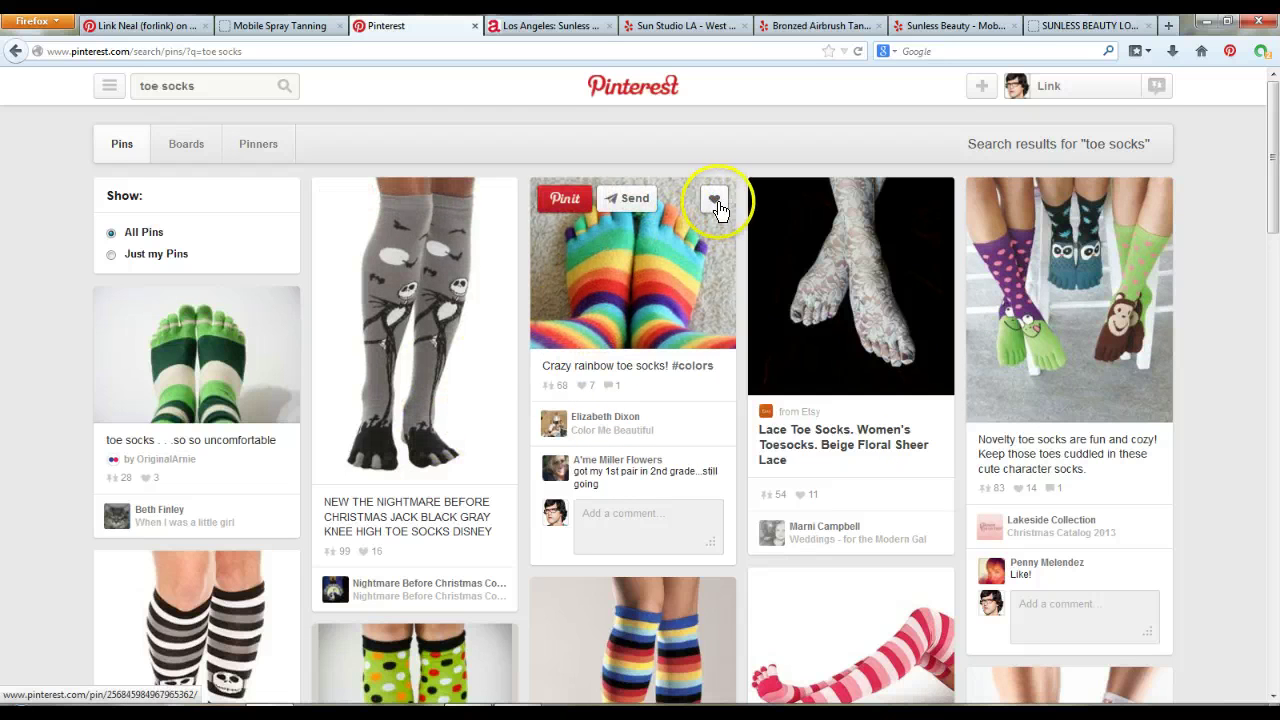
pyautogui.click(716, 204)
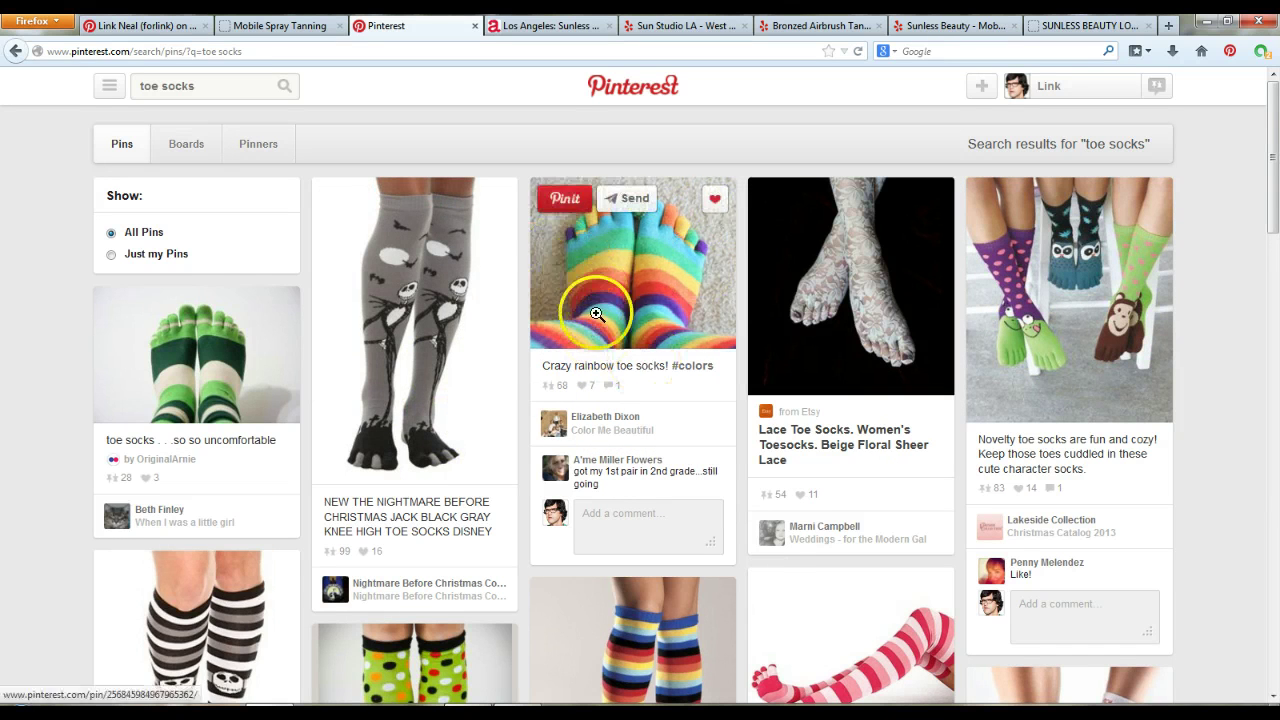
# - Repin the crazy rainbow toe socks to the Toe Socks board and follow the suggested Memory Lane board
pyautogui.click(562, 208)
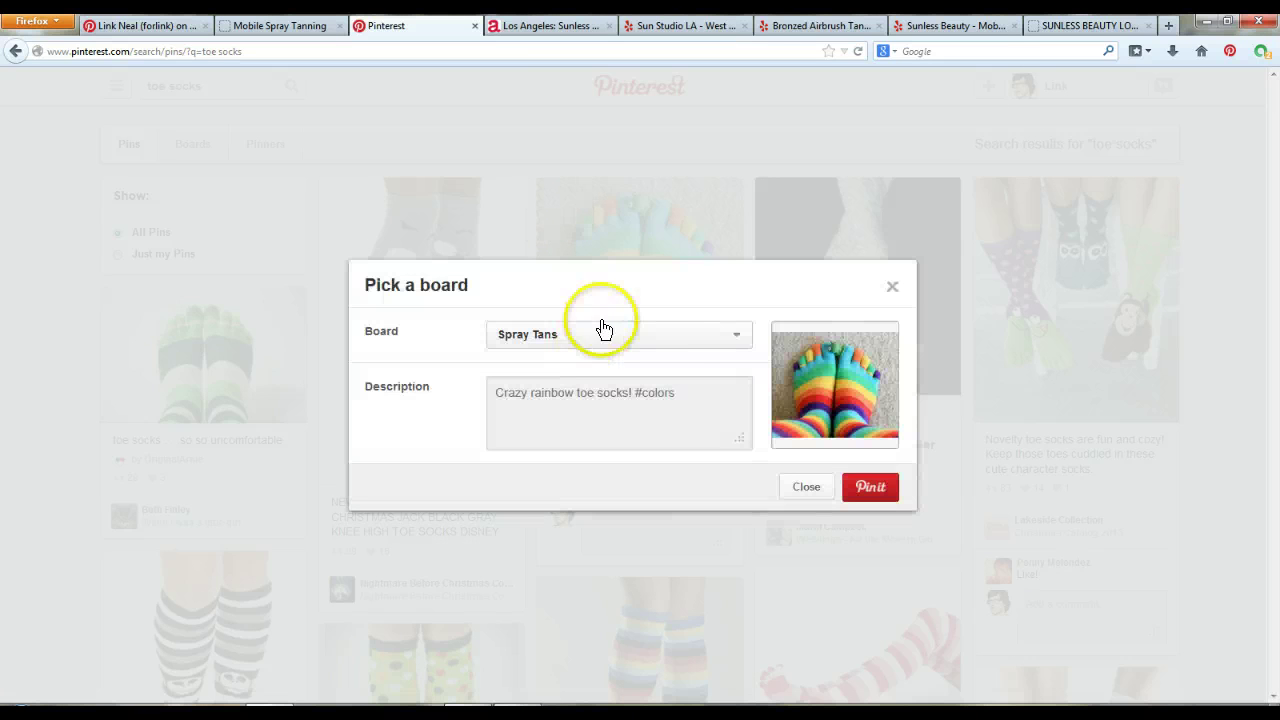
pyautogui.click(741, 342)
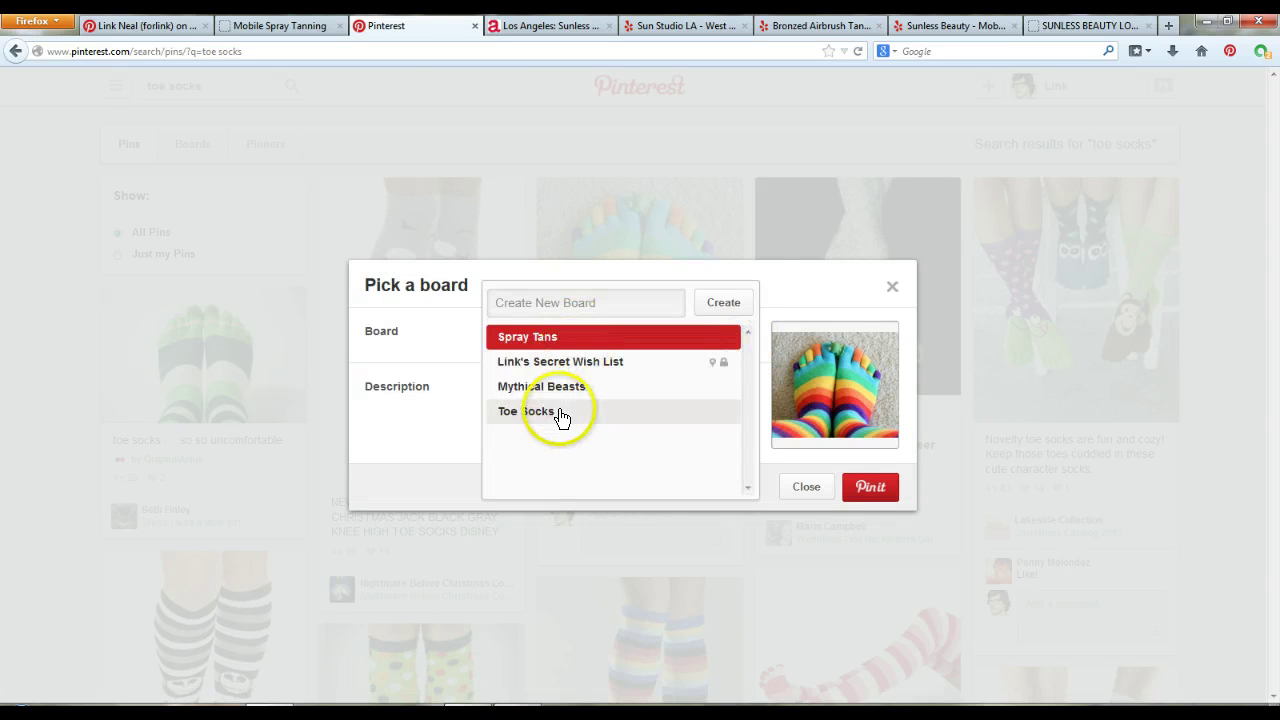
pyautogui.click(561, 418)
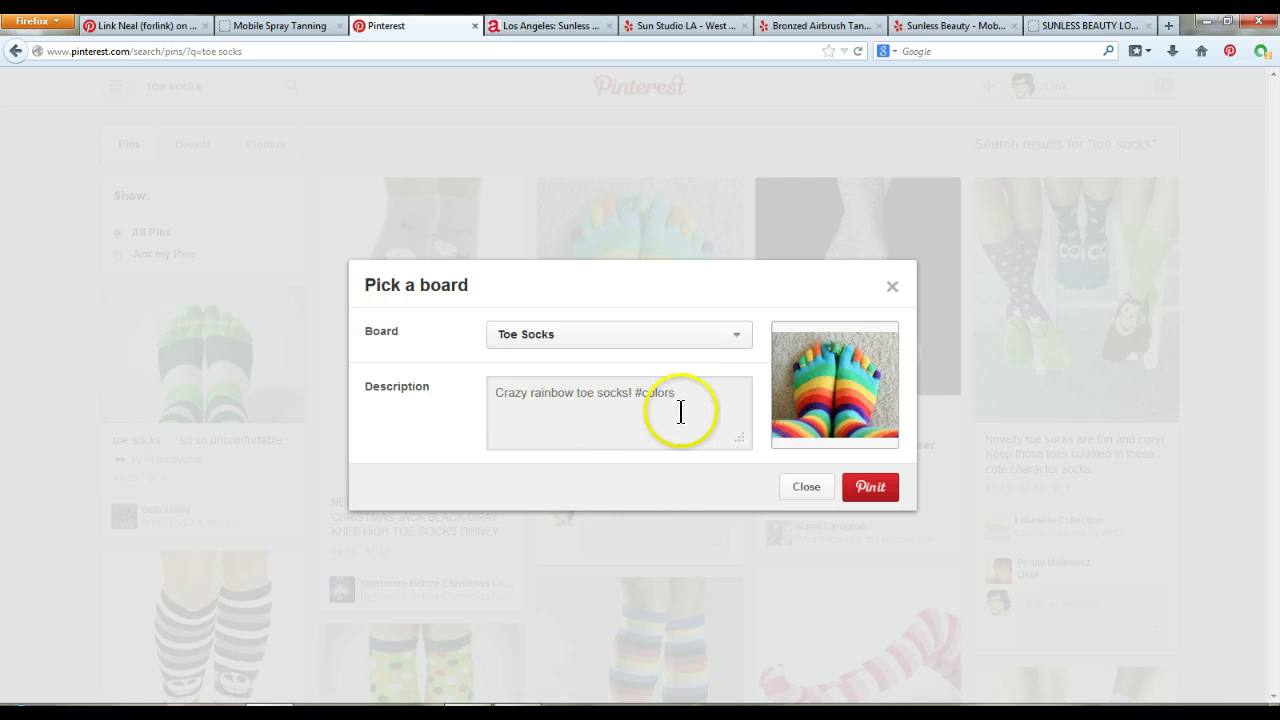
pyautogui.click(870, 486)
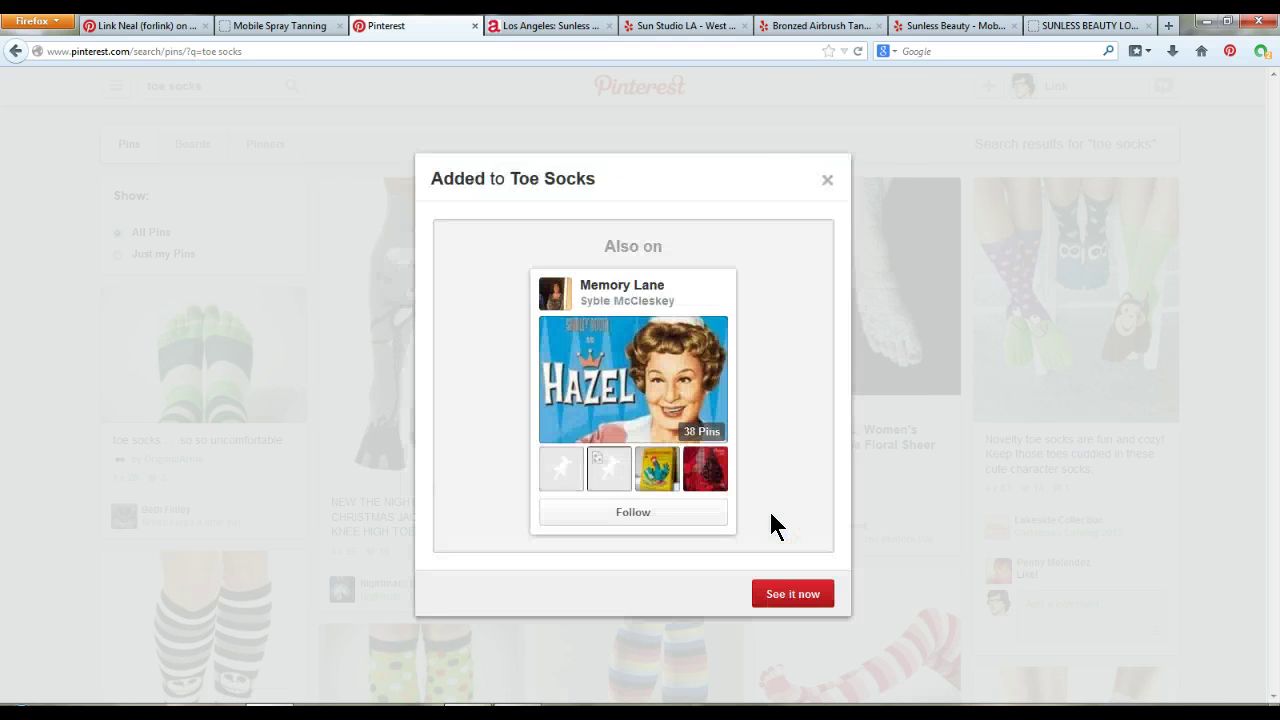
pyautogui.click(638, 514)
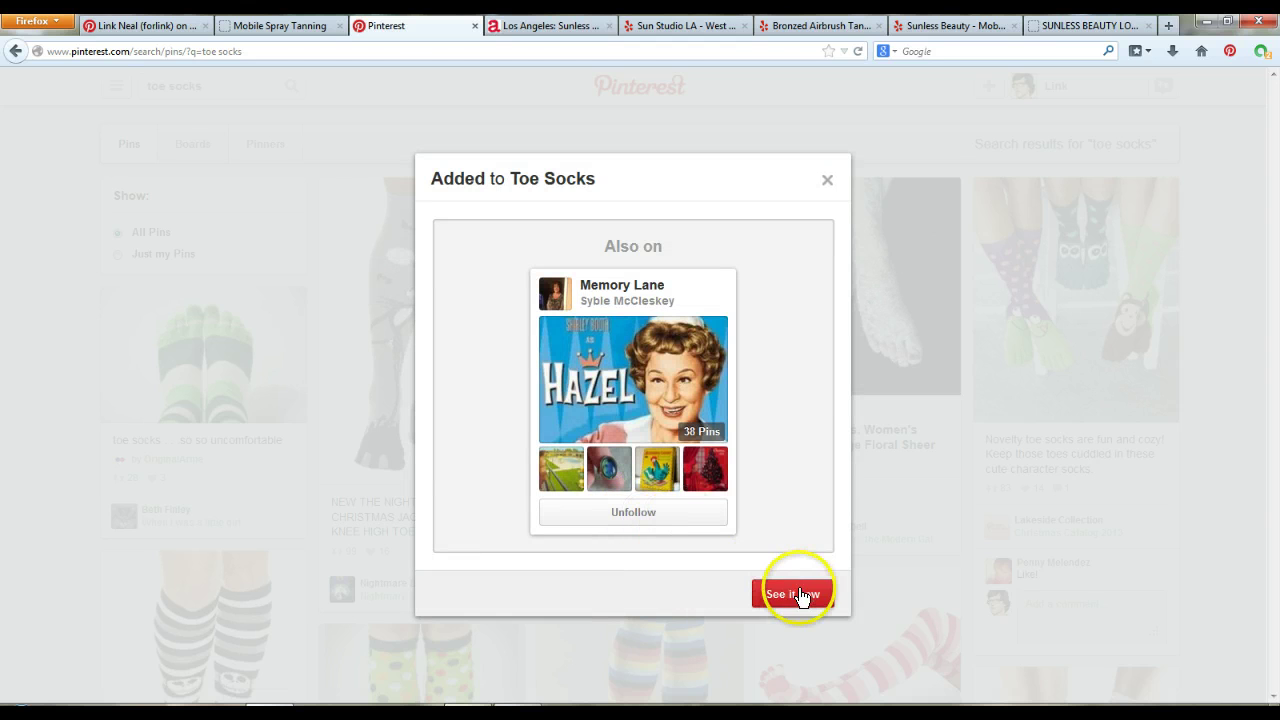
# - Repin "Overknee Toe Socks - Pink" to the Toe Socks board and follow the suggested Fancy Fashion board
pyautogui.click(792, 594)
pyautogui.click(797, 600)
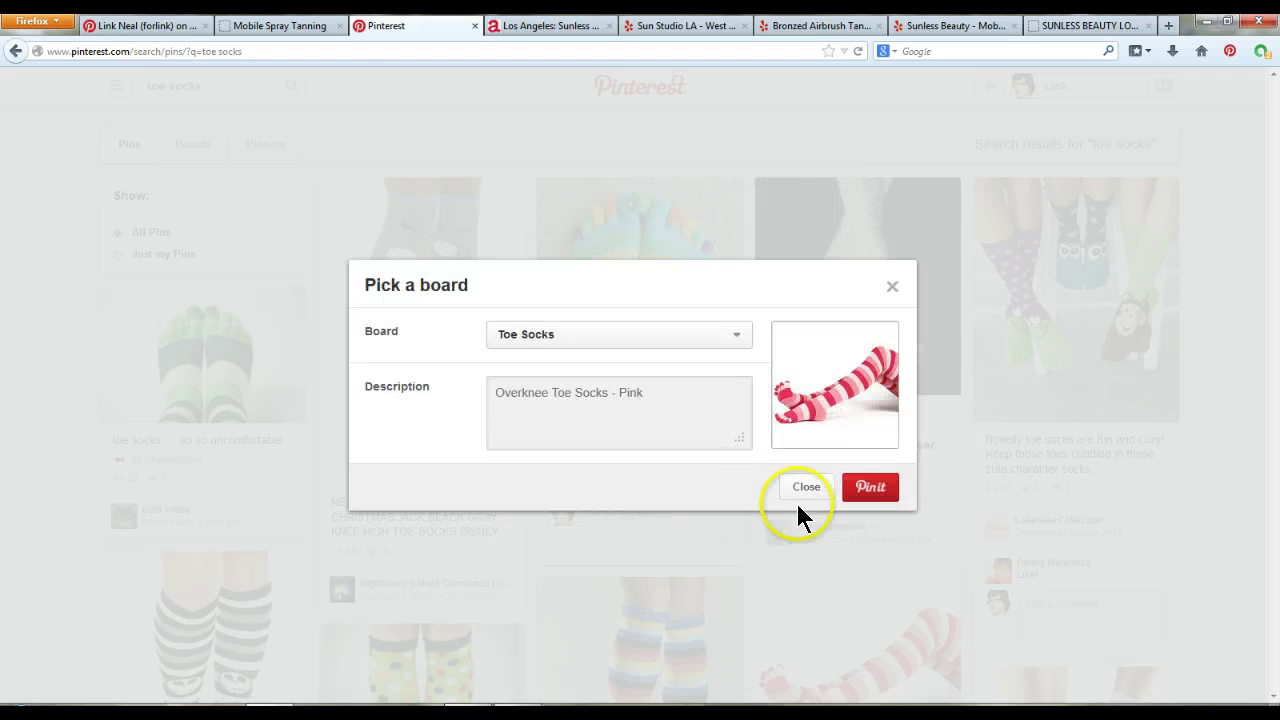
pyautogui.click(877, 488)
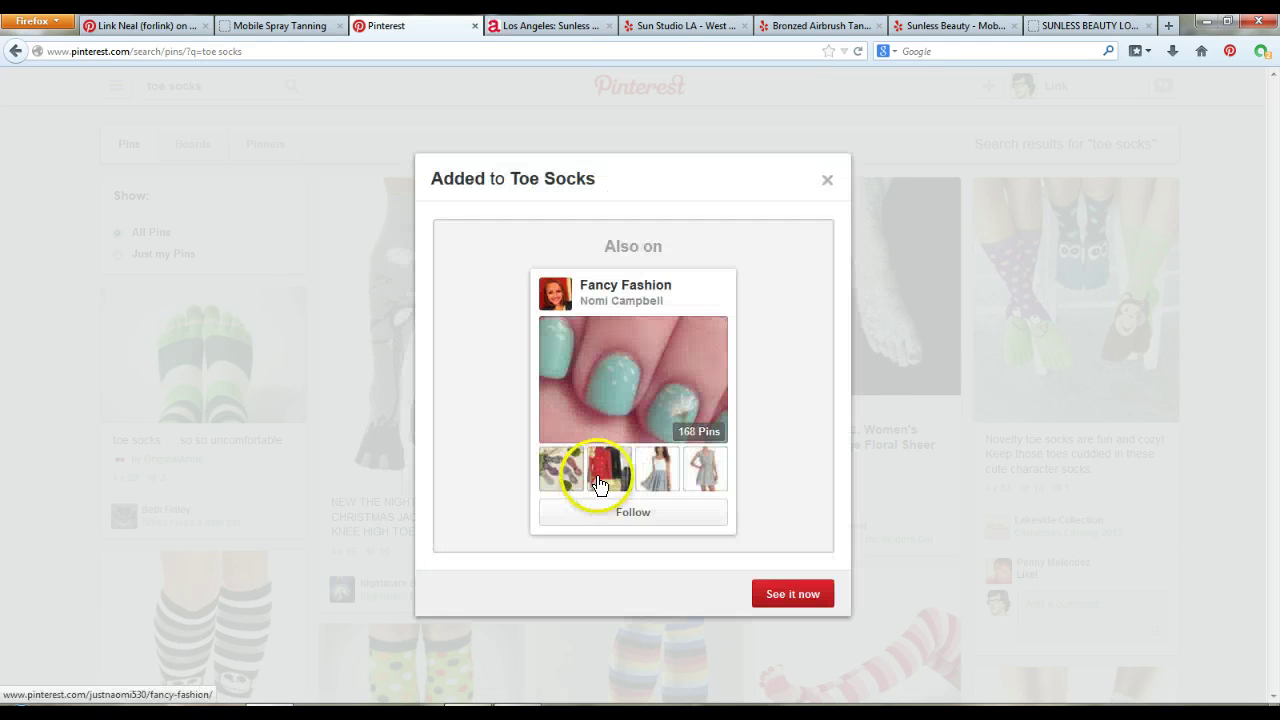
pyautogui.click(633, 516)
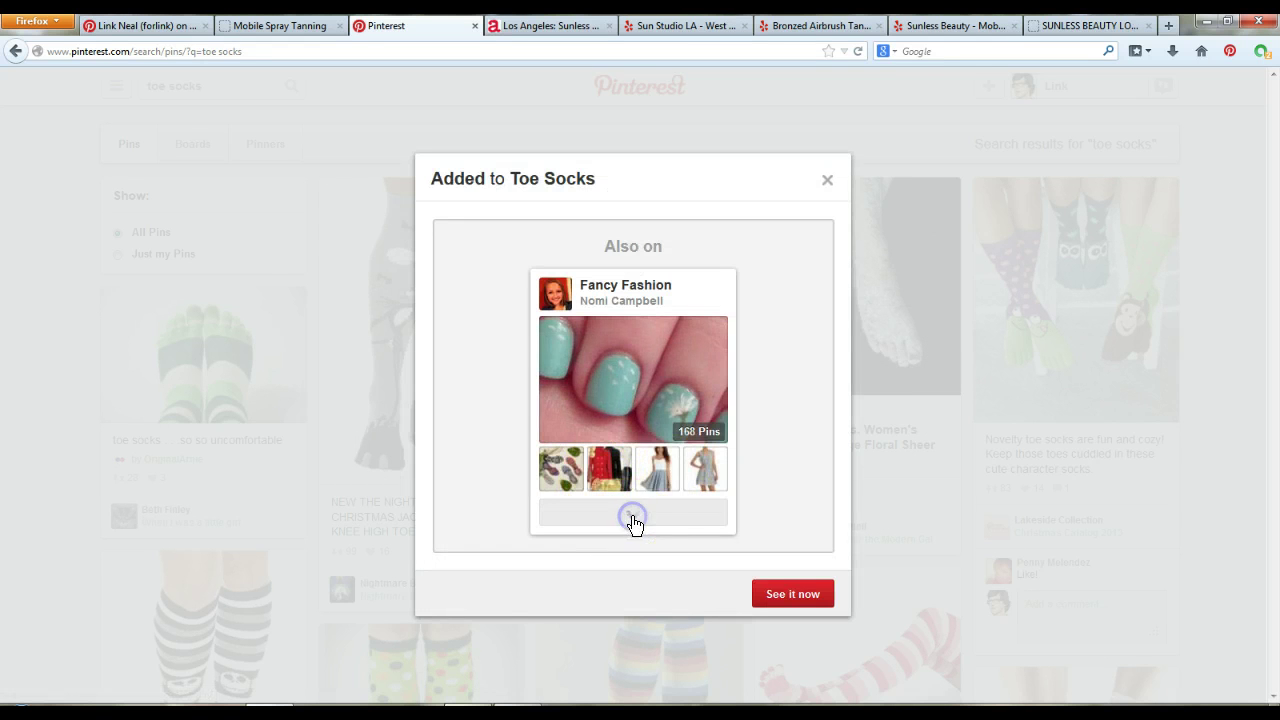
pyautogui.click(825, 179)
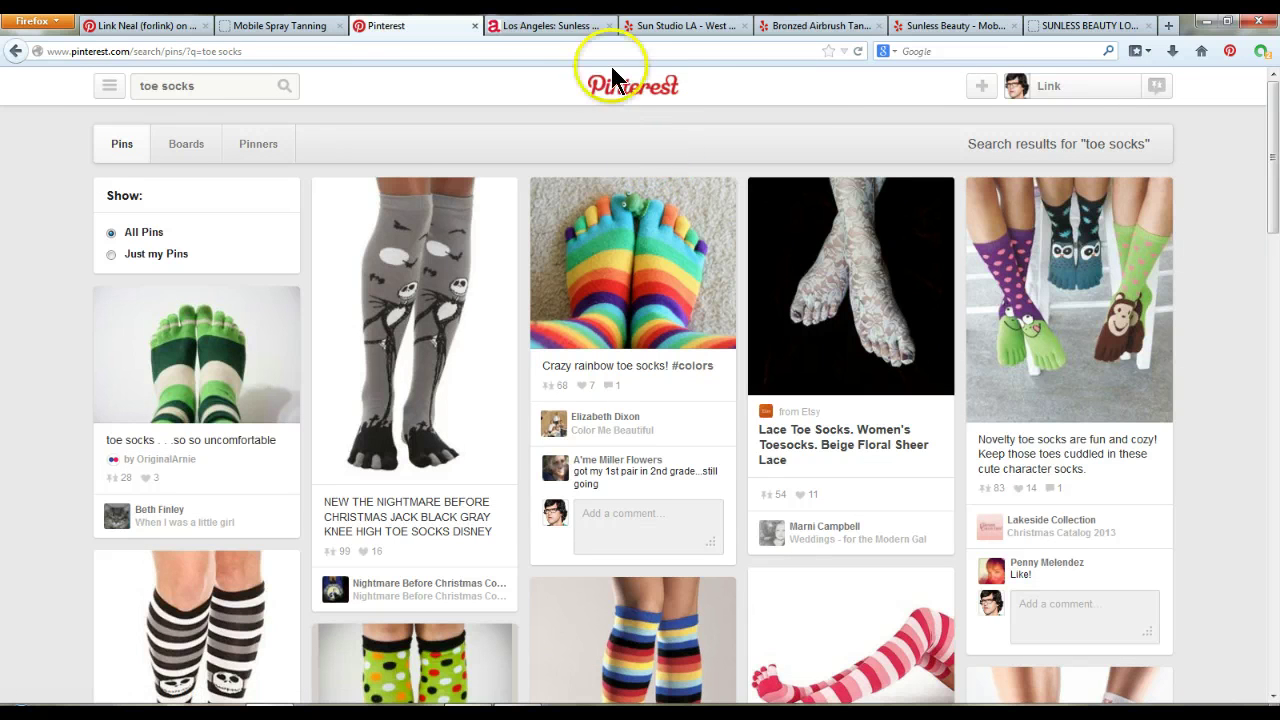
# - Go to the account's own profile and look through the Mythical Beasts board
pyautogui.click(1068, 88)
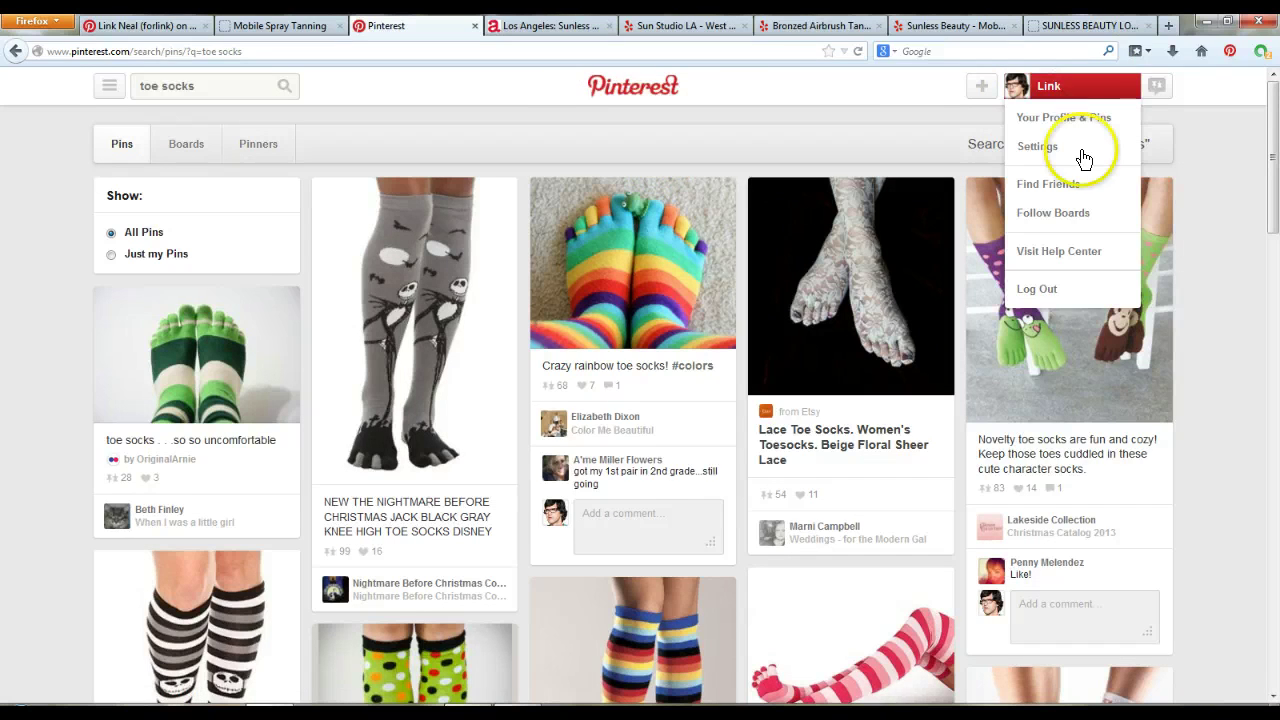
pyautogui.click(1074, 120)
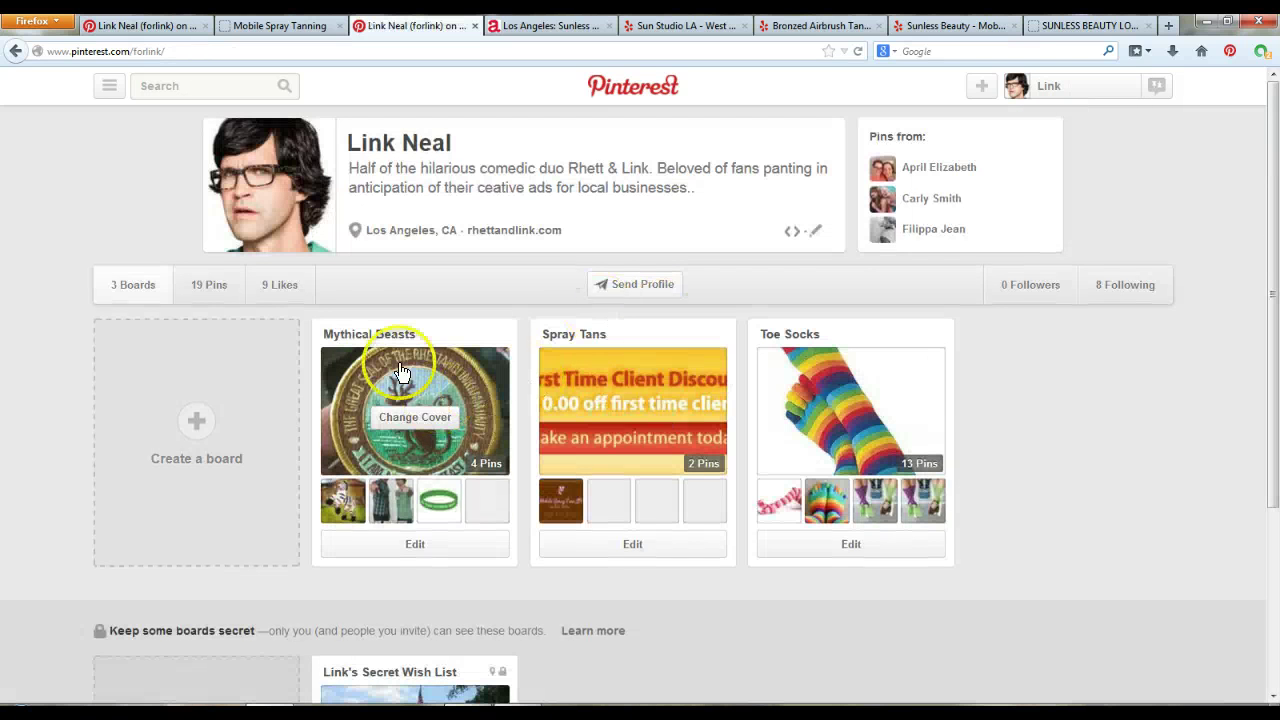
pyautogui.click(395, 338)
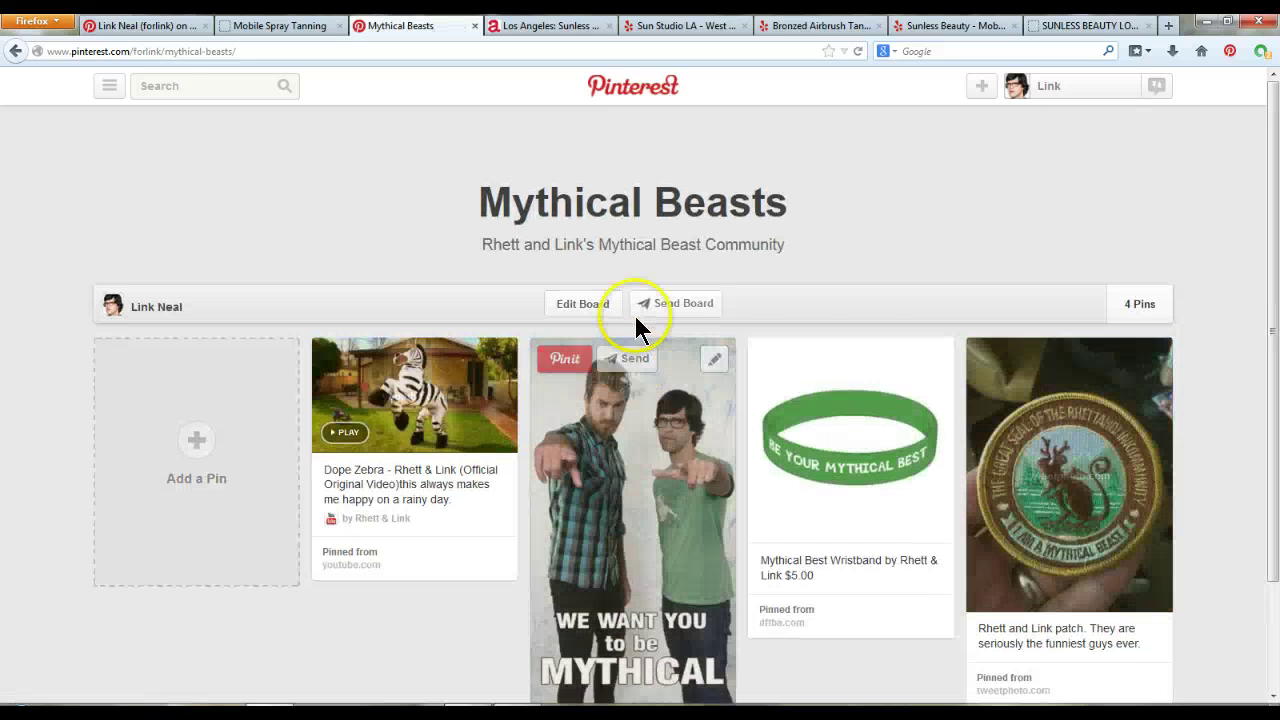
pyautogui.scroll(-1, 636, 328)
# - Show the recent search suggestions and return to the Pinterest home feed
pyautogui.click(180, 86)
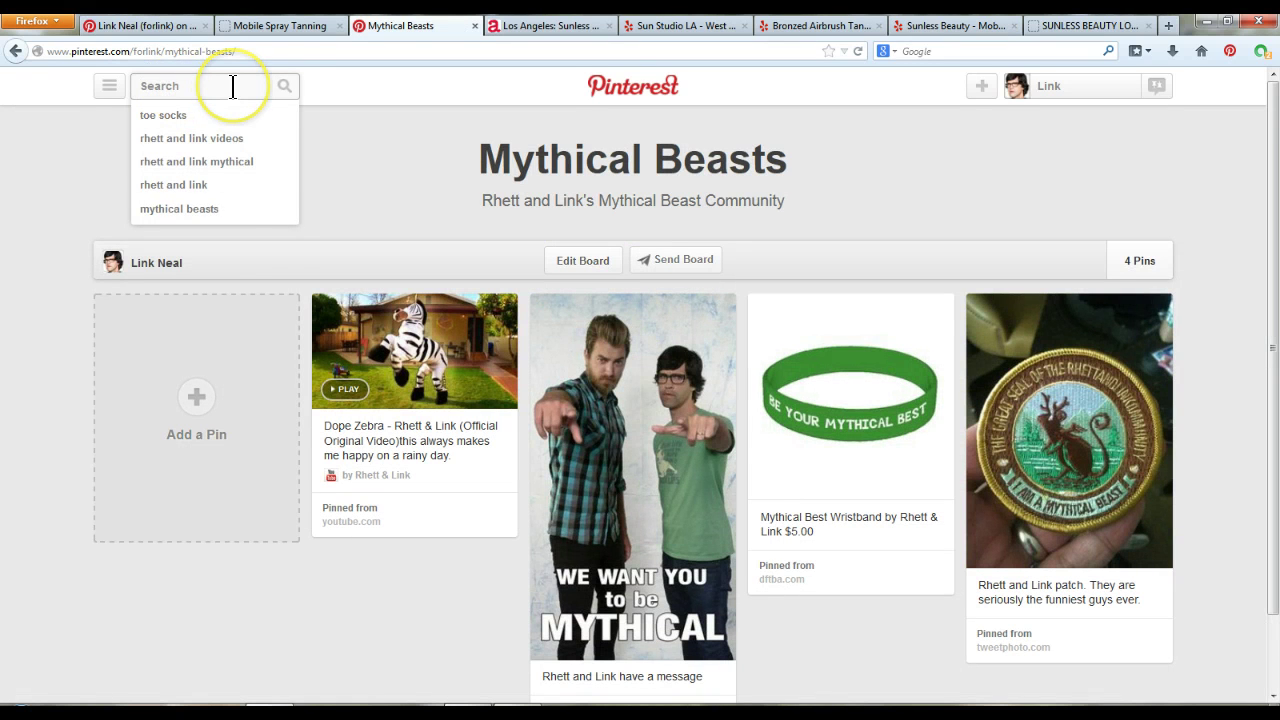
pyautogui.press('Up')
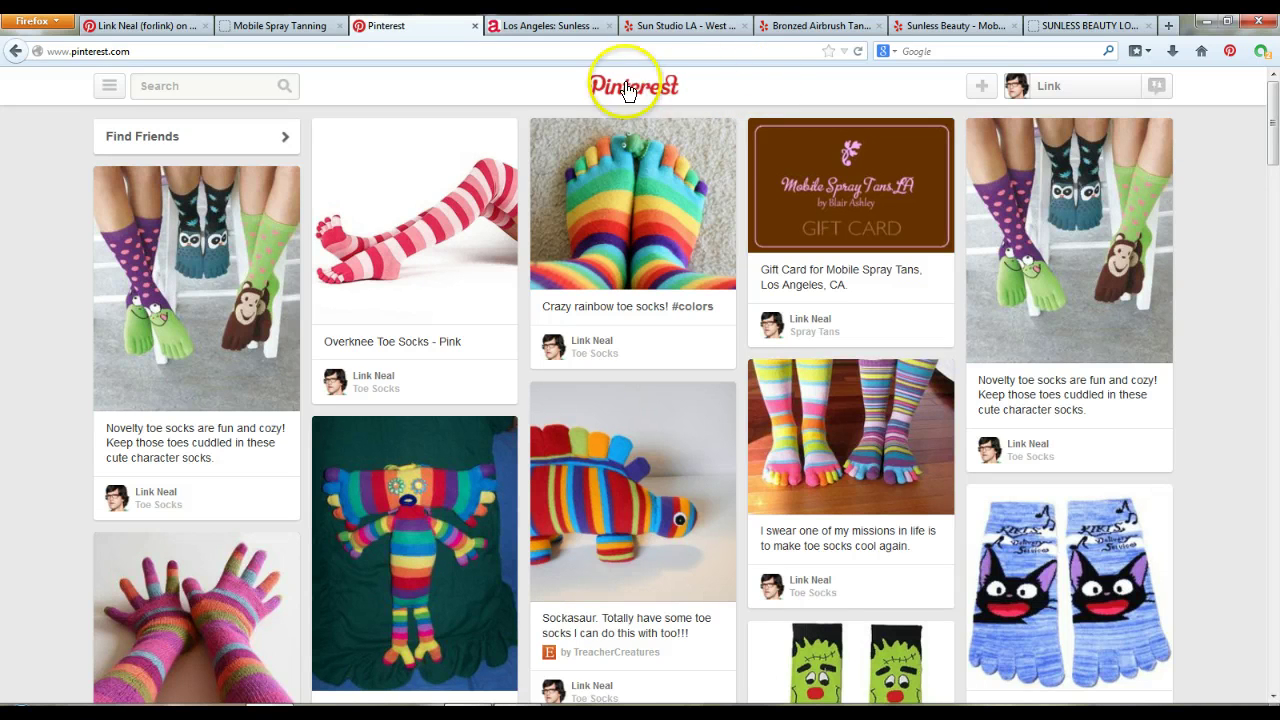
pyautogui.click(645, 87)
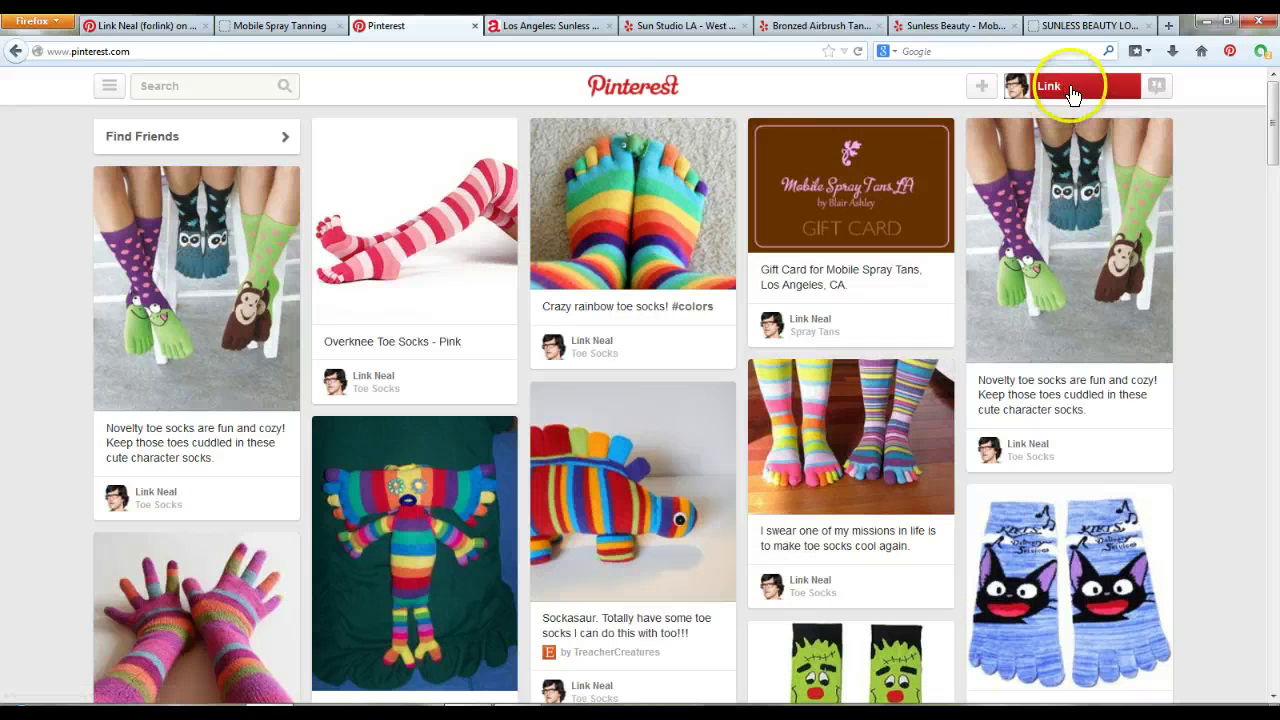
# - Return to the account's own profile and open the secret wish list board
pyautogui.moveTo(1068, 92)
pyautogui.click(1057, 120)
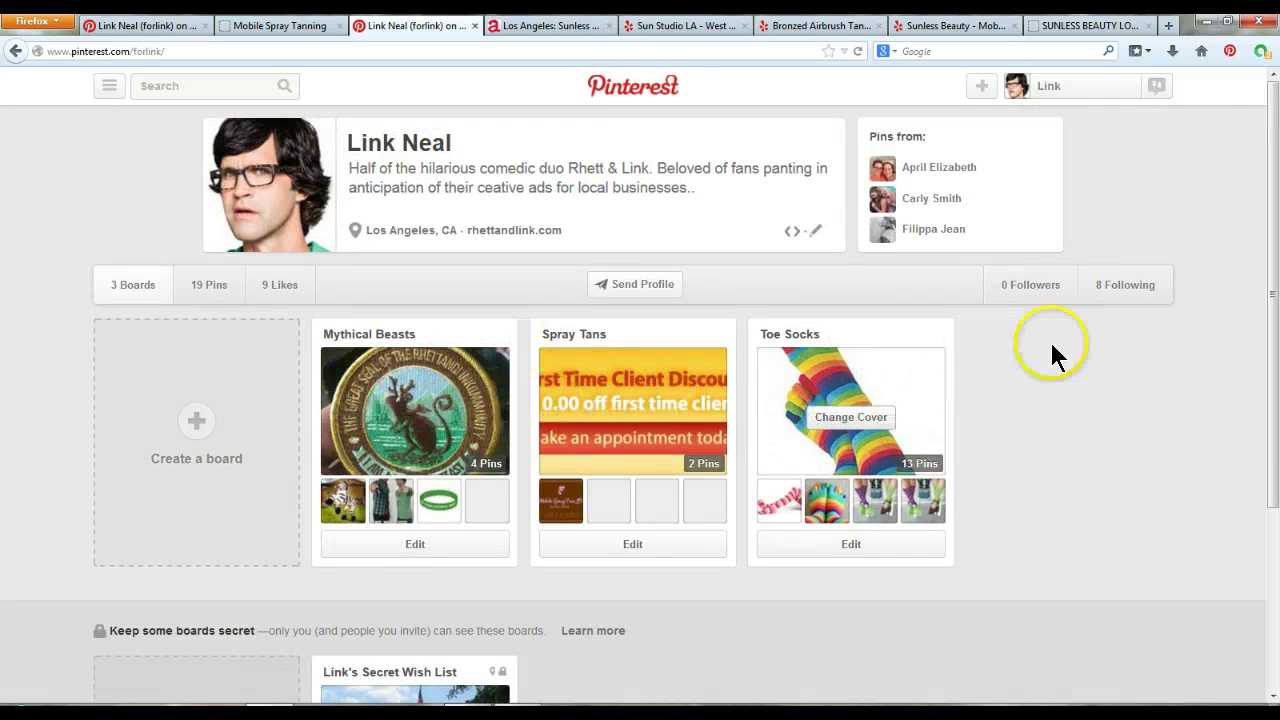
pyautogui.scroll(-3, 1203, 360)
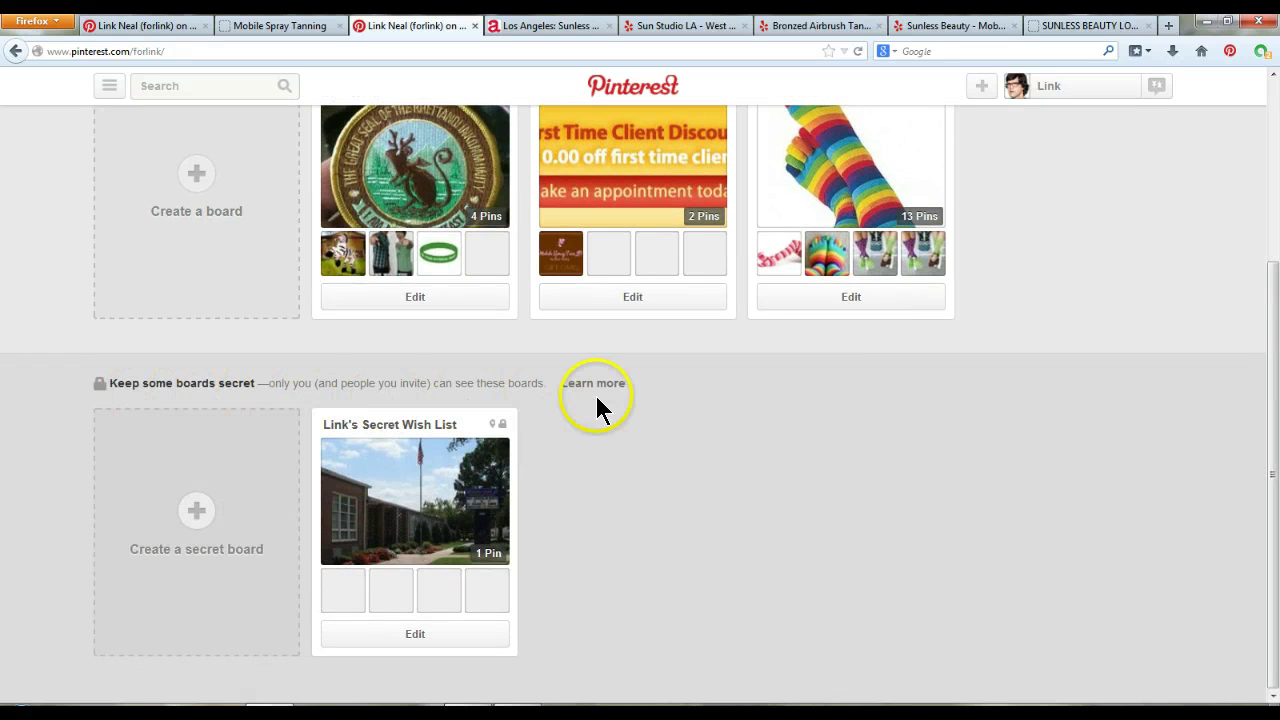
pyautogui.click(388, 422)
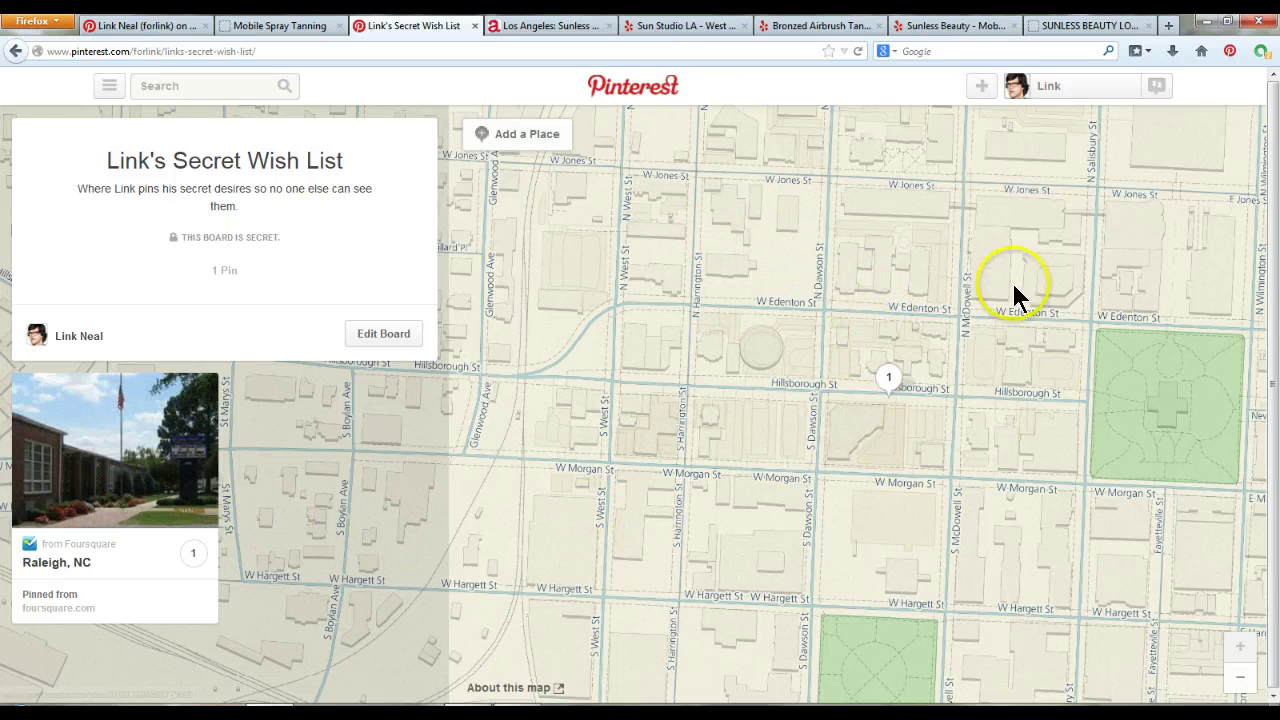
# - Return to the Pinterest home feed and go to the account's own profile
pyautogui.click(636, 86)
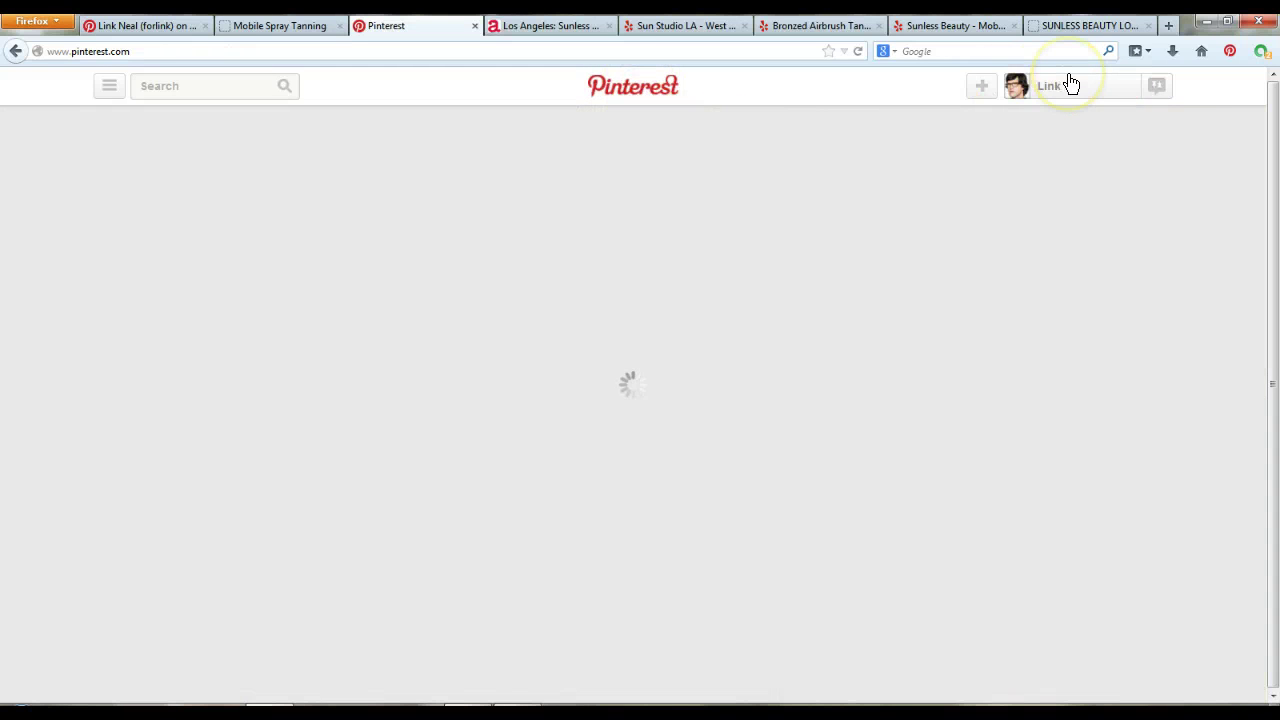
pyautogui.moveTo(1070, 82)
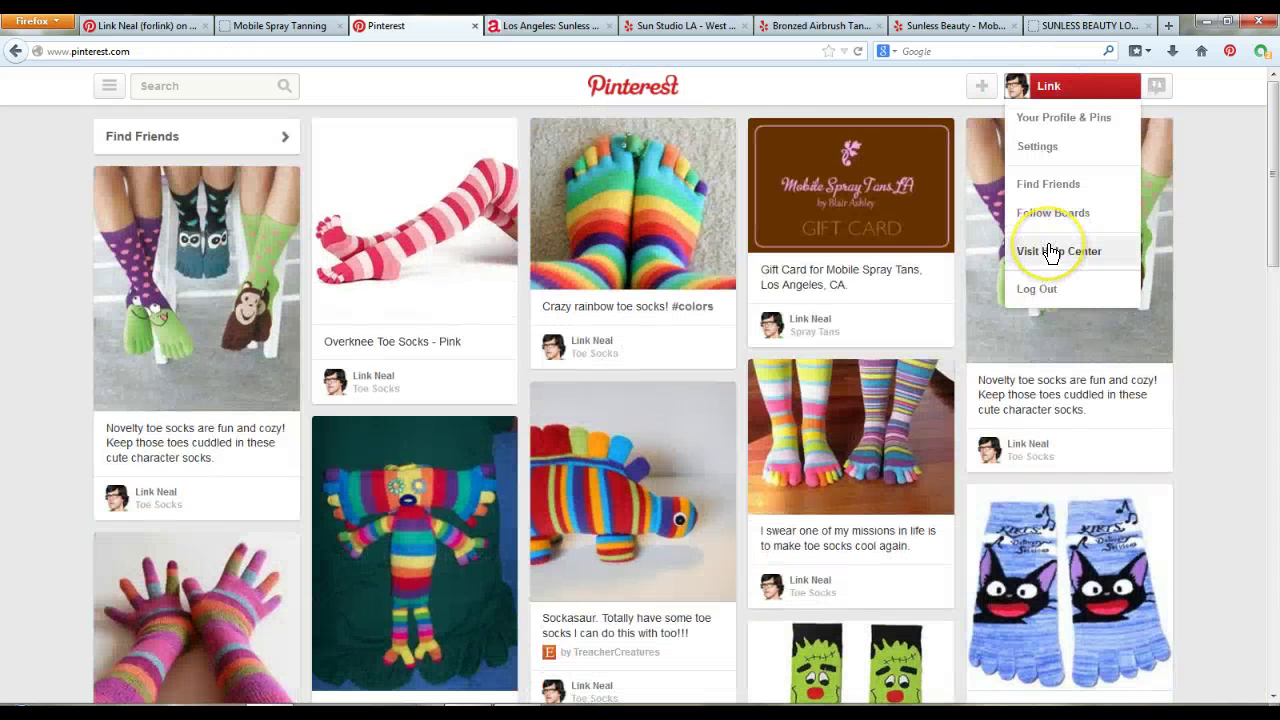
pyautogui.click(1051, 112)
pyautogui.click(1090, 290)
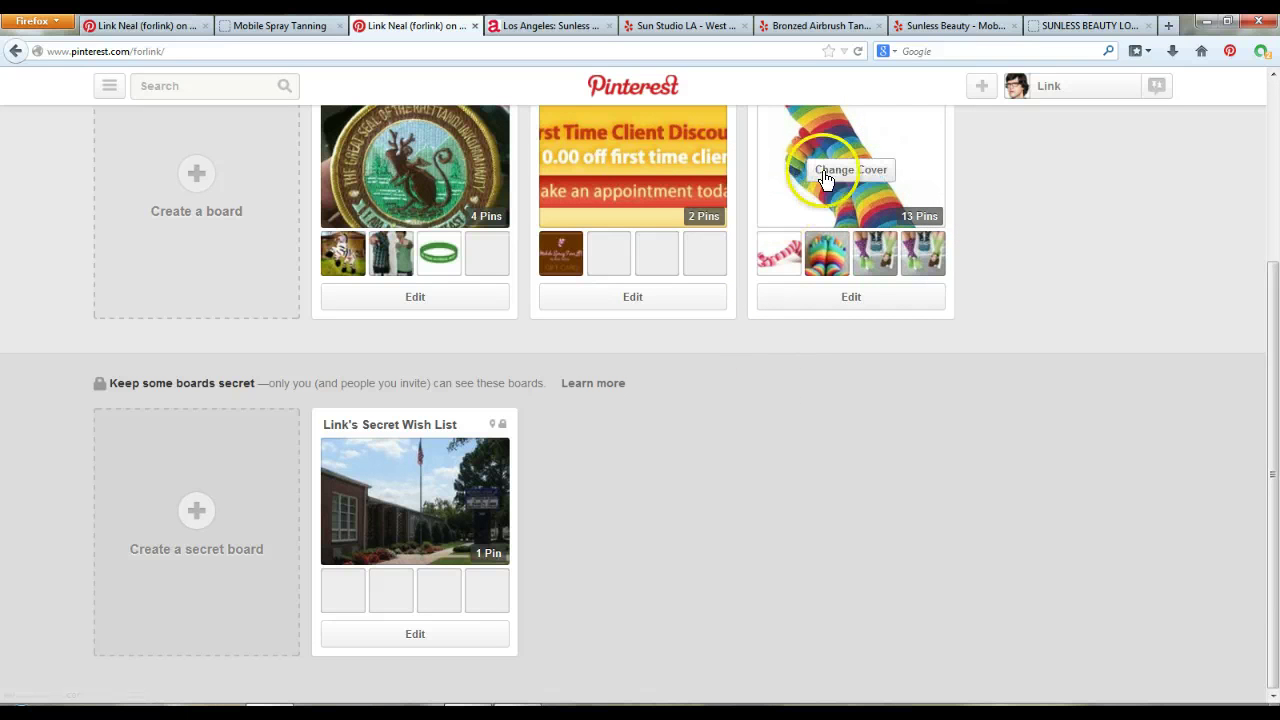
# - Open the Toe Socks board's edit settings, examine the field for inviting other pinners, and close them without saving
pyautogui.click(851, 296)
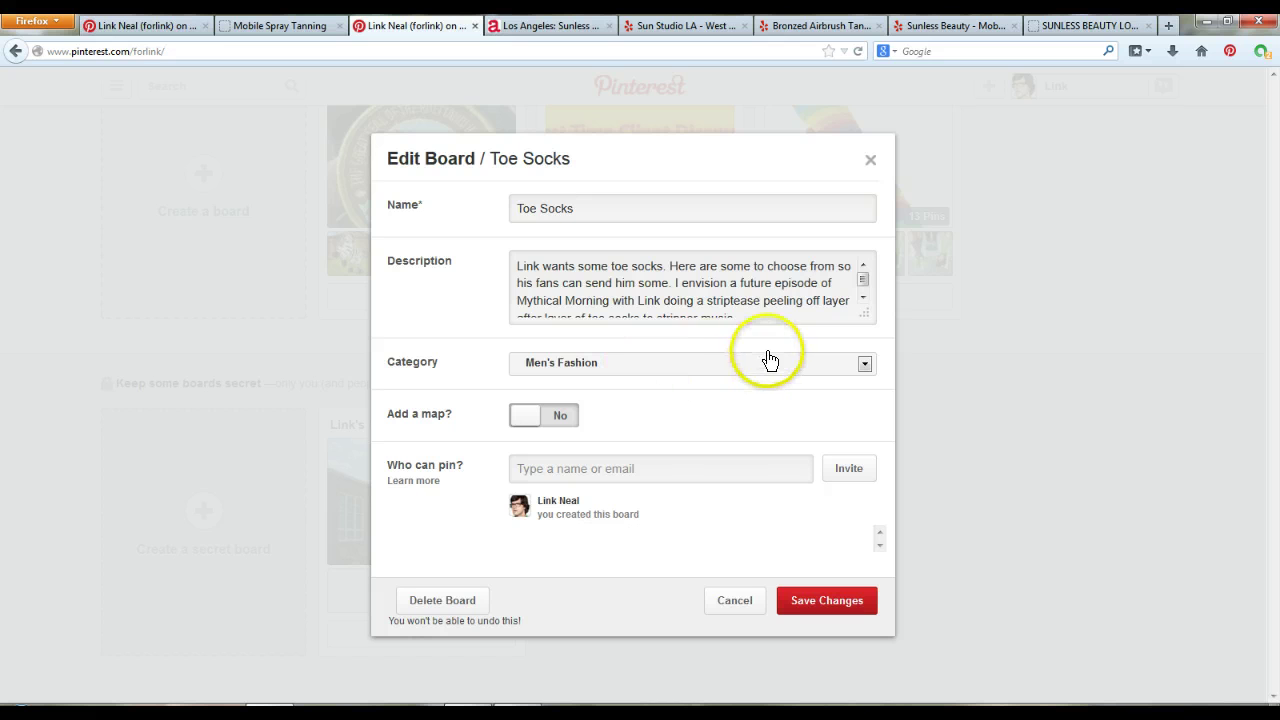
pyautogui.click(621, 466)
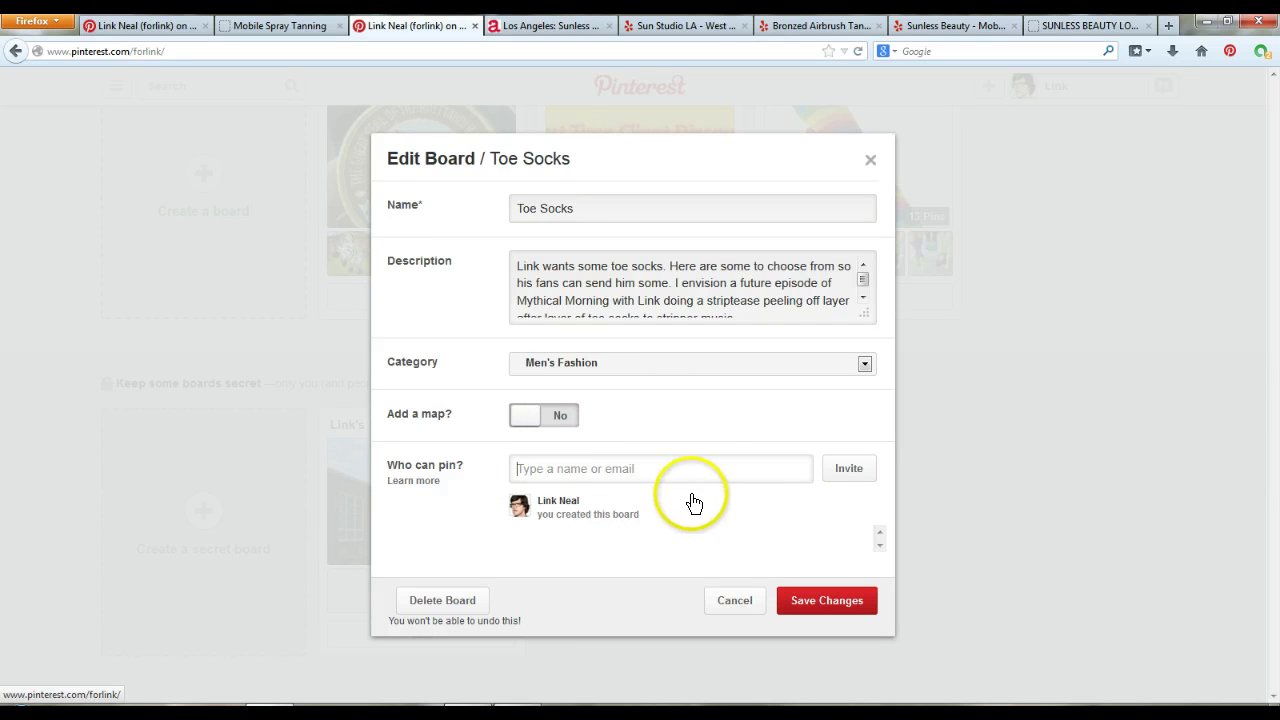
pyautogui.click(650, 467)
pyautogui.click(869, 159)
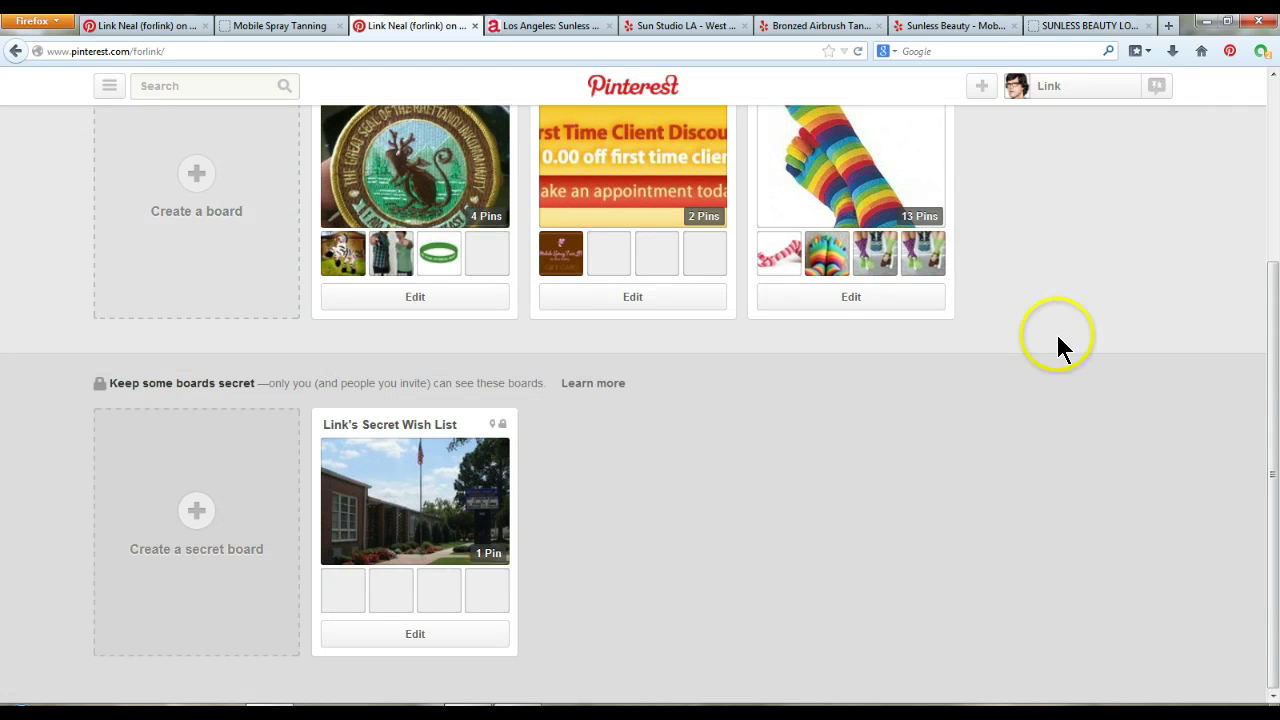
pyautogui.scroll(2, 1040, 360)
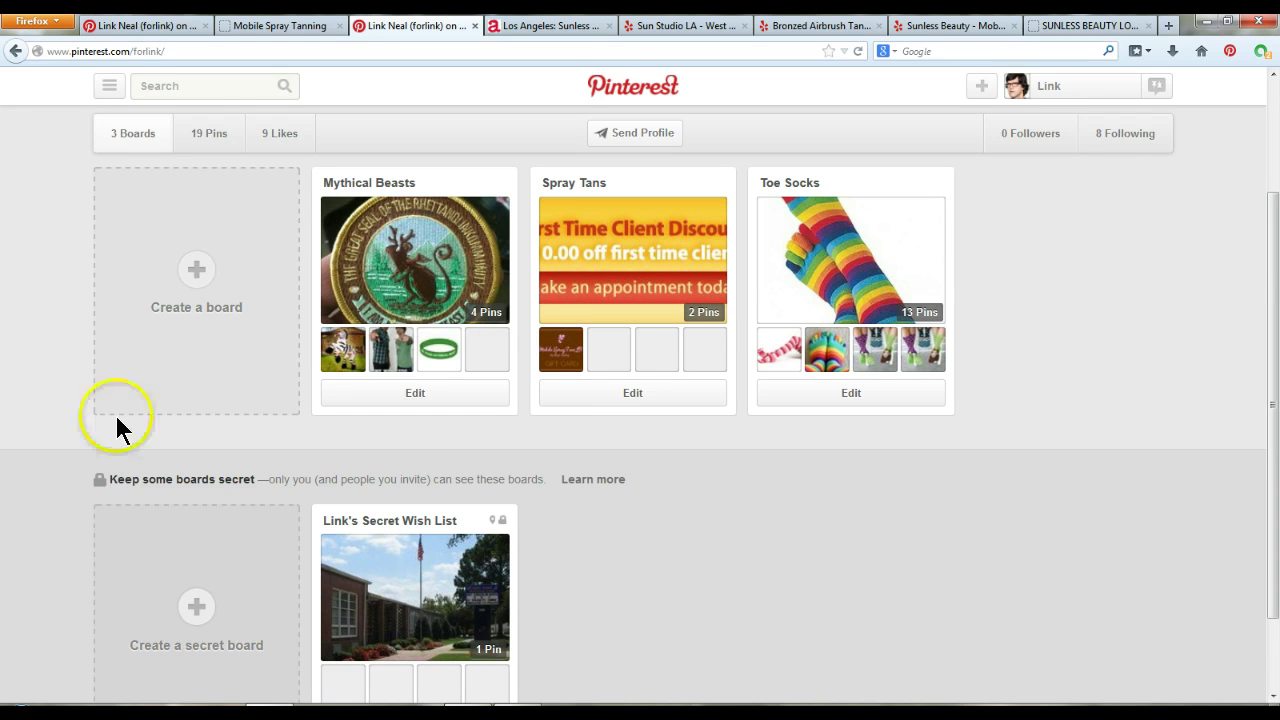
# - Search the boards for "pinterest how-to" and follow the first Pinterest How To board in the results
pyautogui.click(193, 86)
pyautogui.write('pinterest how-to')
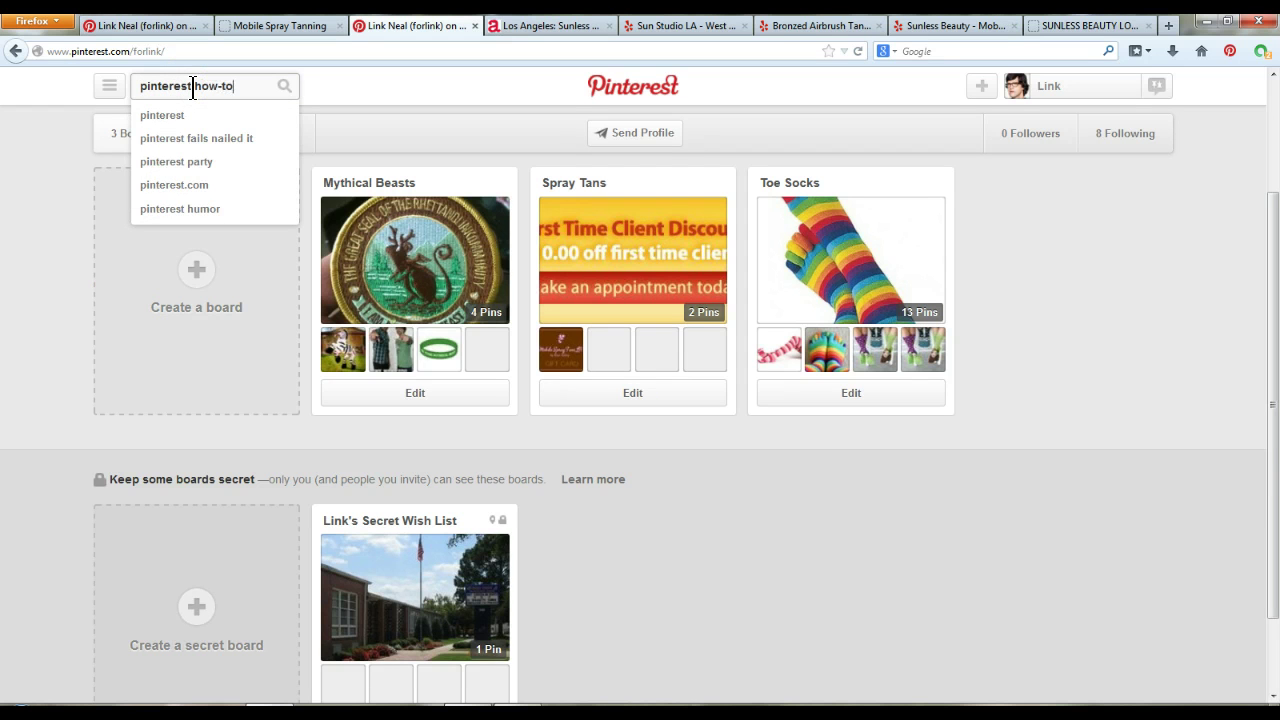
pyautogui.press('Return')
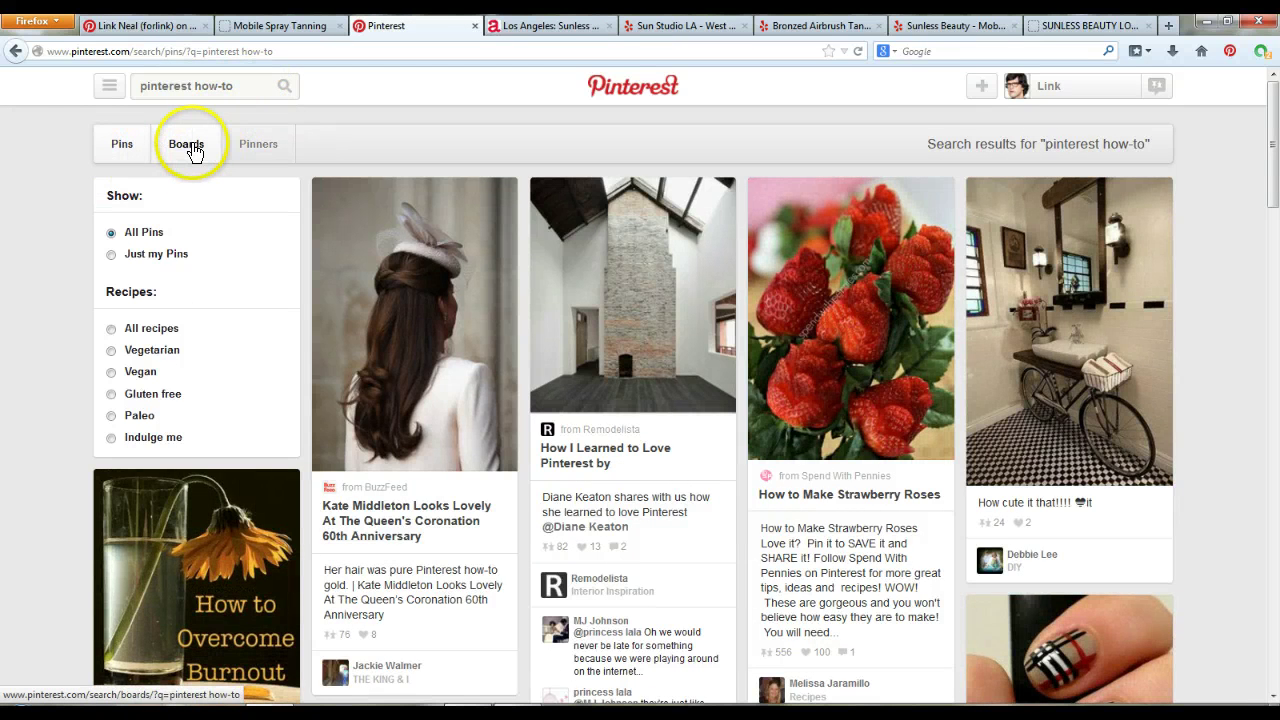
pyautogui.click(190, 146)
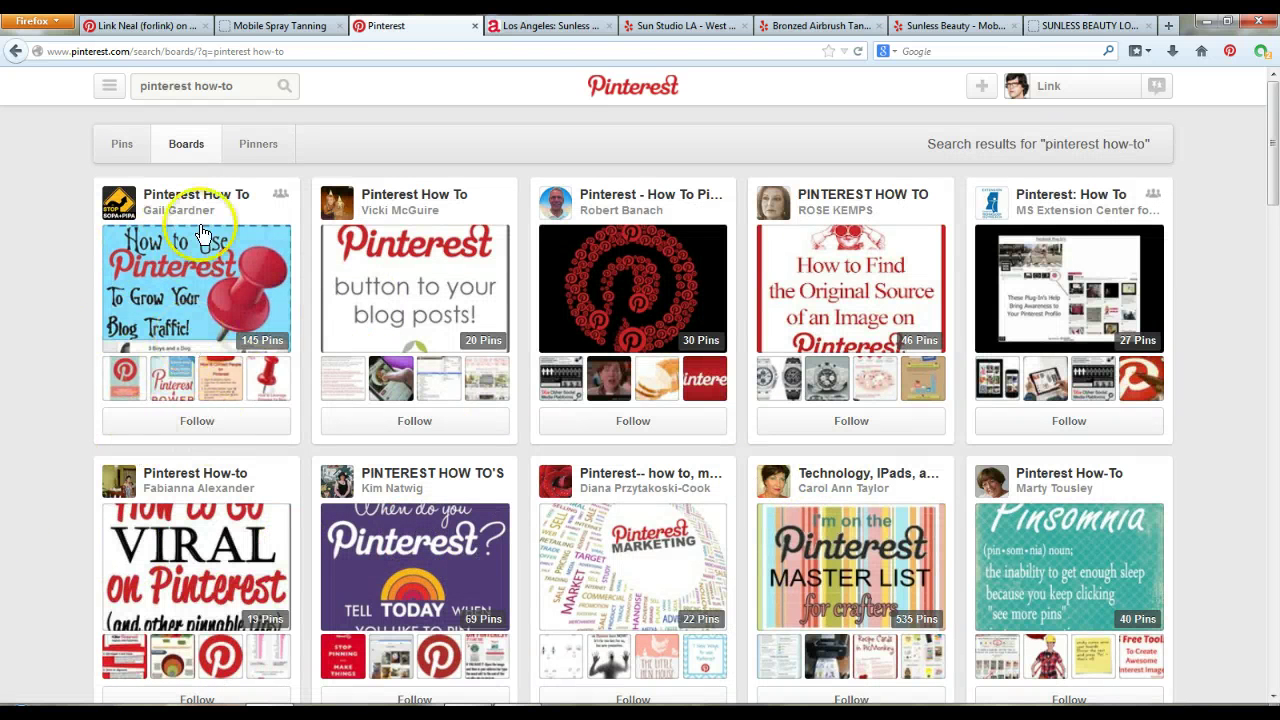
pyautogui.click(205, 422)
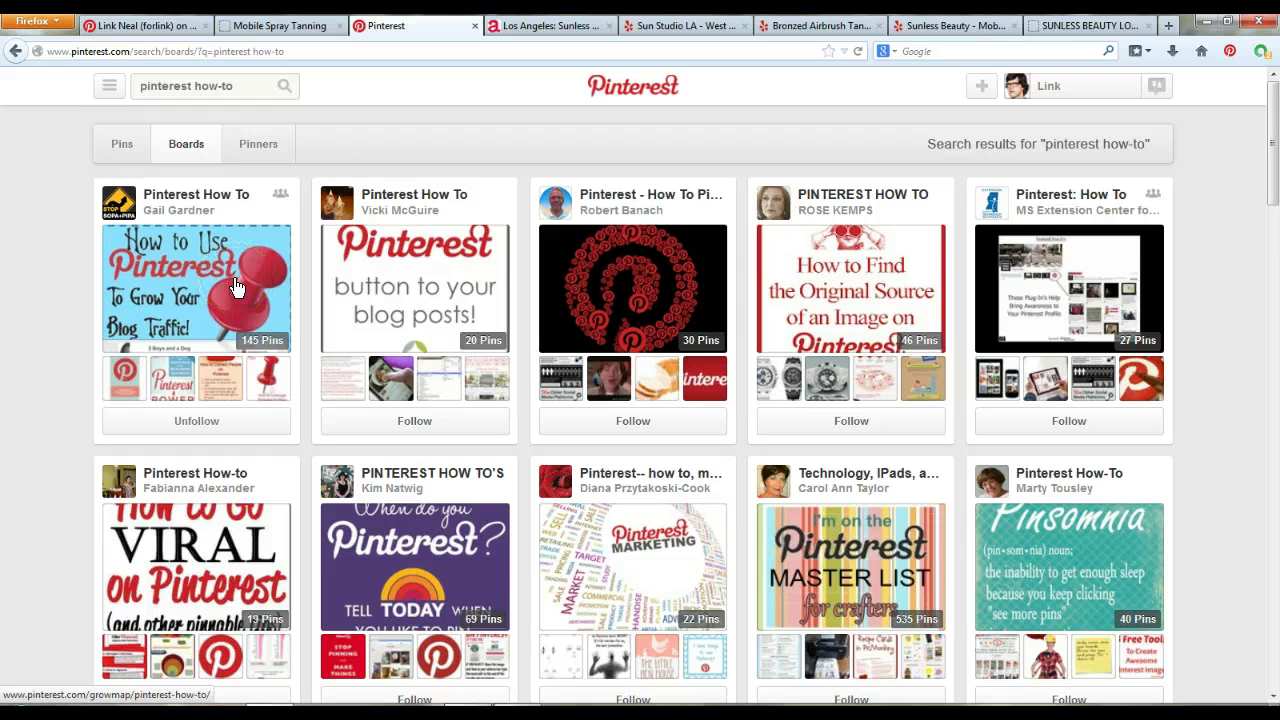
pyautogui.click(145, 268)
pyautogui.moveTo(200, 255)
pyautogui.mouseDown()
pyautogui.moveTo(260, 226)
pyautogui.moveTo(281, 193)
pyautogui.mouseUp()
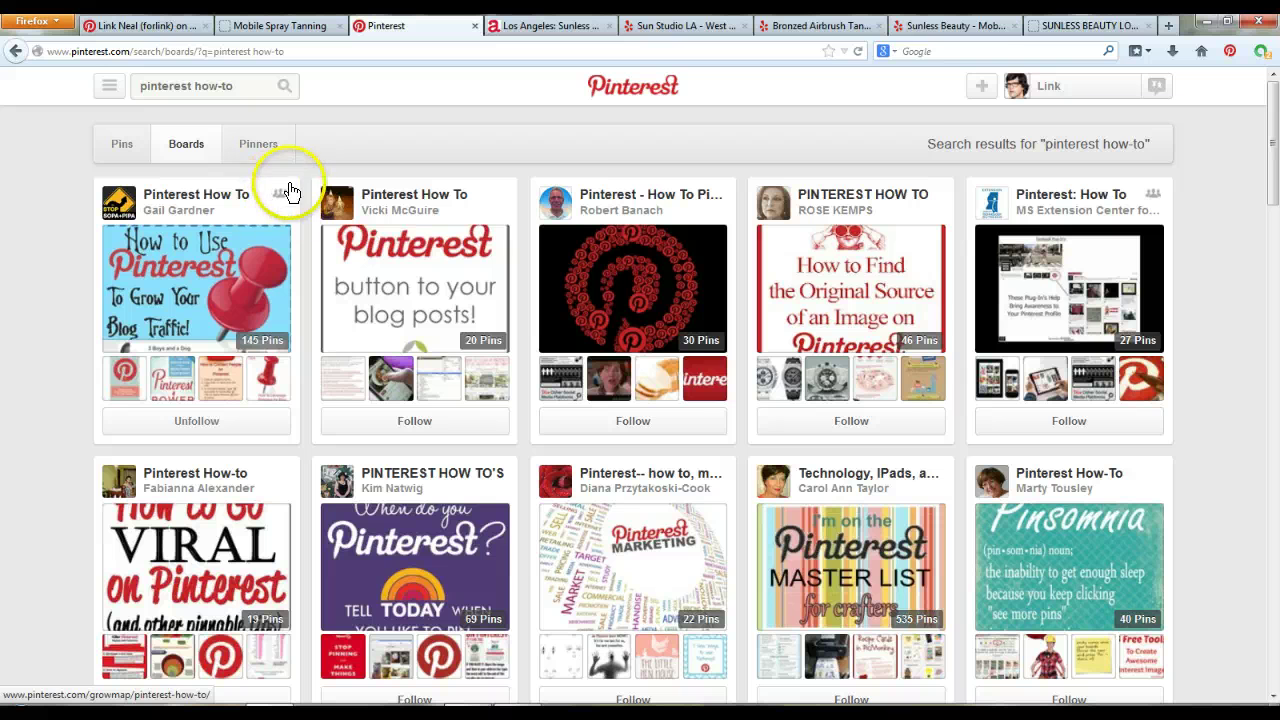
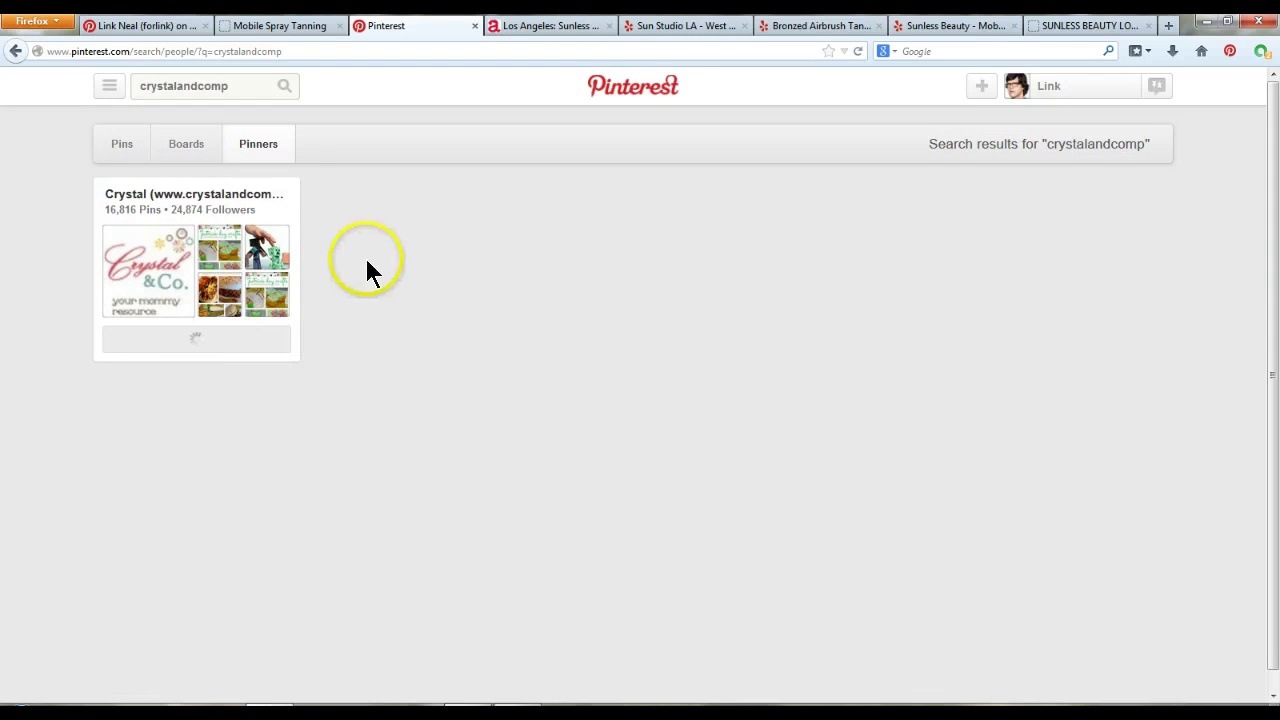
# - Open the Crystal & Co. pinner's profile, look through its boards and return to the account's own profile
pyautogui.click(181, 196)
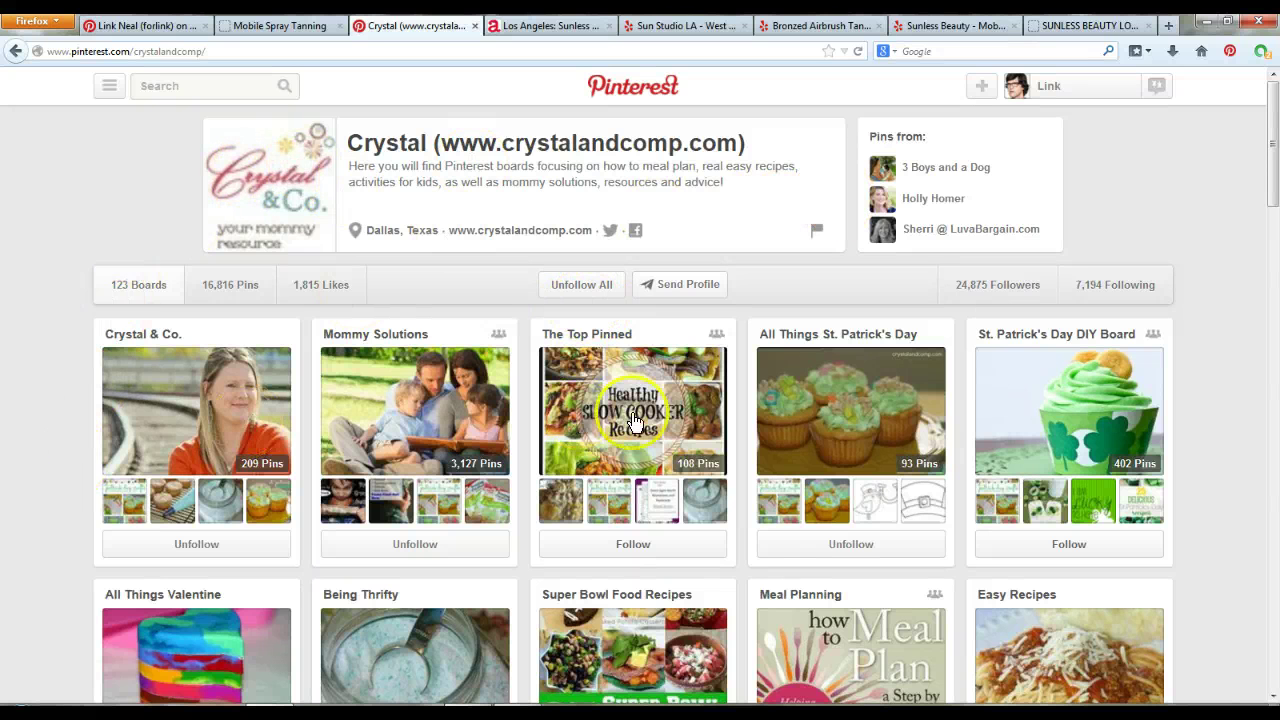
pyautogui.scroll(-4, 1229, 335)
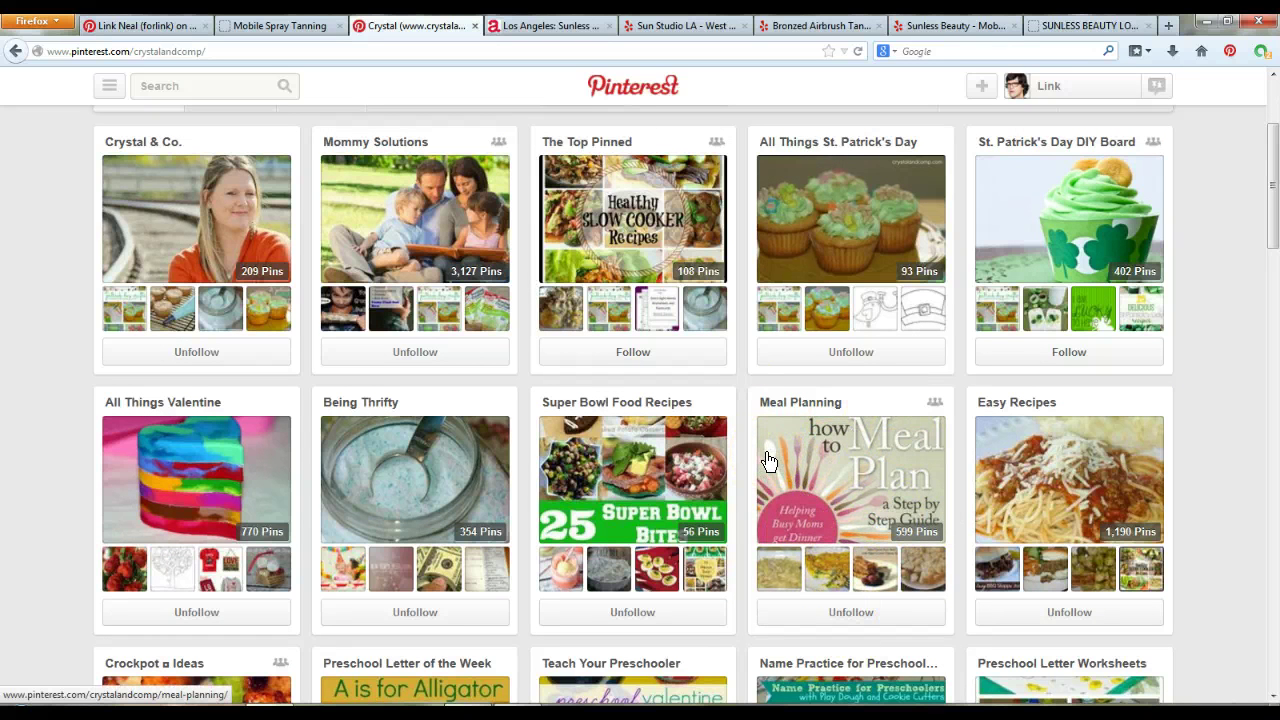
pyautogui.click(1076, 85)
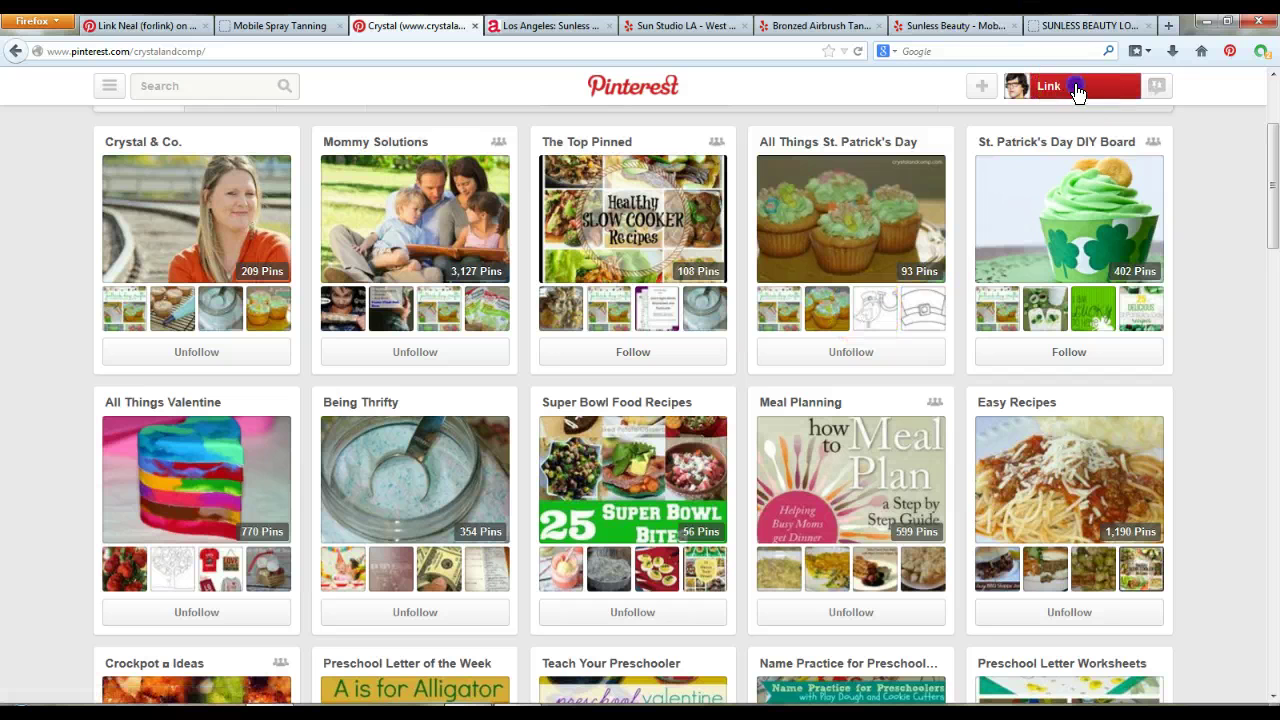
pyautogui.click(1064, 120)
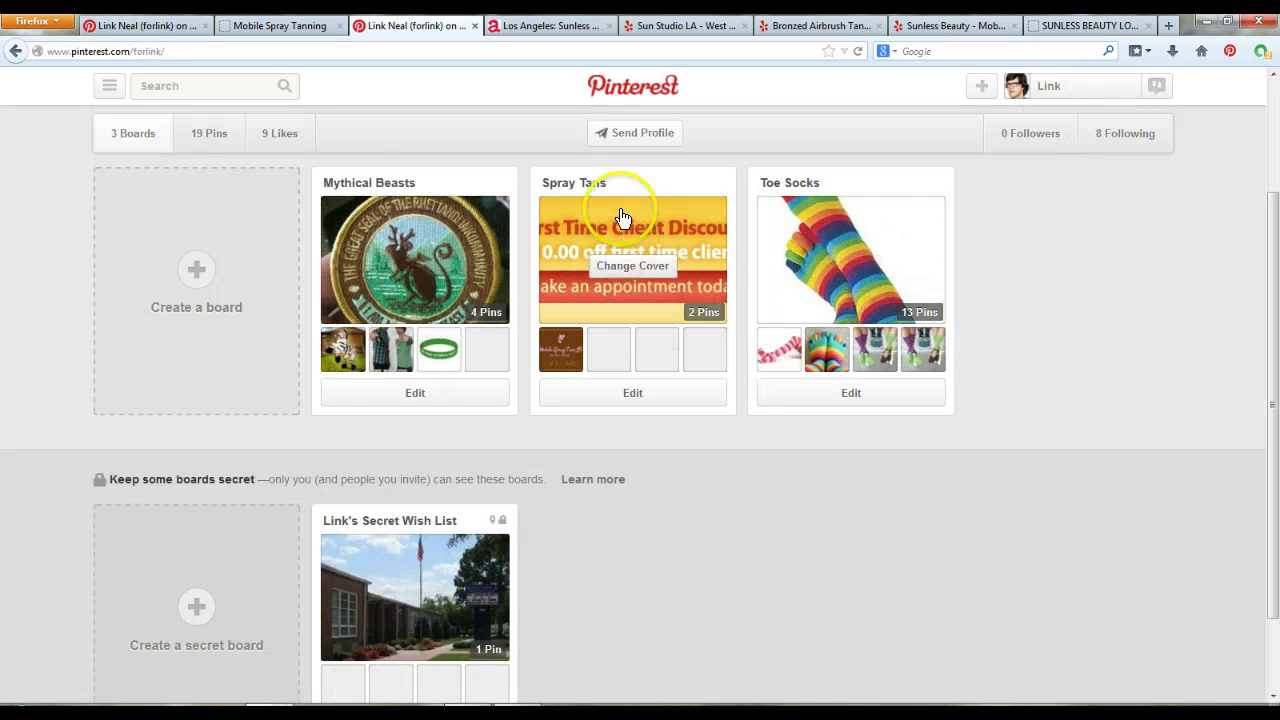
# - Change the Spray Tans board cover to the Mobile Spray Tans LA gift card image and reload the profile page
pyautogui.click(637, 268)
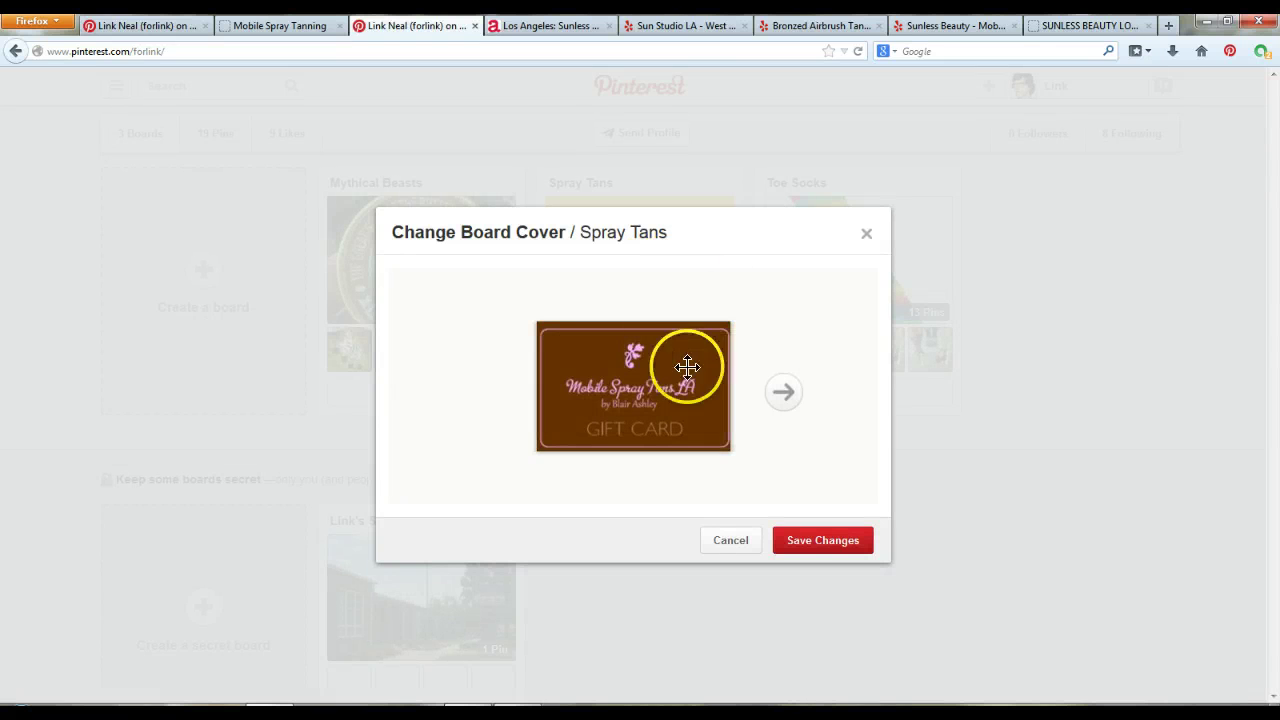
pyautogui.click(781, 393)
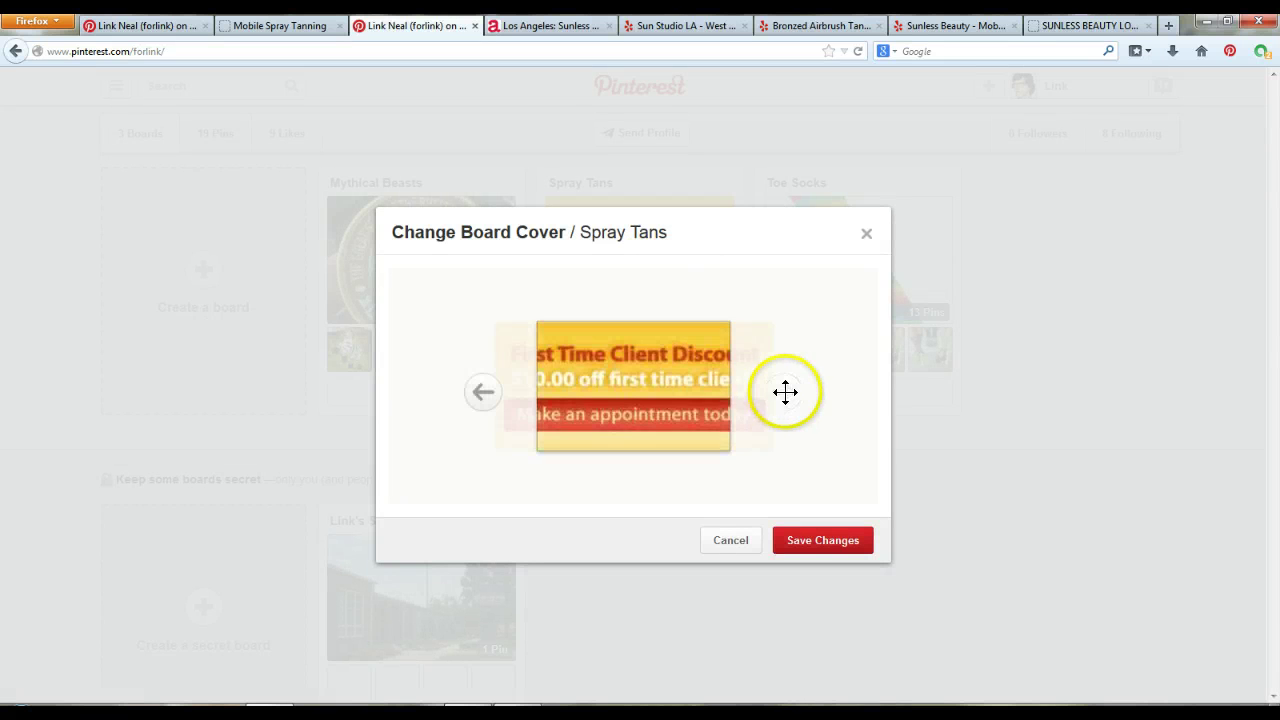
pyautogui.click(493, 405)
pyautogui.click(622, 394)
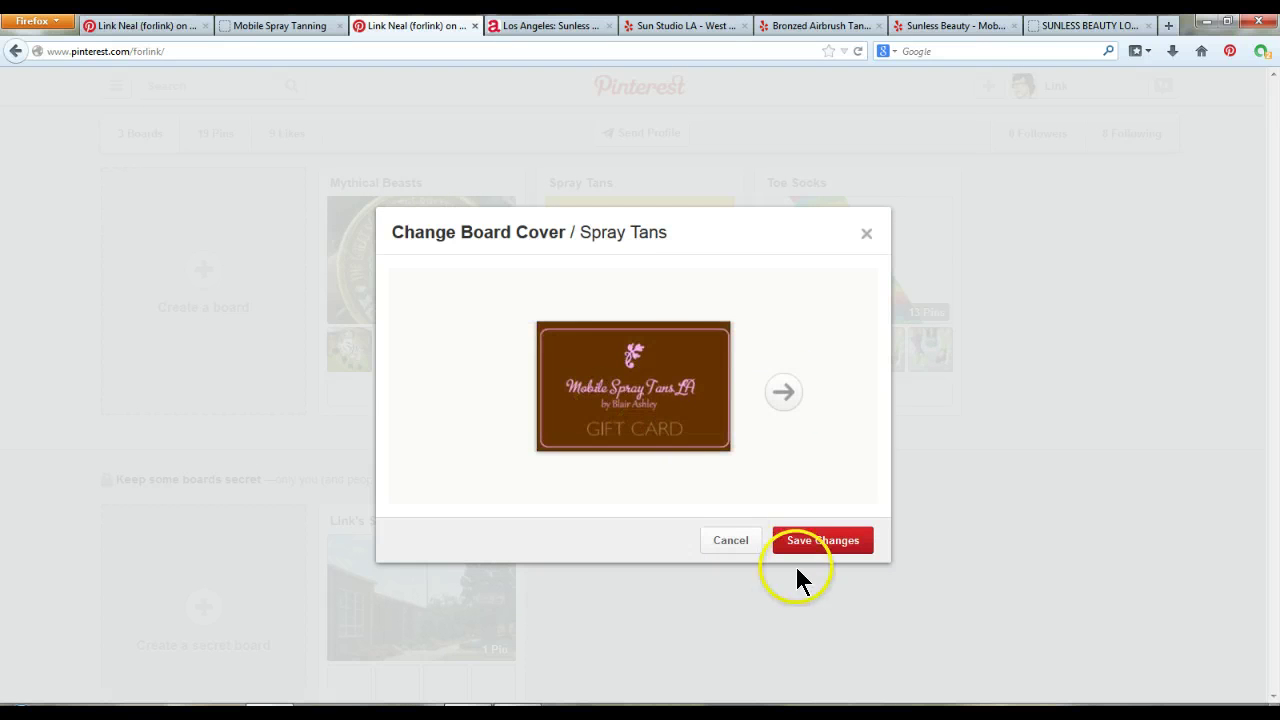
pyautogui.click(822, 538)
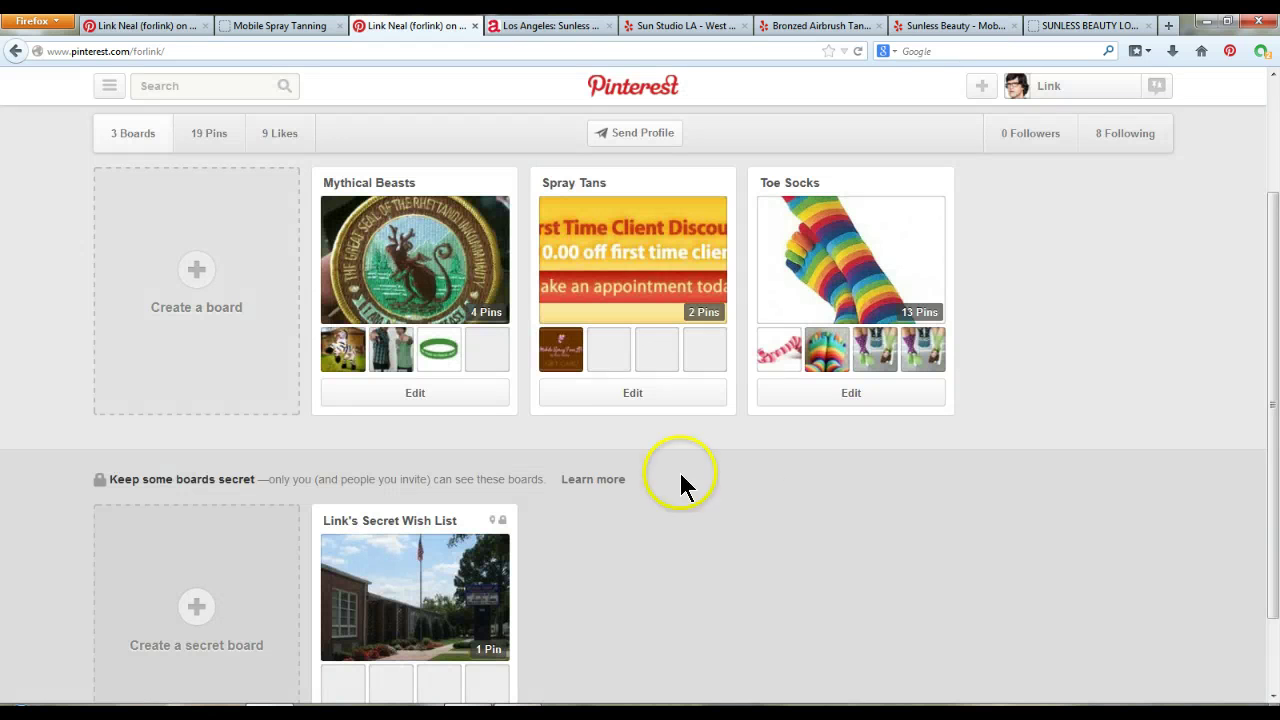
pyautogui.rightClick(797, 520)
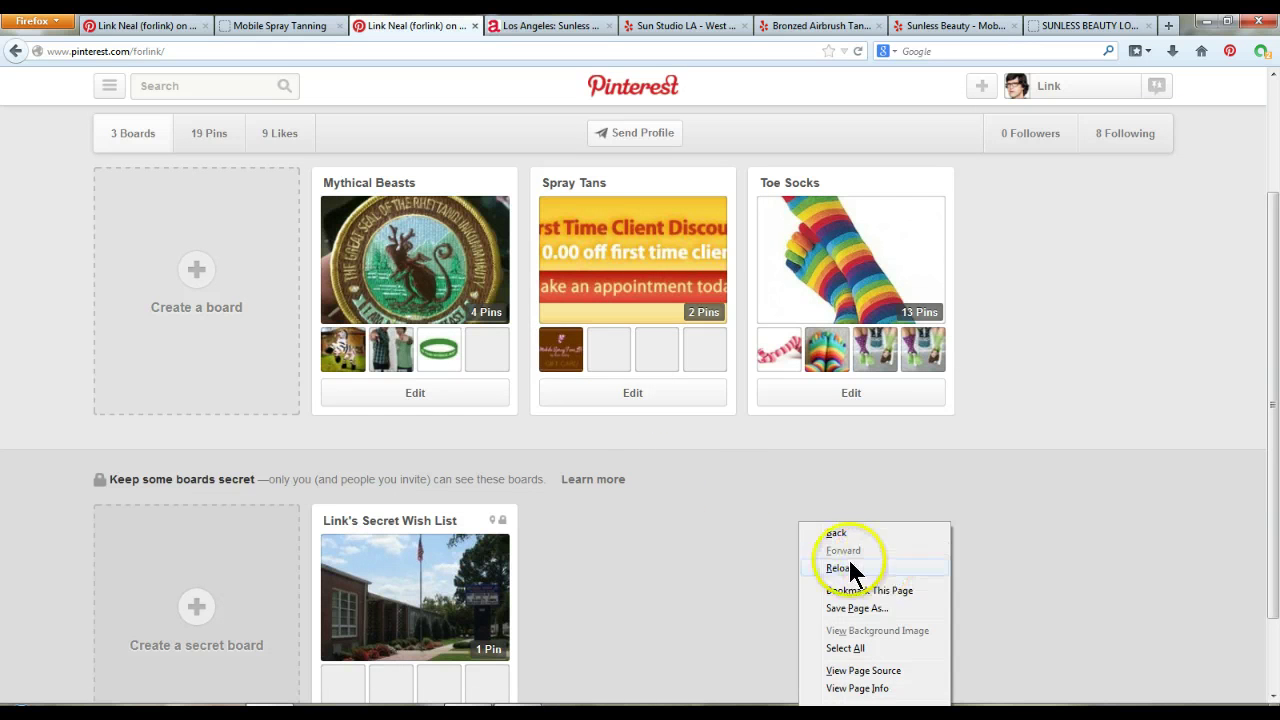
pyautogui.click(851, 570)
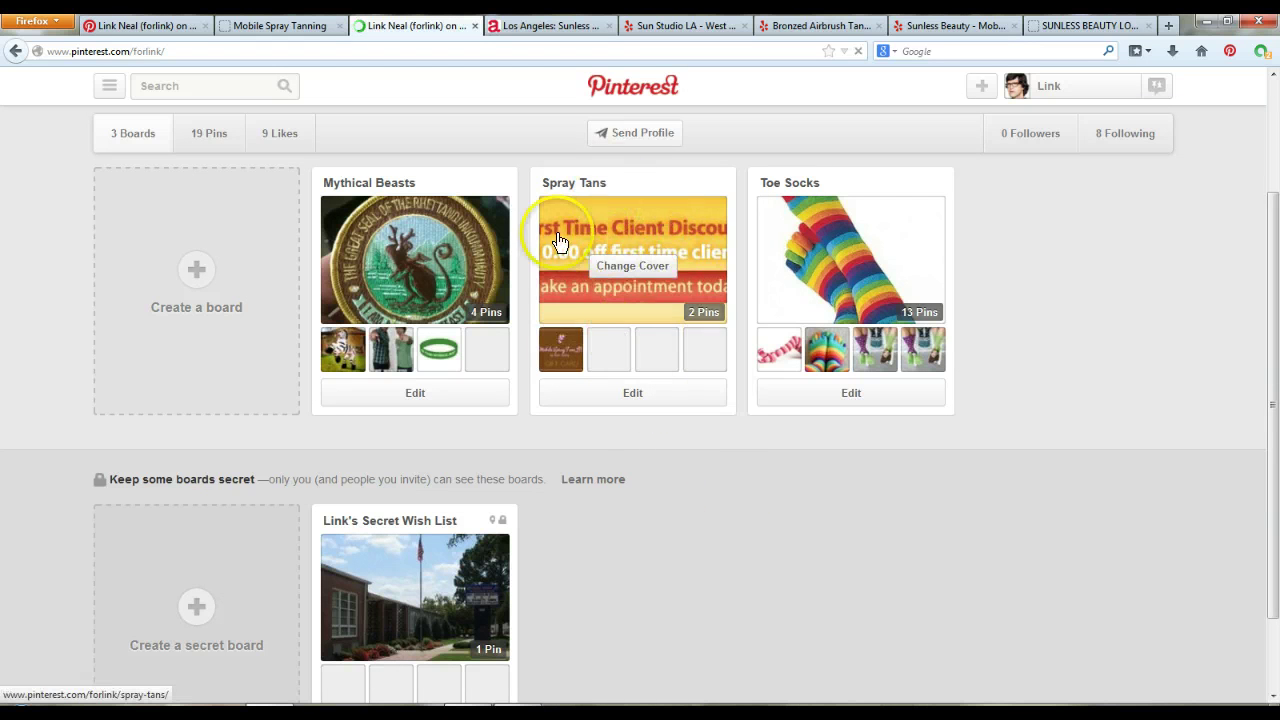
pyautogui.click(646, 297)
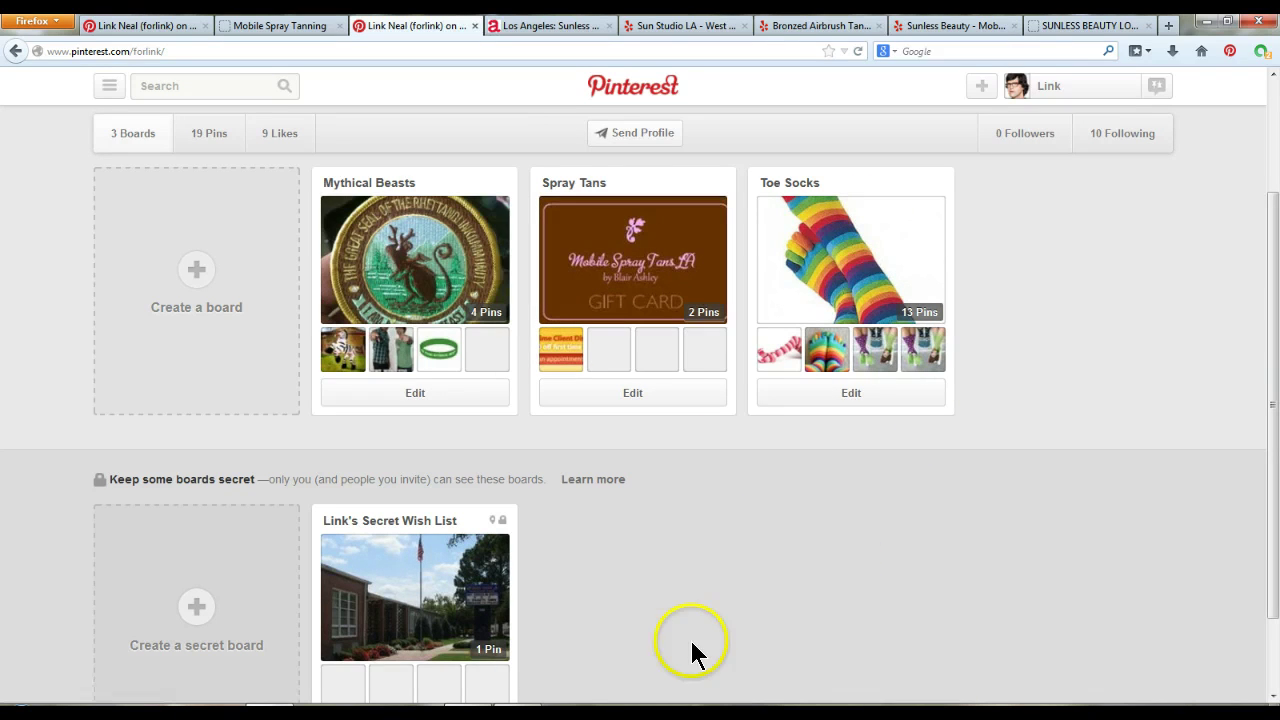
# - Open the Toe Socks board and delete the duplicate novelty toe socks pin
pyautogui.click(848, 257)
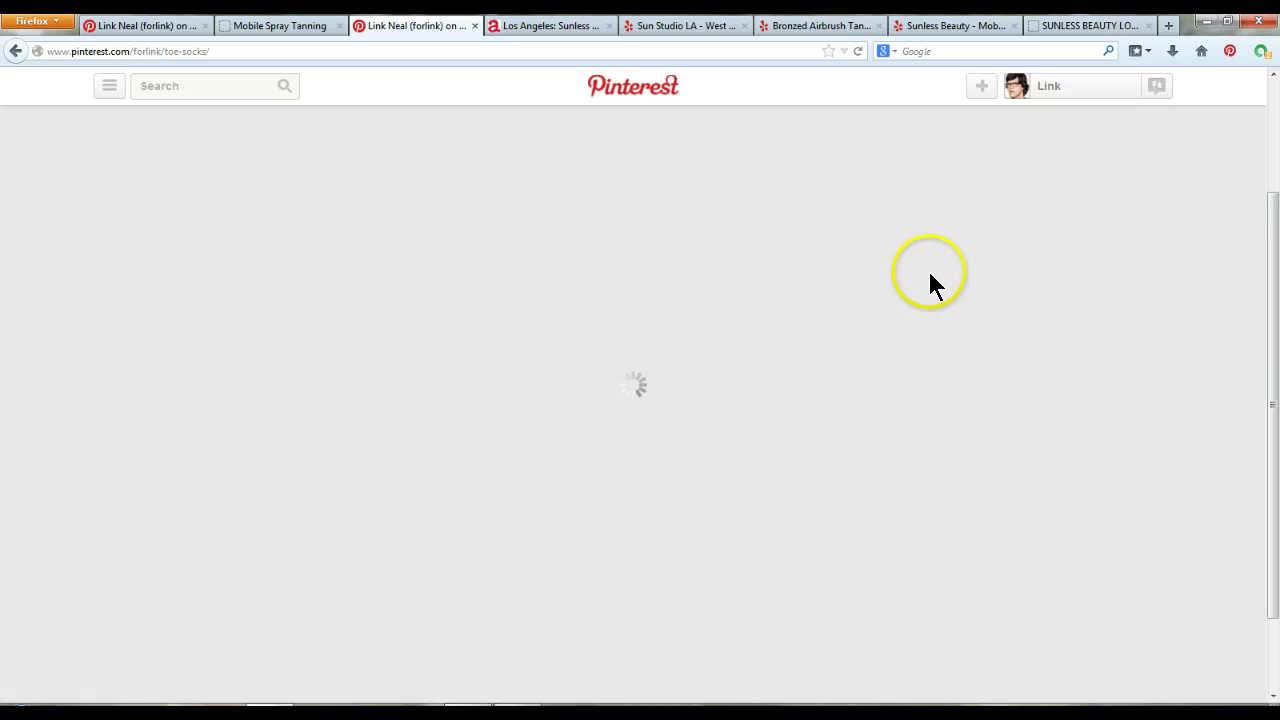
pyautogui.scroll(-3, 1222, 318)
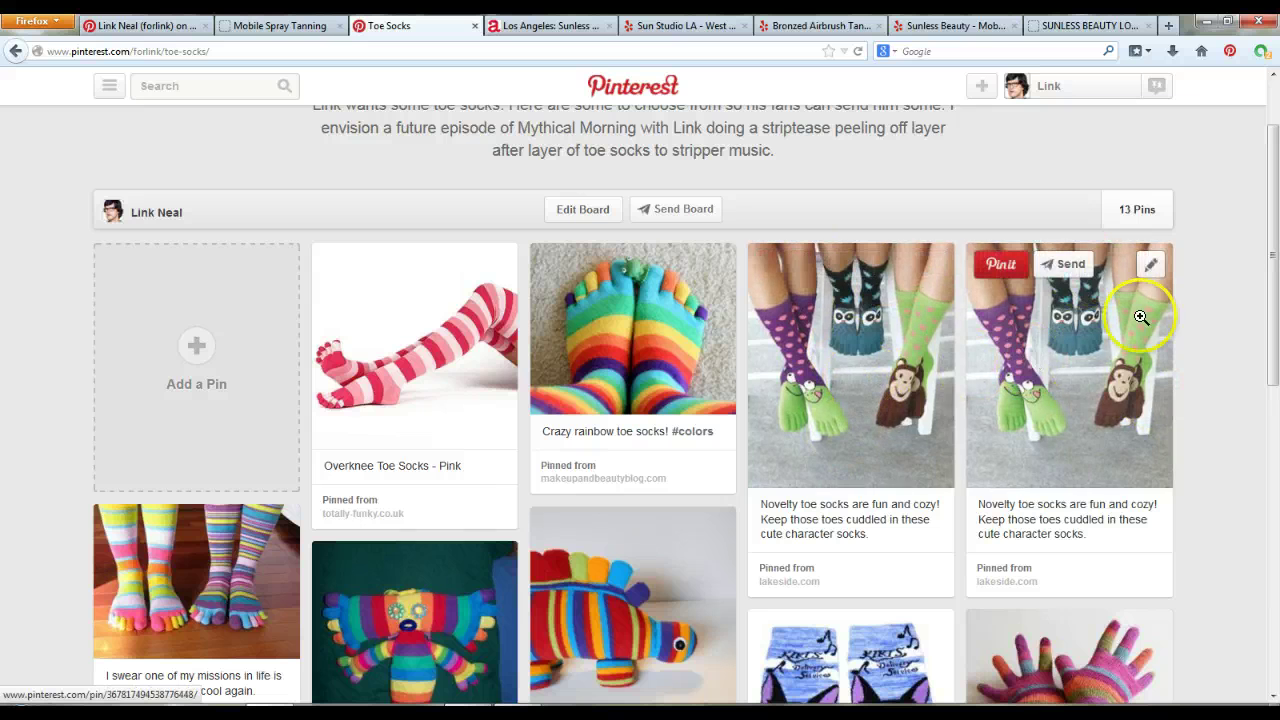
pyautogui.click(1145, 270)
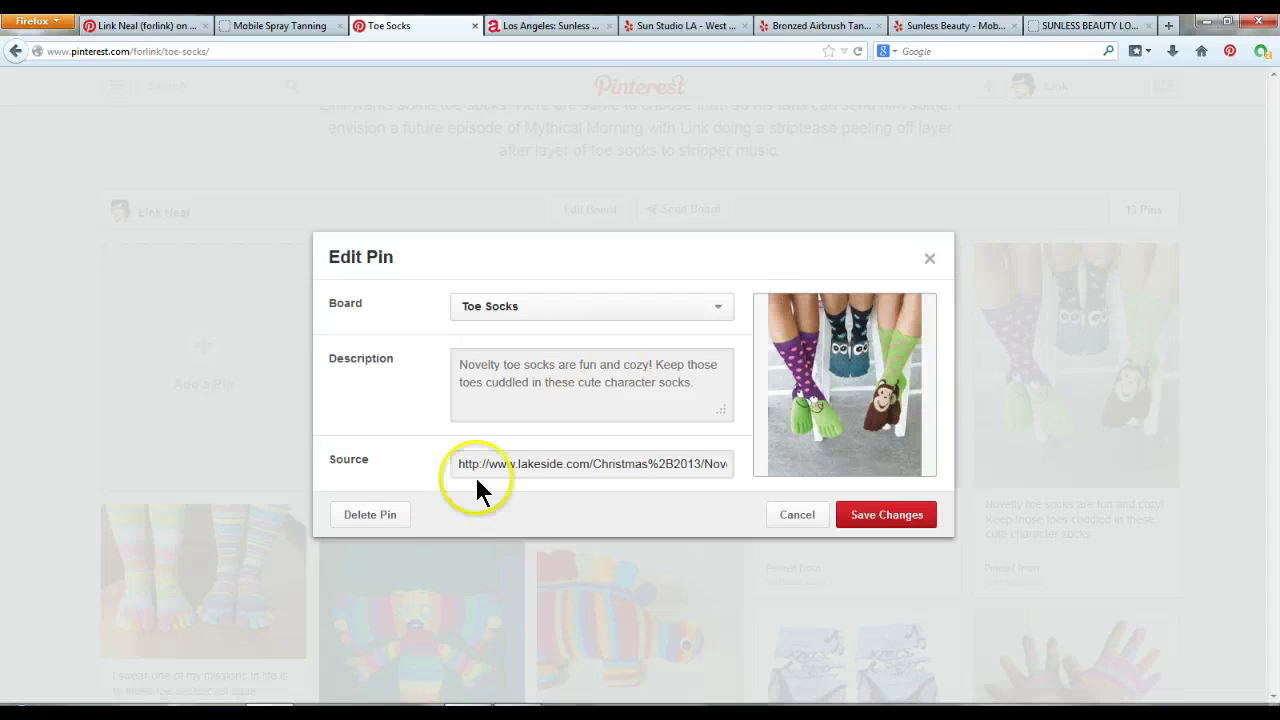
pyautogui.click(372, 516)
pyautogui.click(748, 446)
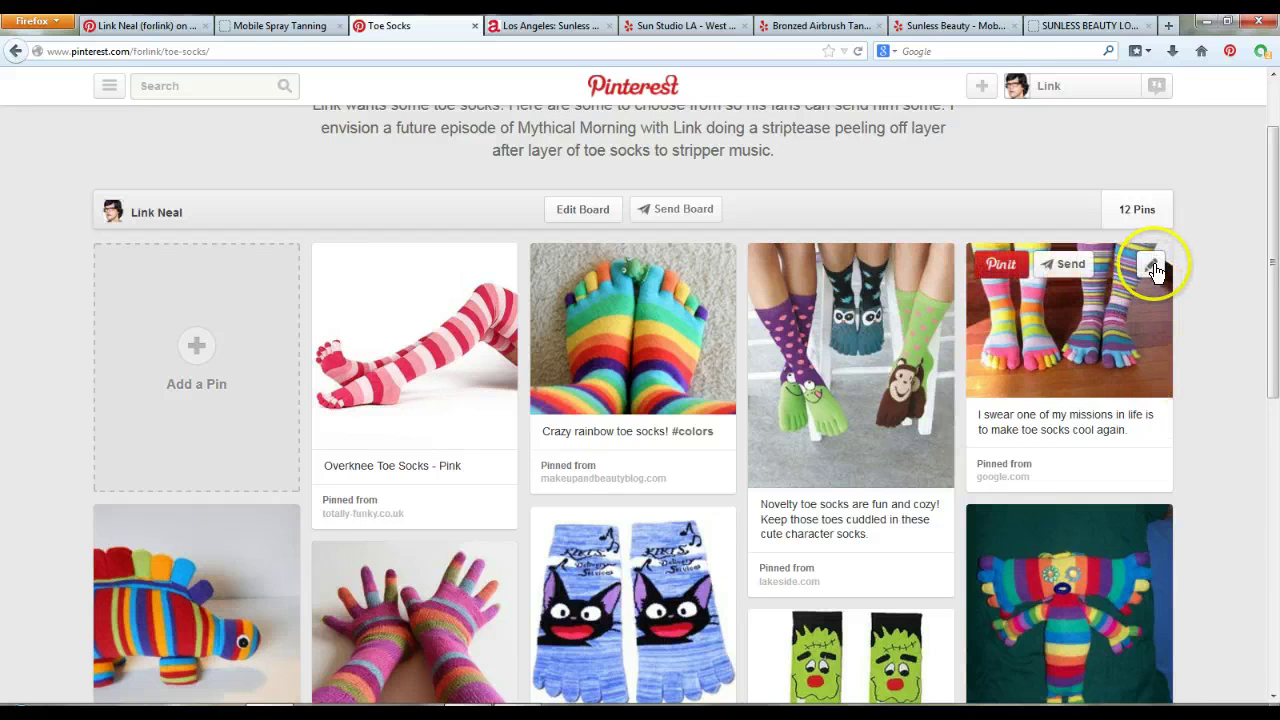
# - Look through all the remaining pins on the Toe Socks board and return to its beginning
pyautogui.scroll(-2, 1225, 416)
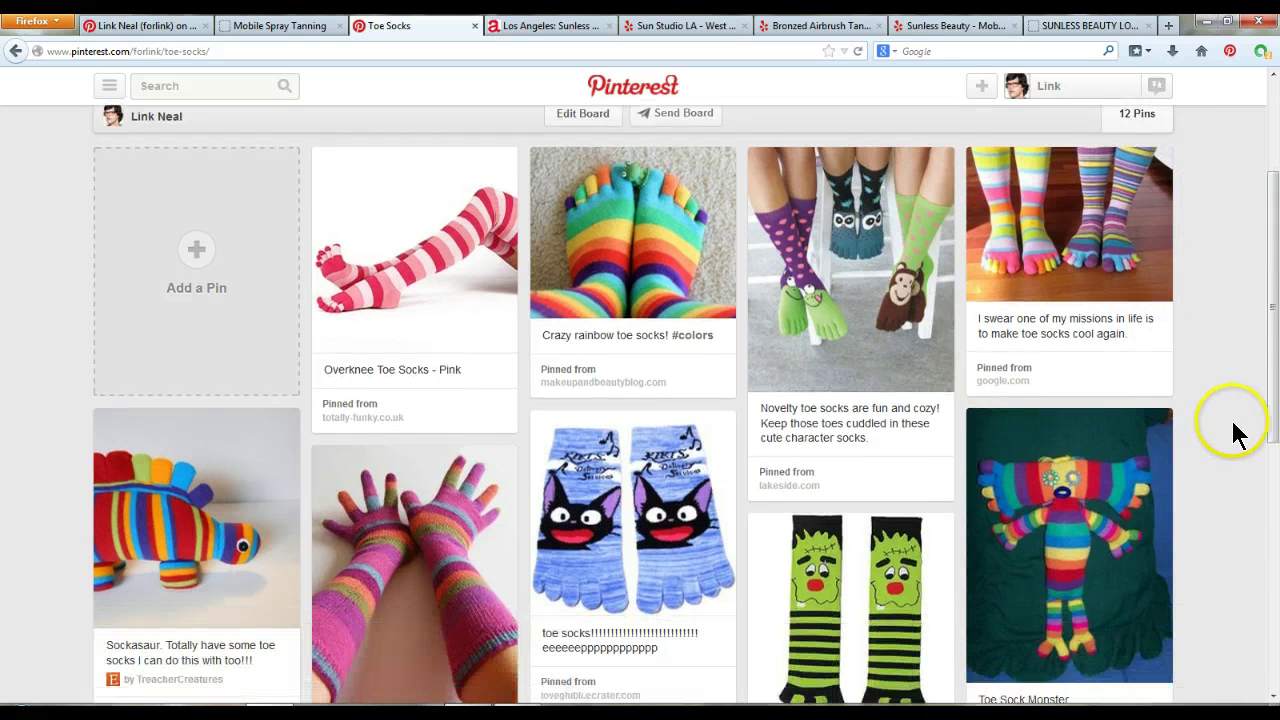
pyautogui.scroll(-1, 1237, 426)
pyautogui.scroll(2, 1237, 426)
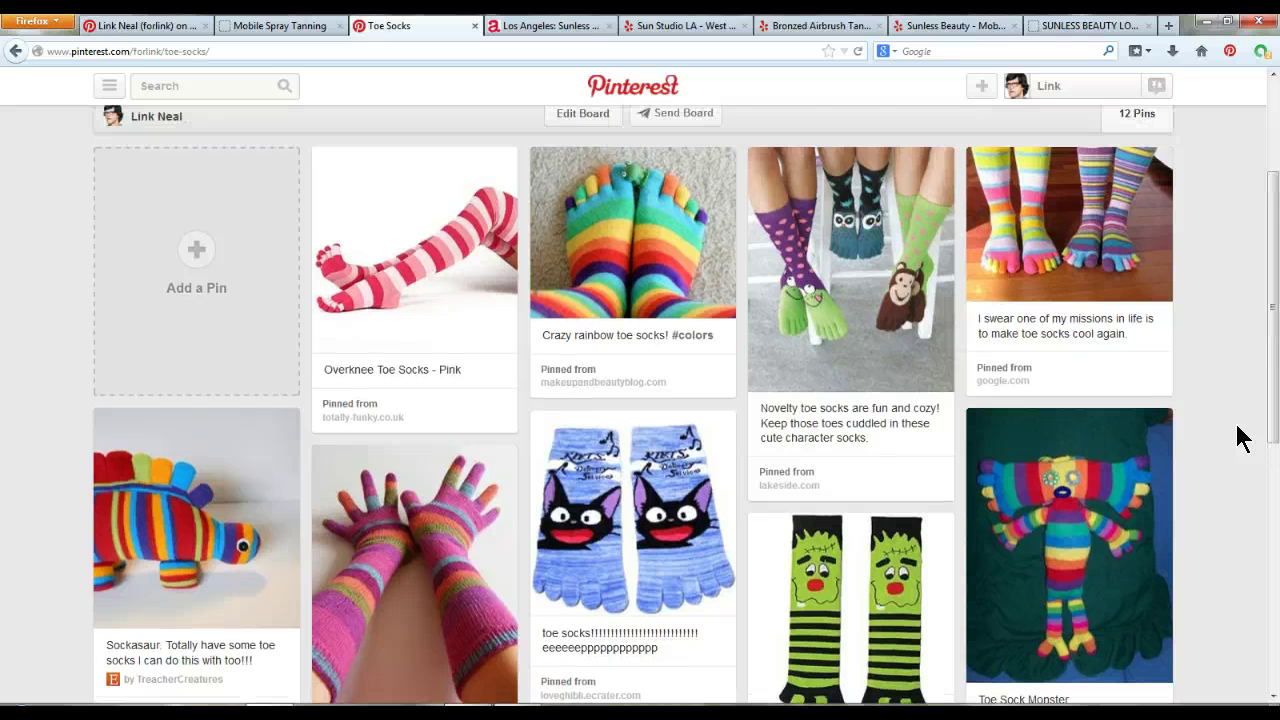
pyautogui.scroll(-2, 1240, 440)
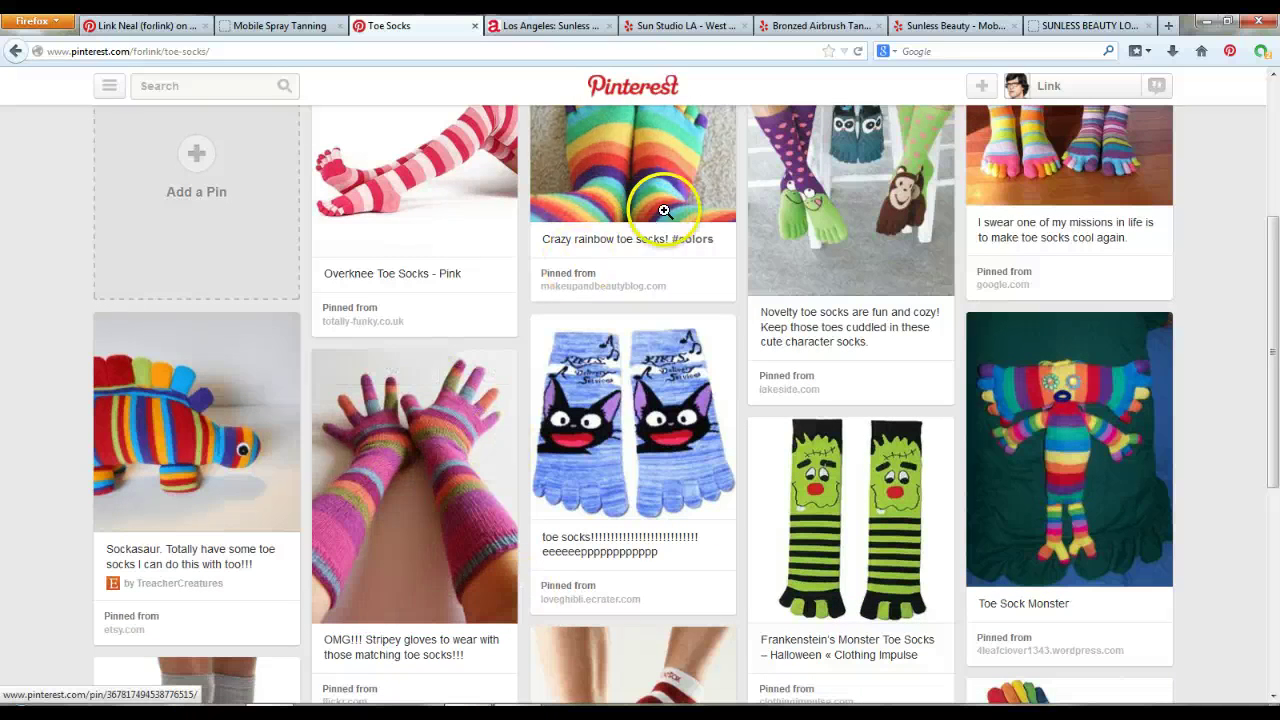
pyautogui.scroll(-2, 1045, 343)
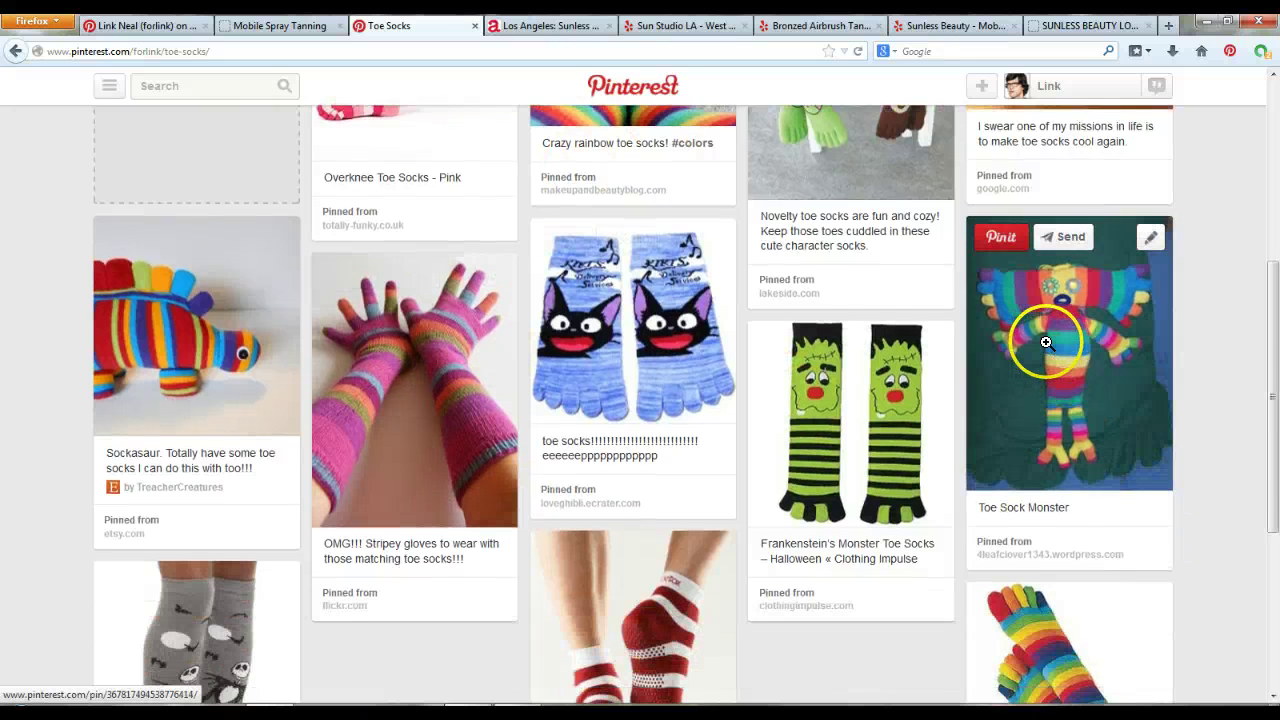
pyautogui.scroll(-4, 1153, 485)
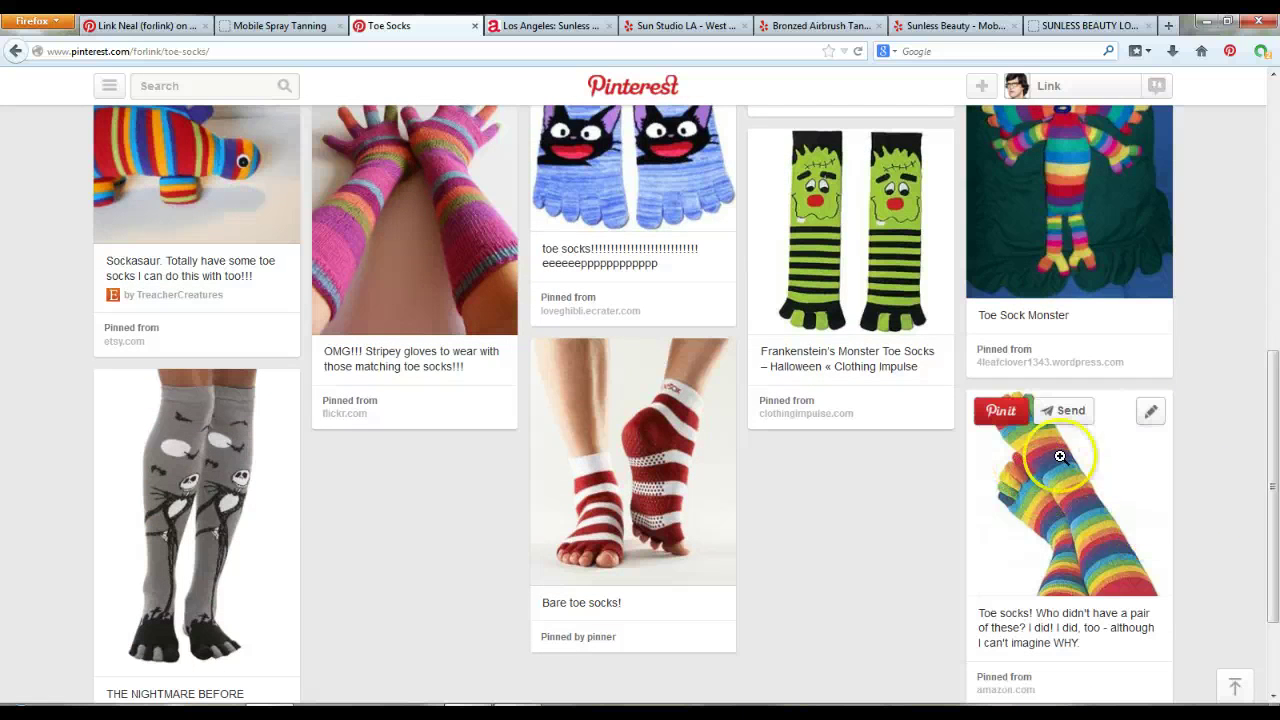
pyautogui.scroll(-3, 1225, 425)
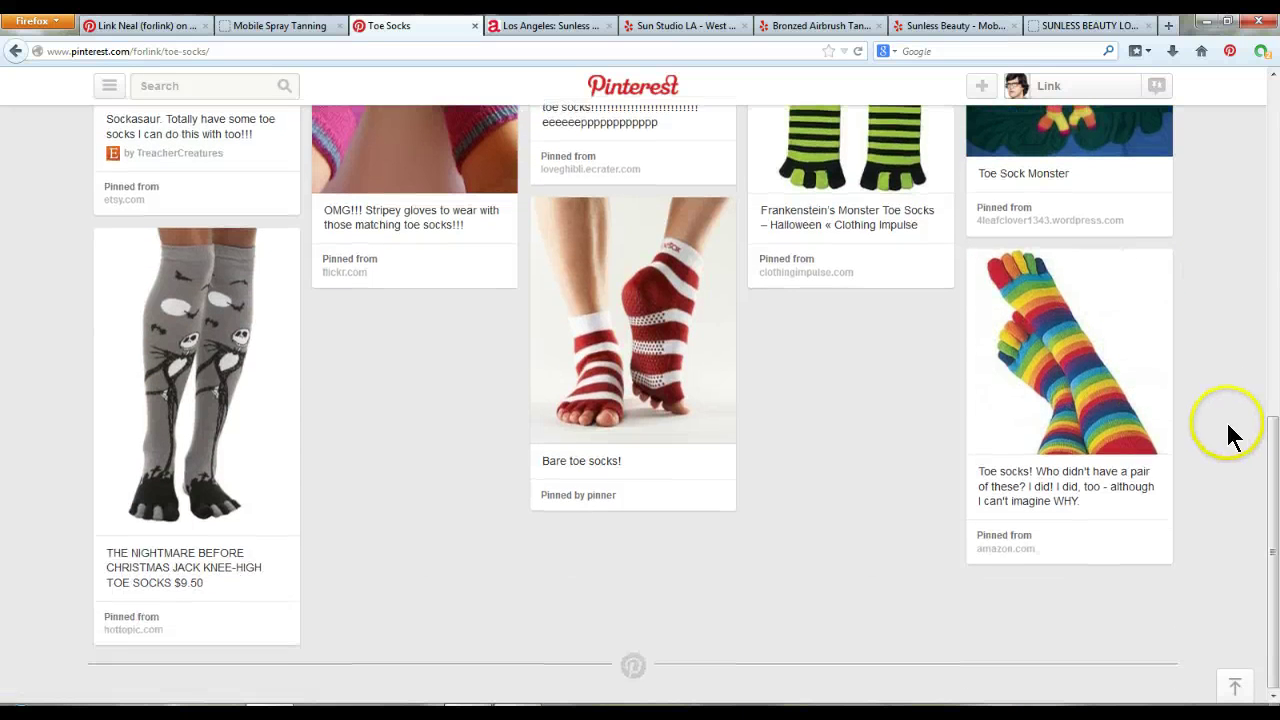
pyautogui.scroll(20, 1232, 430)
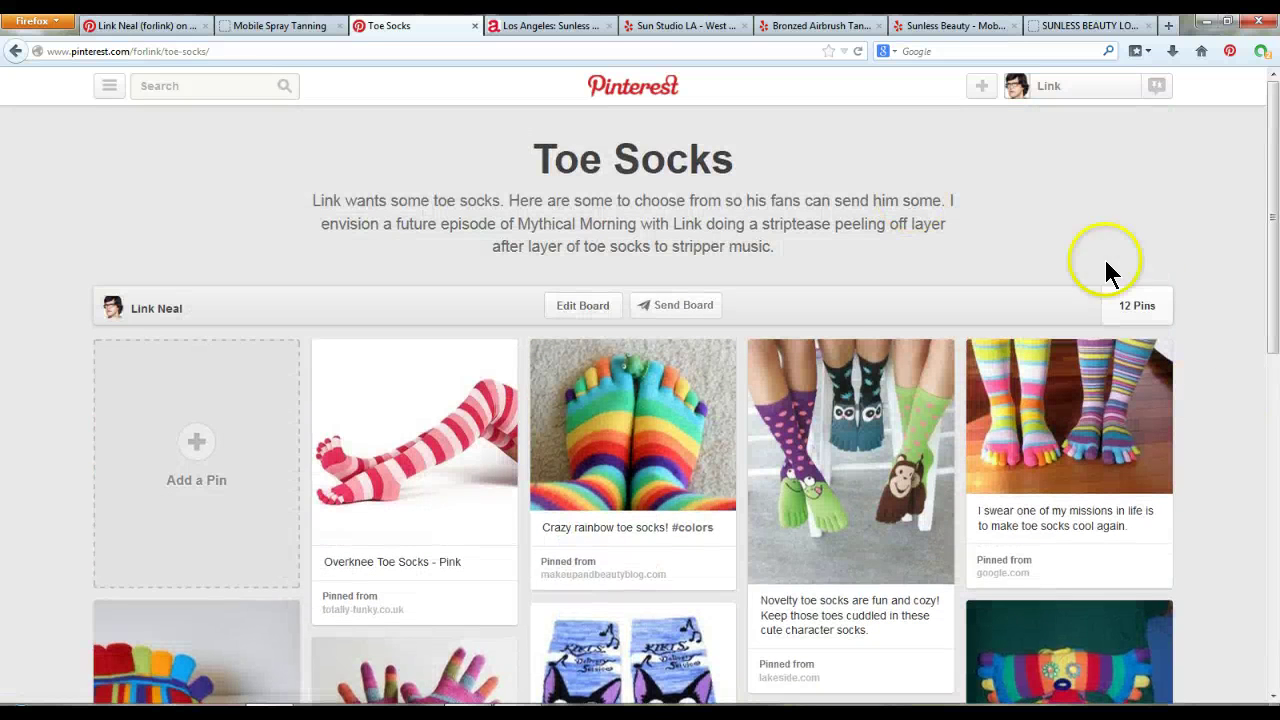
# - Open the account settings page, then return to the account's own profile with its boards
pyautogui.click(1078, 93)
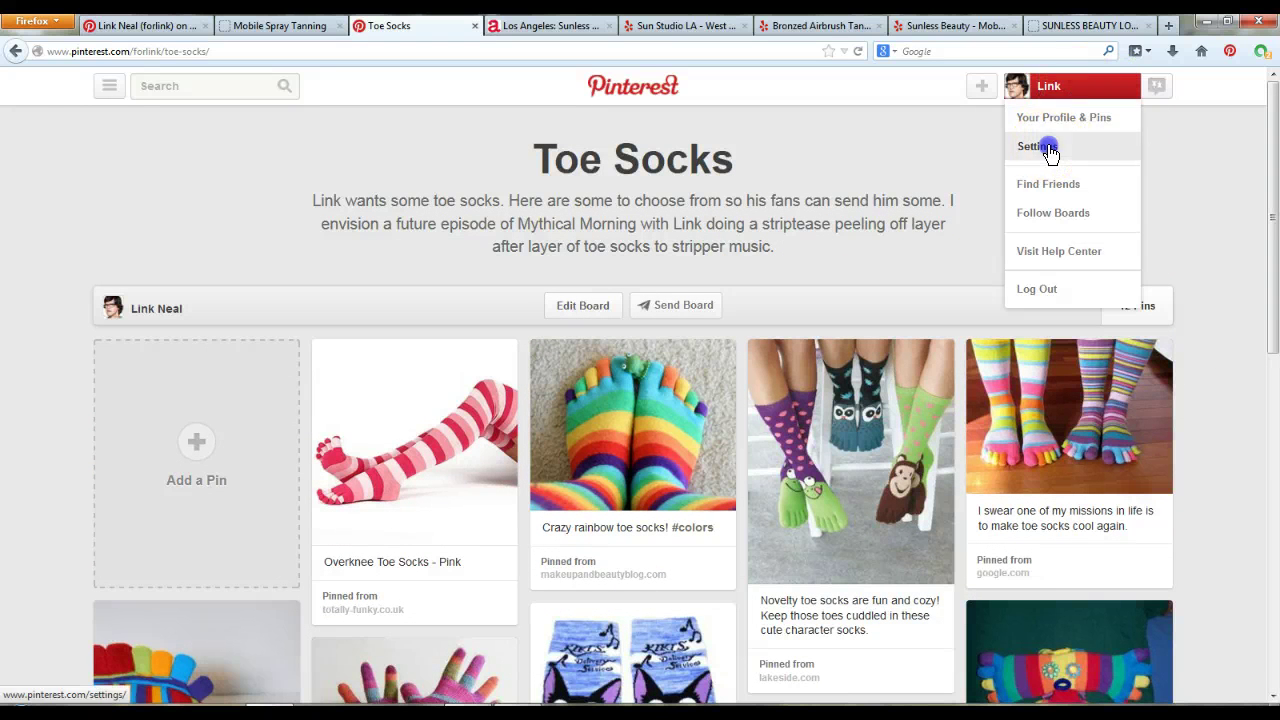
pyautogui.click(1050, 145)
pyautogui.click(1071, 100)
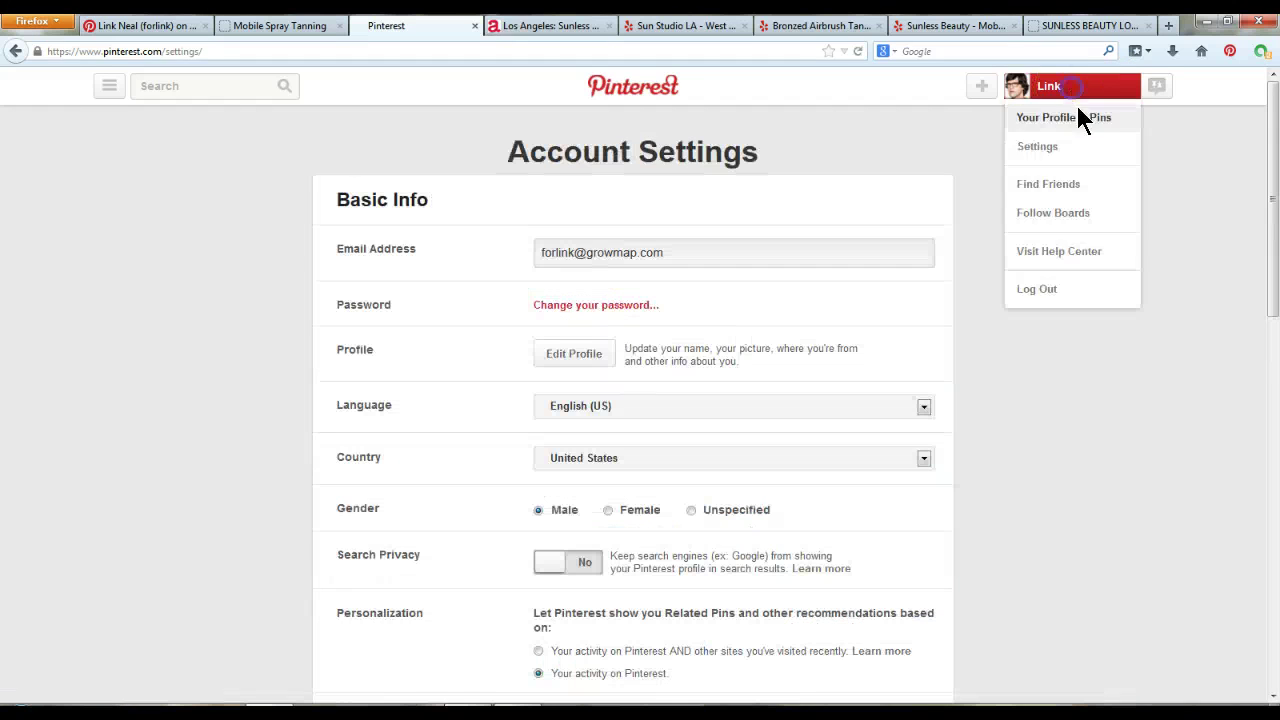
pyautogui.click(1064, 117)
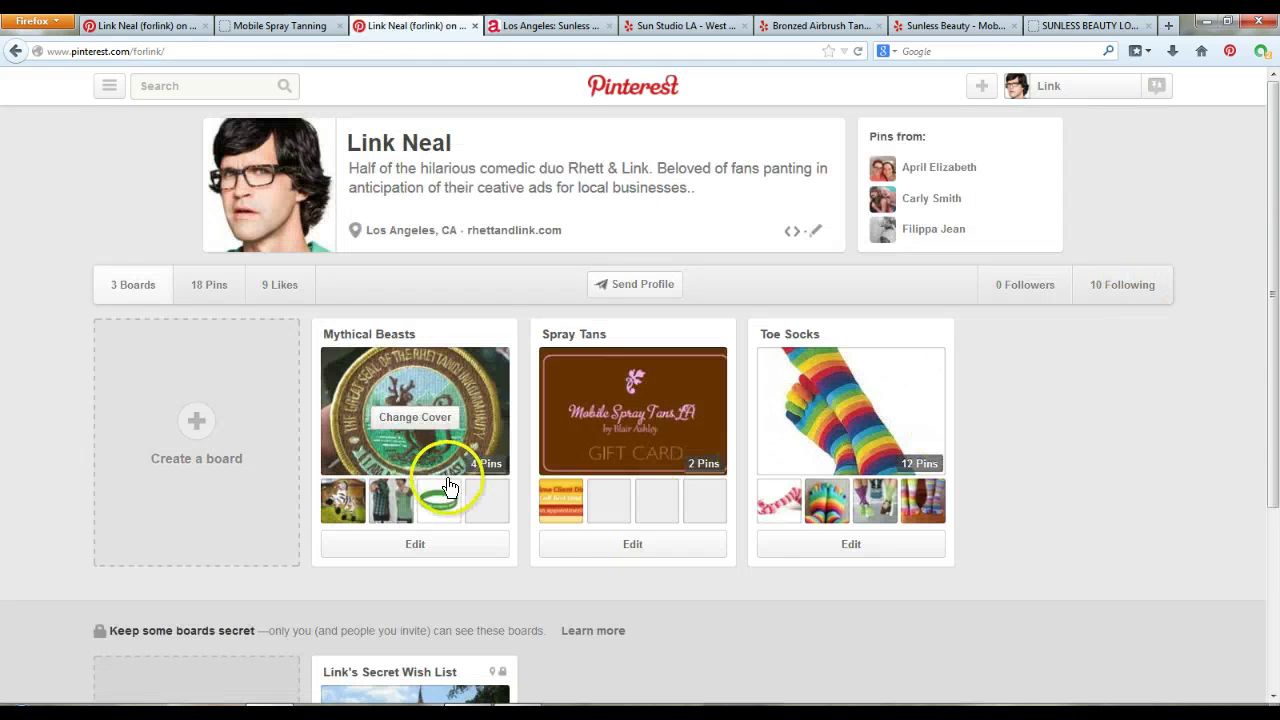
# - Open the home feed and recall the recent search term crystalandcomp in the Pinterest search
pyautogui.click(643, 91)
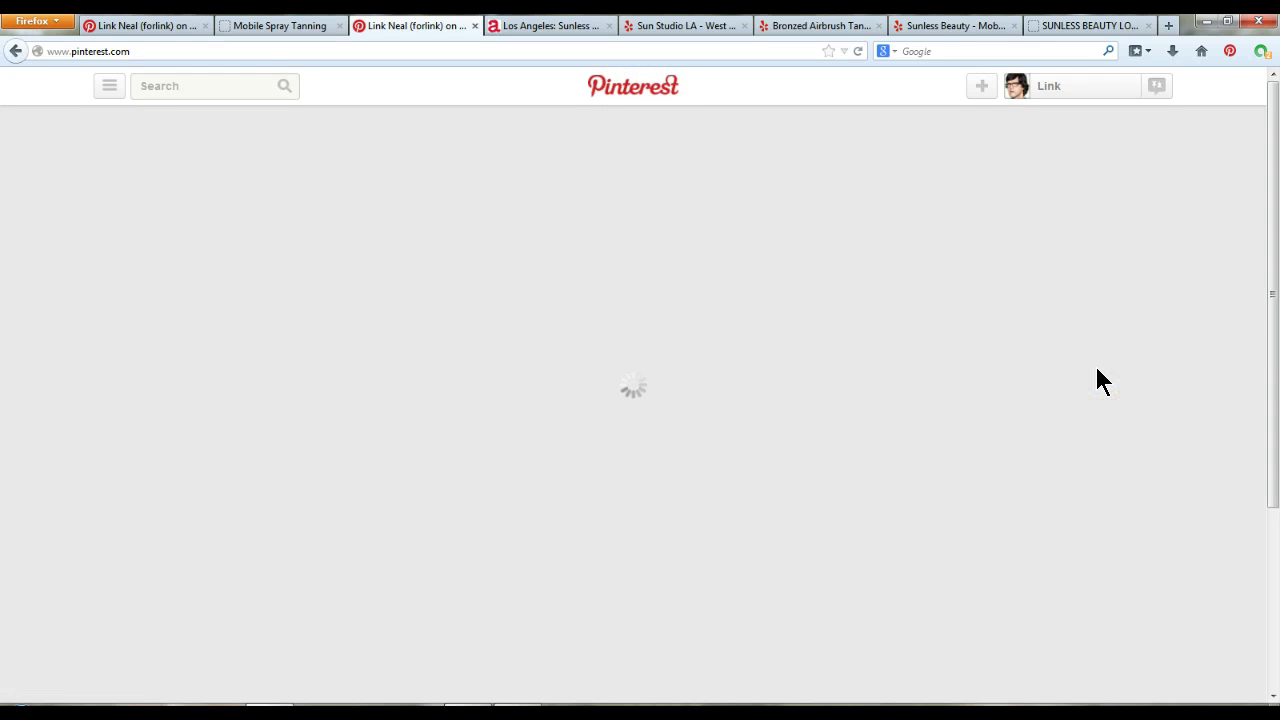
pyautogui.click(196, 82)
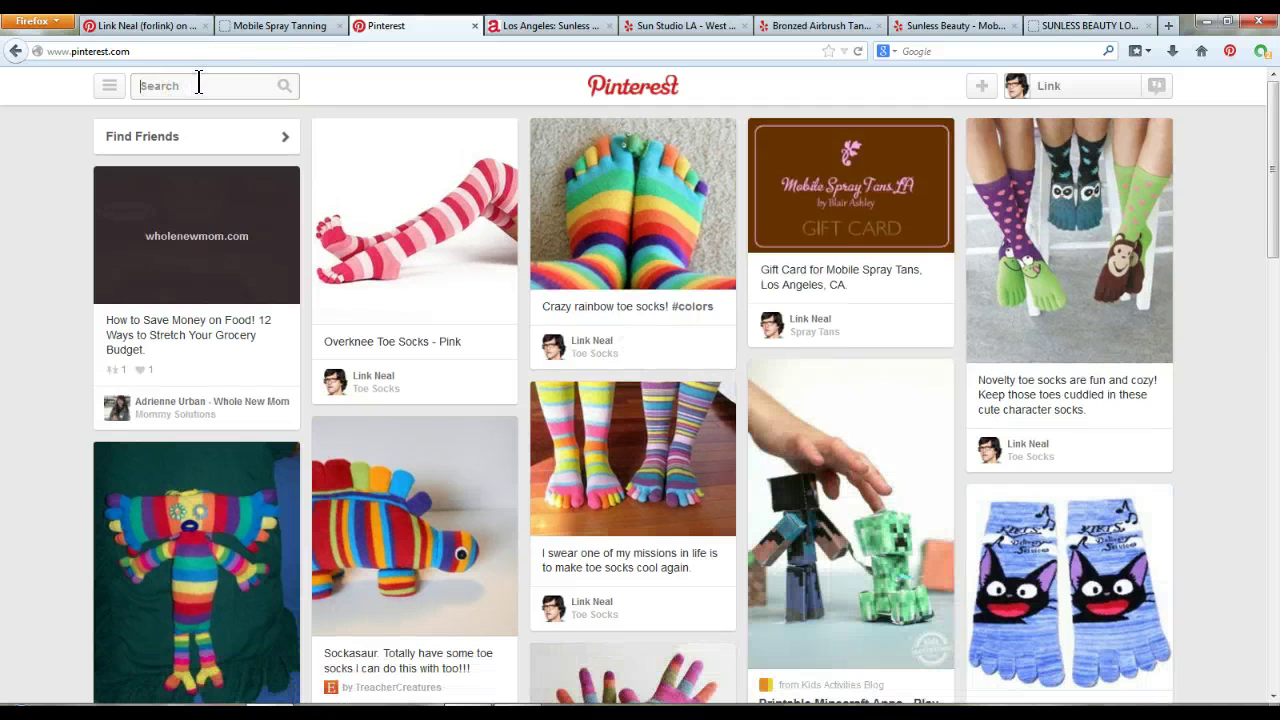
pyautogui.press('Down')
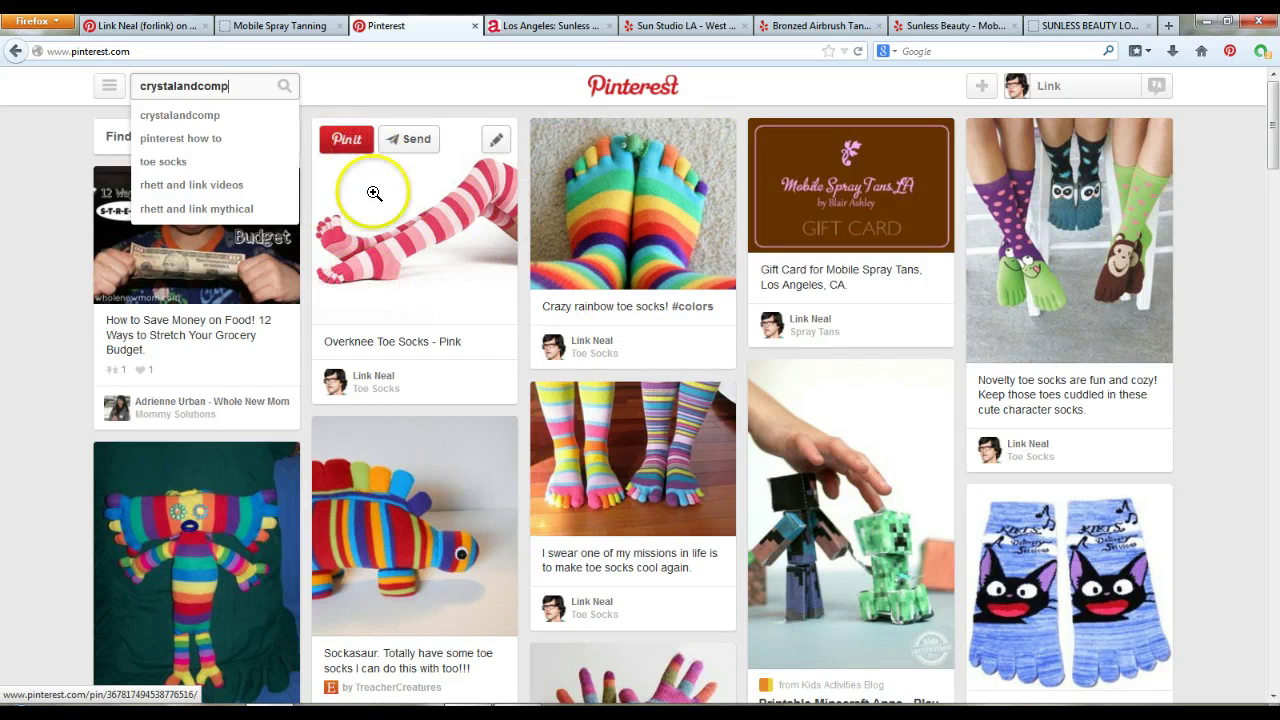
# - Look through the pins in the home feed from followed boards and pinners and return to its beginning
pyautogui.scroll(-4, 1220, 338)
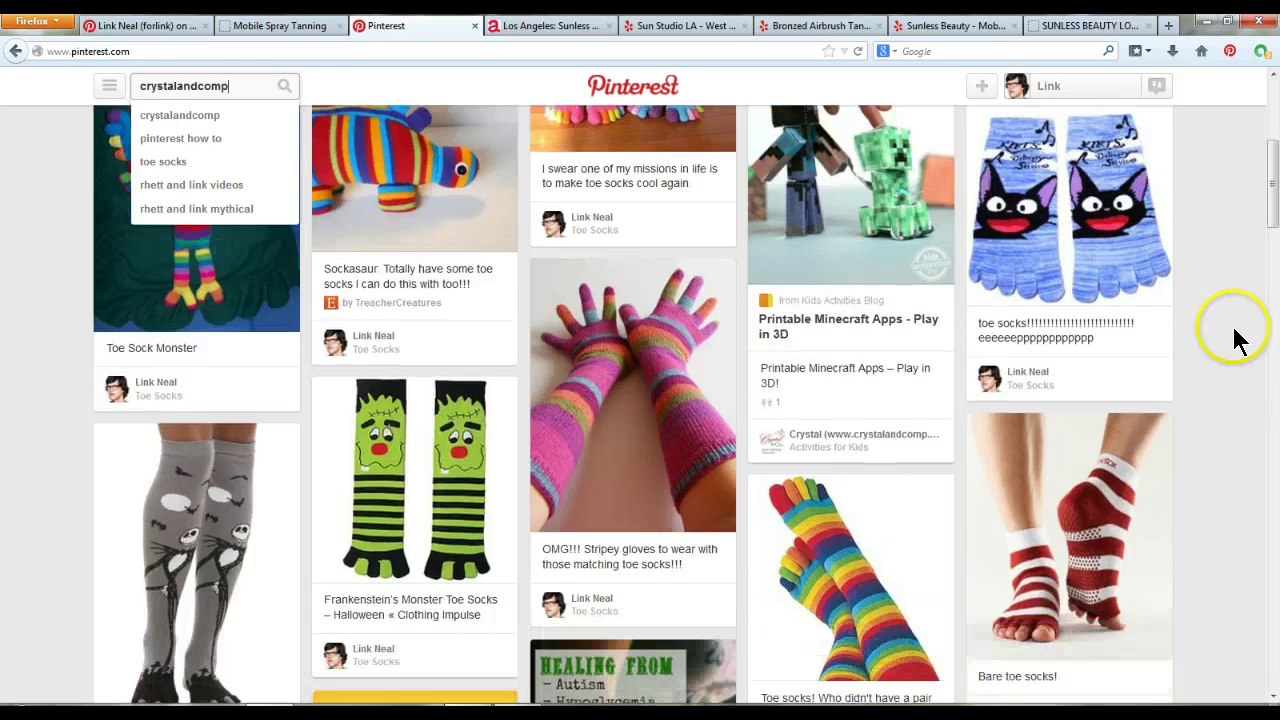
pyautogui.scroll(-4, 1235, 338)
pyautogui.scroll(-6, 1235, 340)
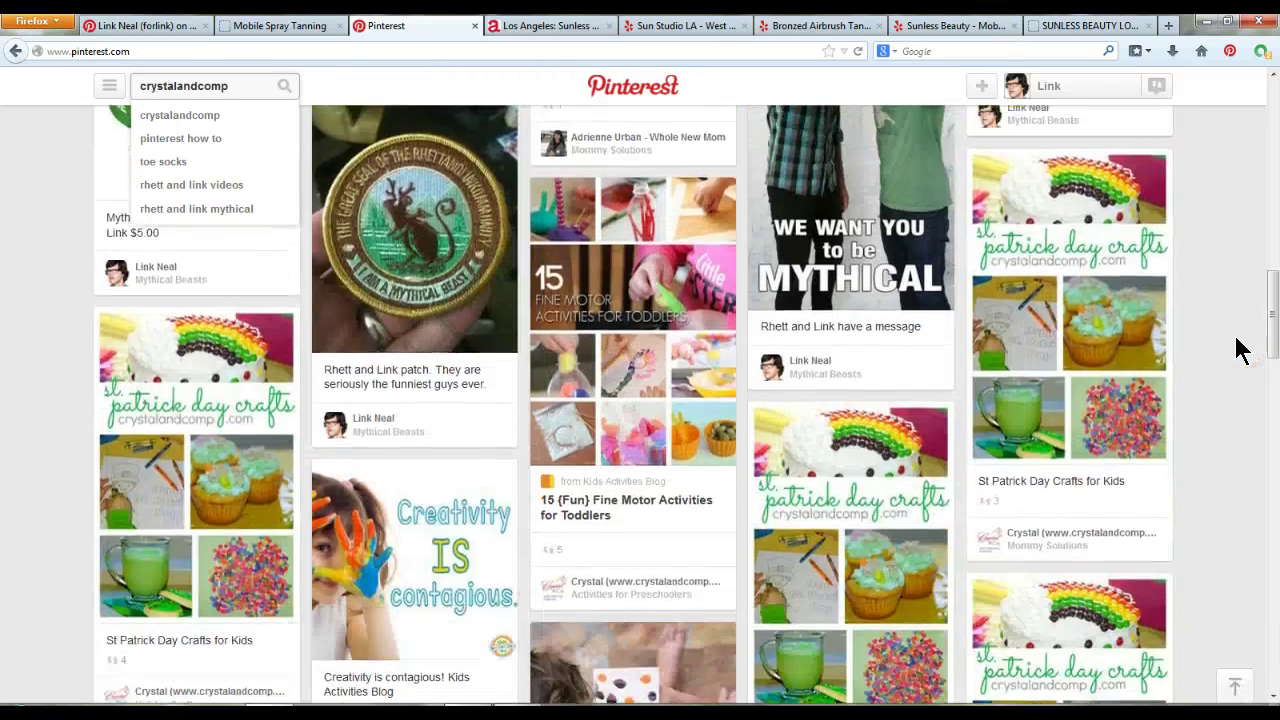
pyautogui.scroll(12, 1240, 350)
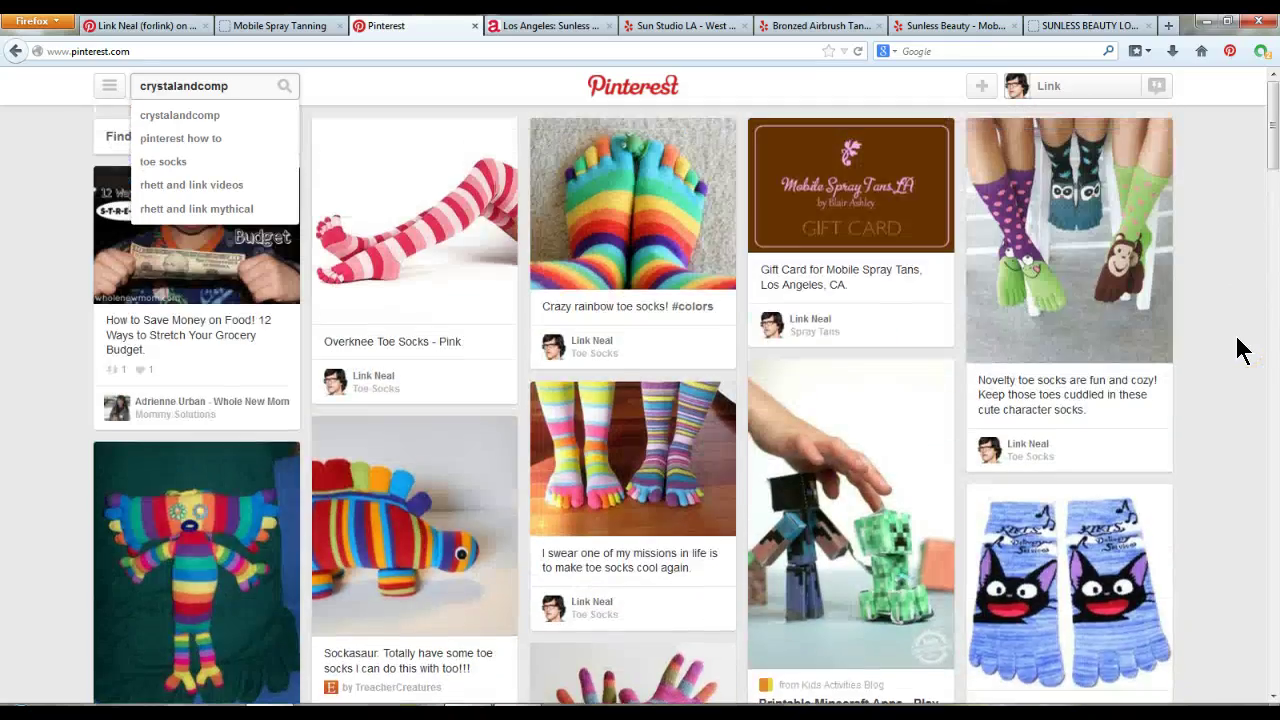